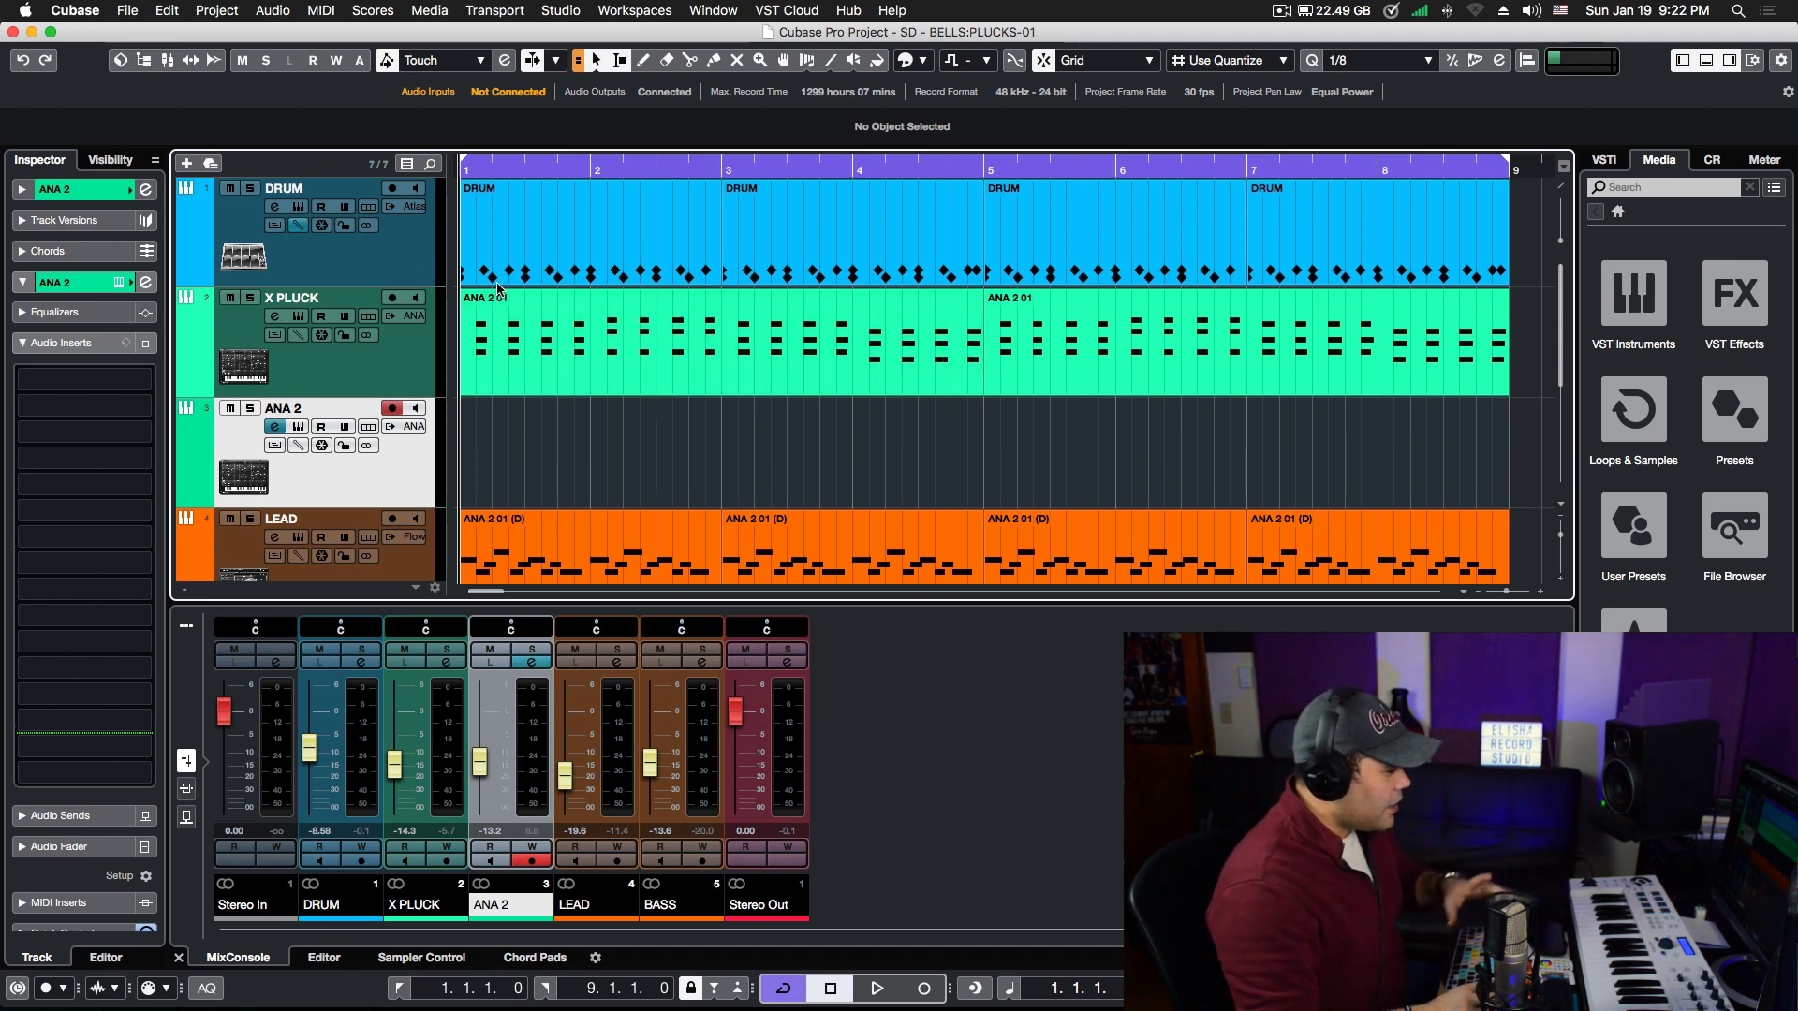
Look over the project's DRUM, X PLUCK, ANA 2, LEAD and BASS tracks and their MIDI parts.
{"action": "left_click", "coordinate": [404, 265]}
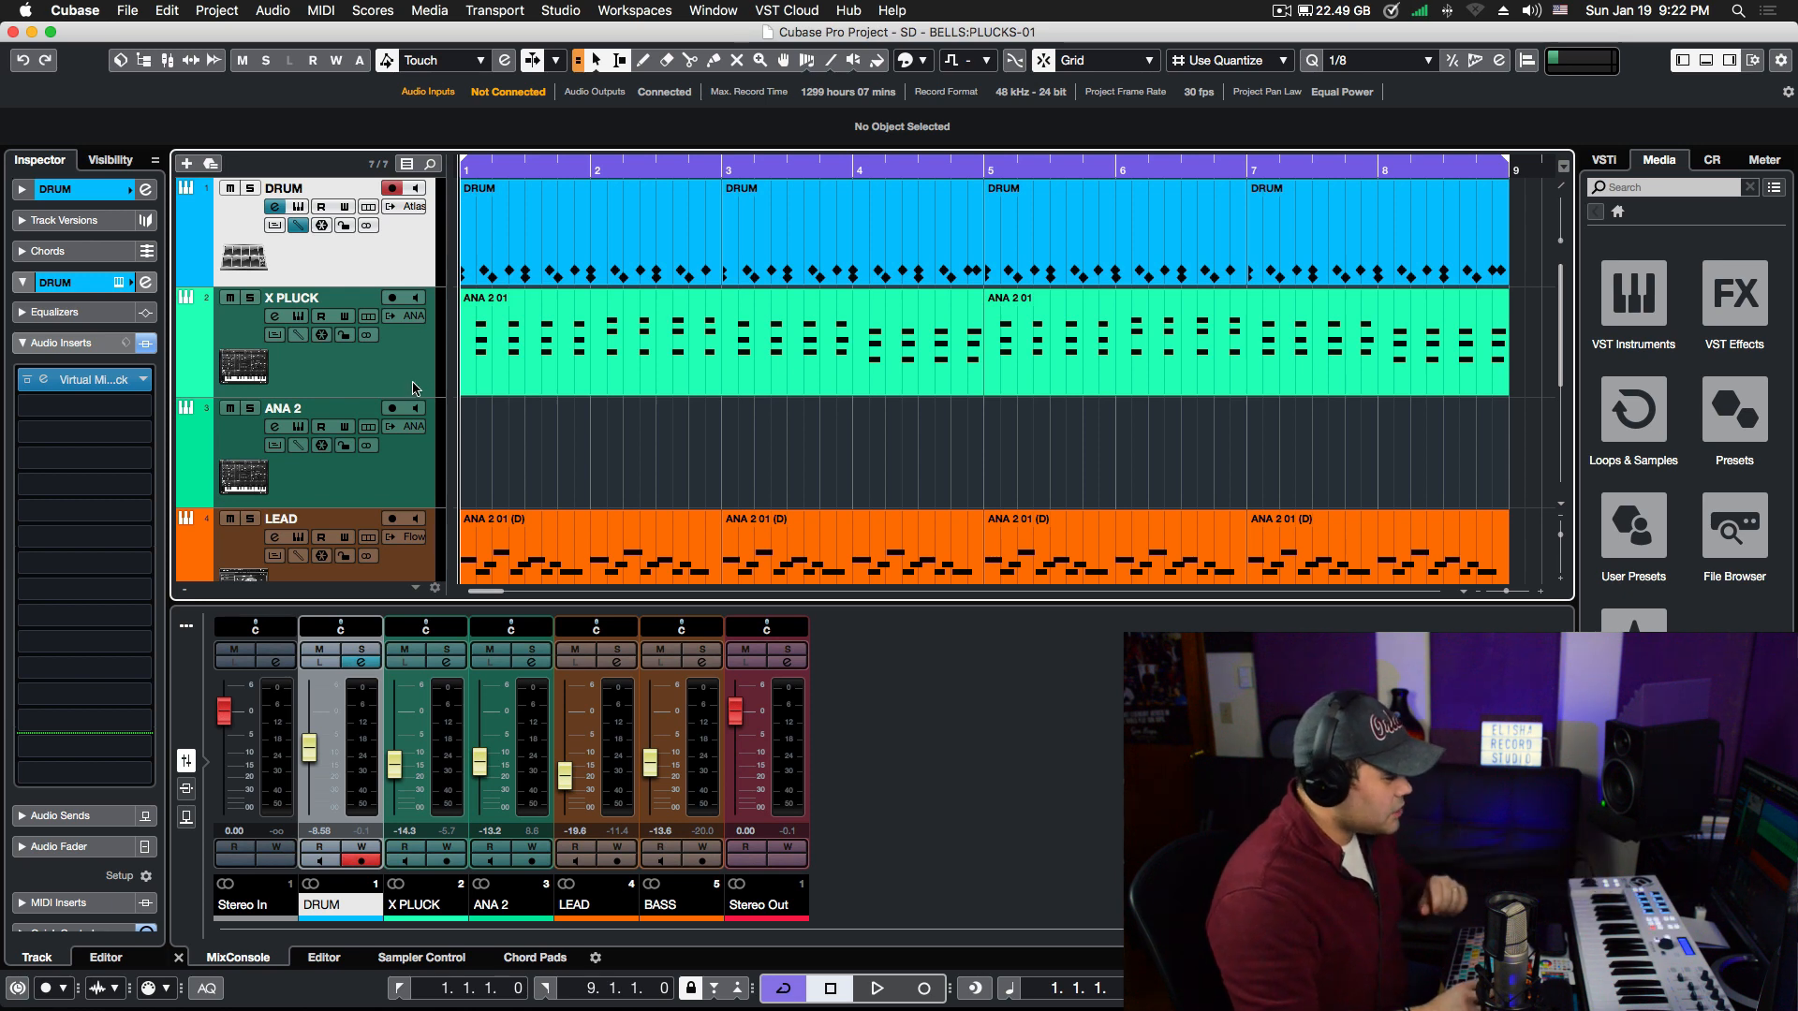
{"action": "scroll", "coordinate": [385, 332], "scroll_direction": "down", "scroll_amount": 1}
{"action": "scroll", "coordinate": [412, 510], "scroll_direction": "down", "scroll_amount": 1}
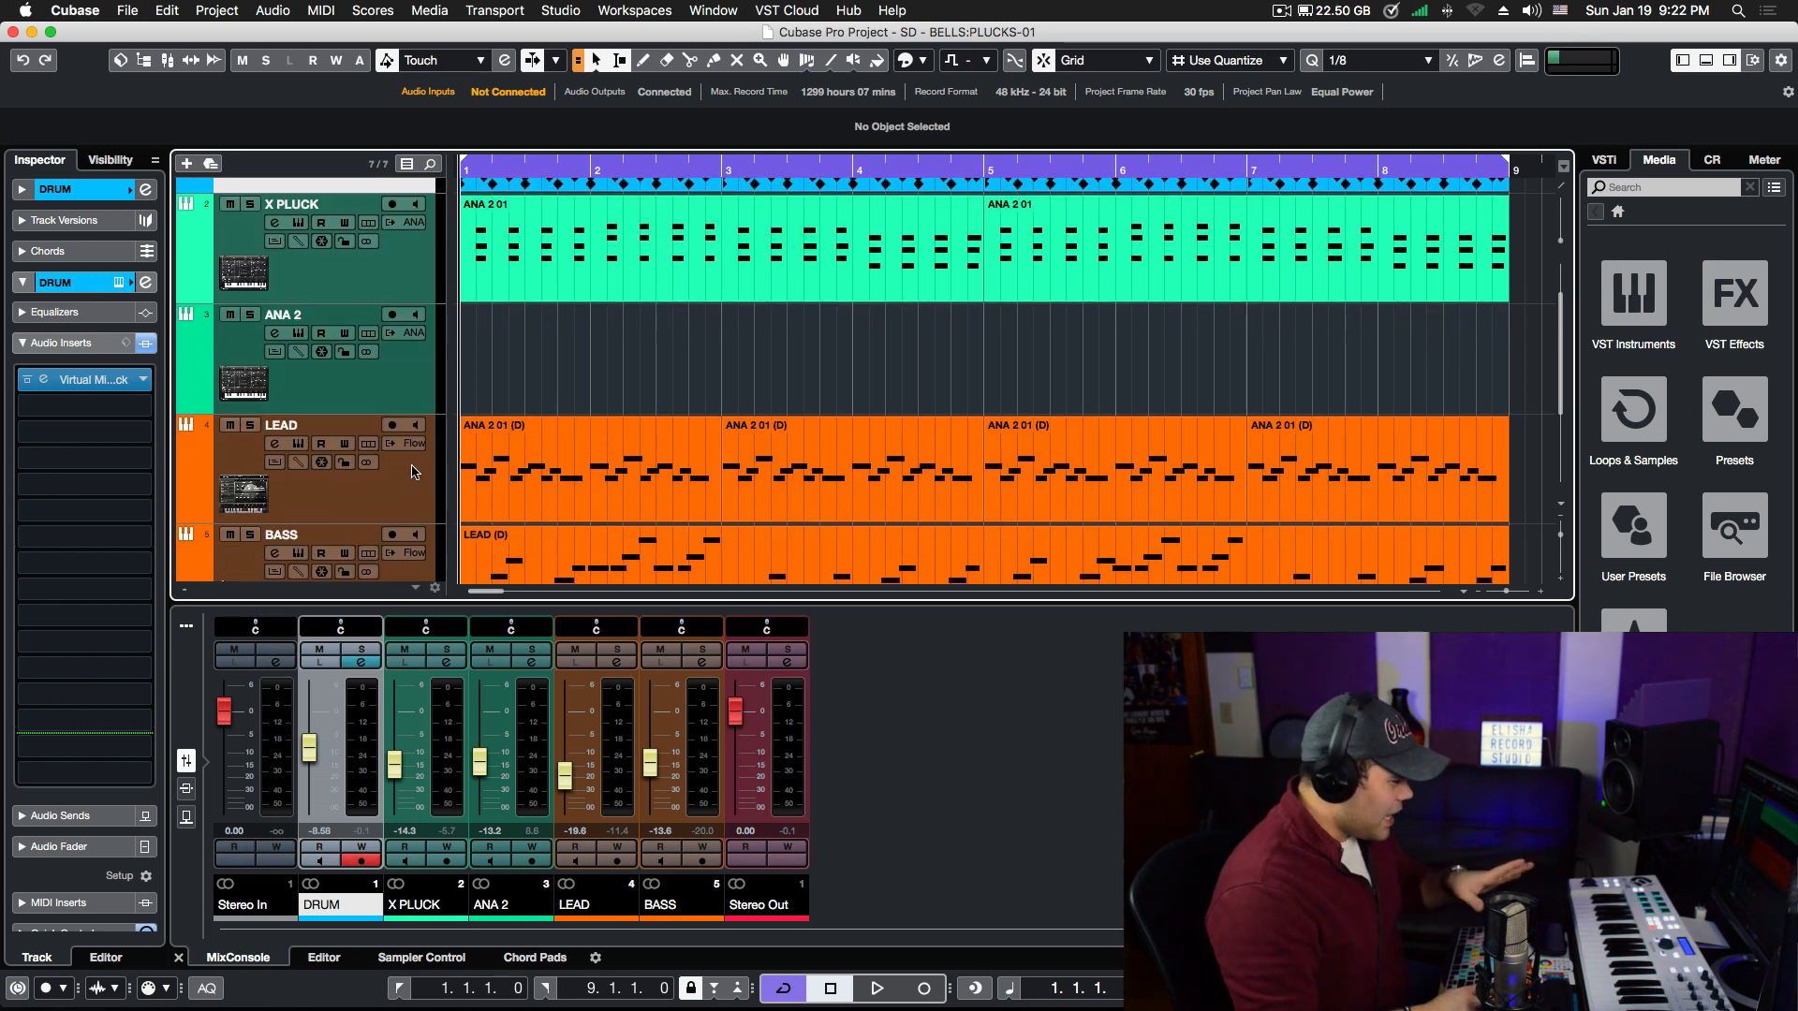
{"action": "scroll", "coordinate": [413, 471], "scroll_direction": "down", "scroll_amount": 5}
{"action": "scroll", "coordinate": [422, 391], "scroll_direction": "up", "scroll_amount": 8}
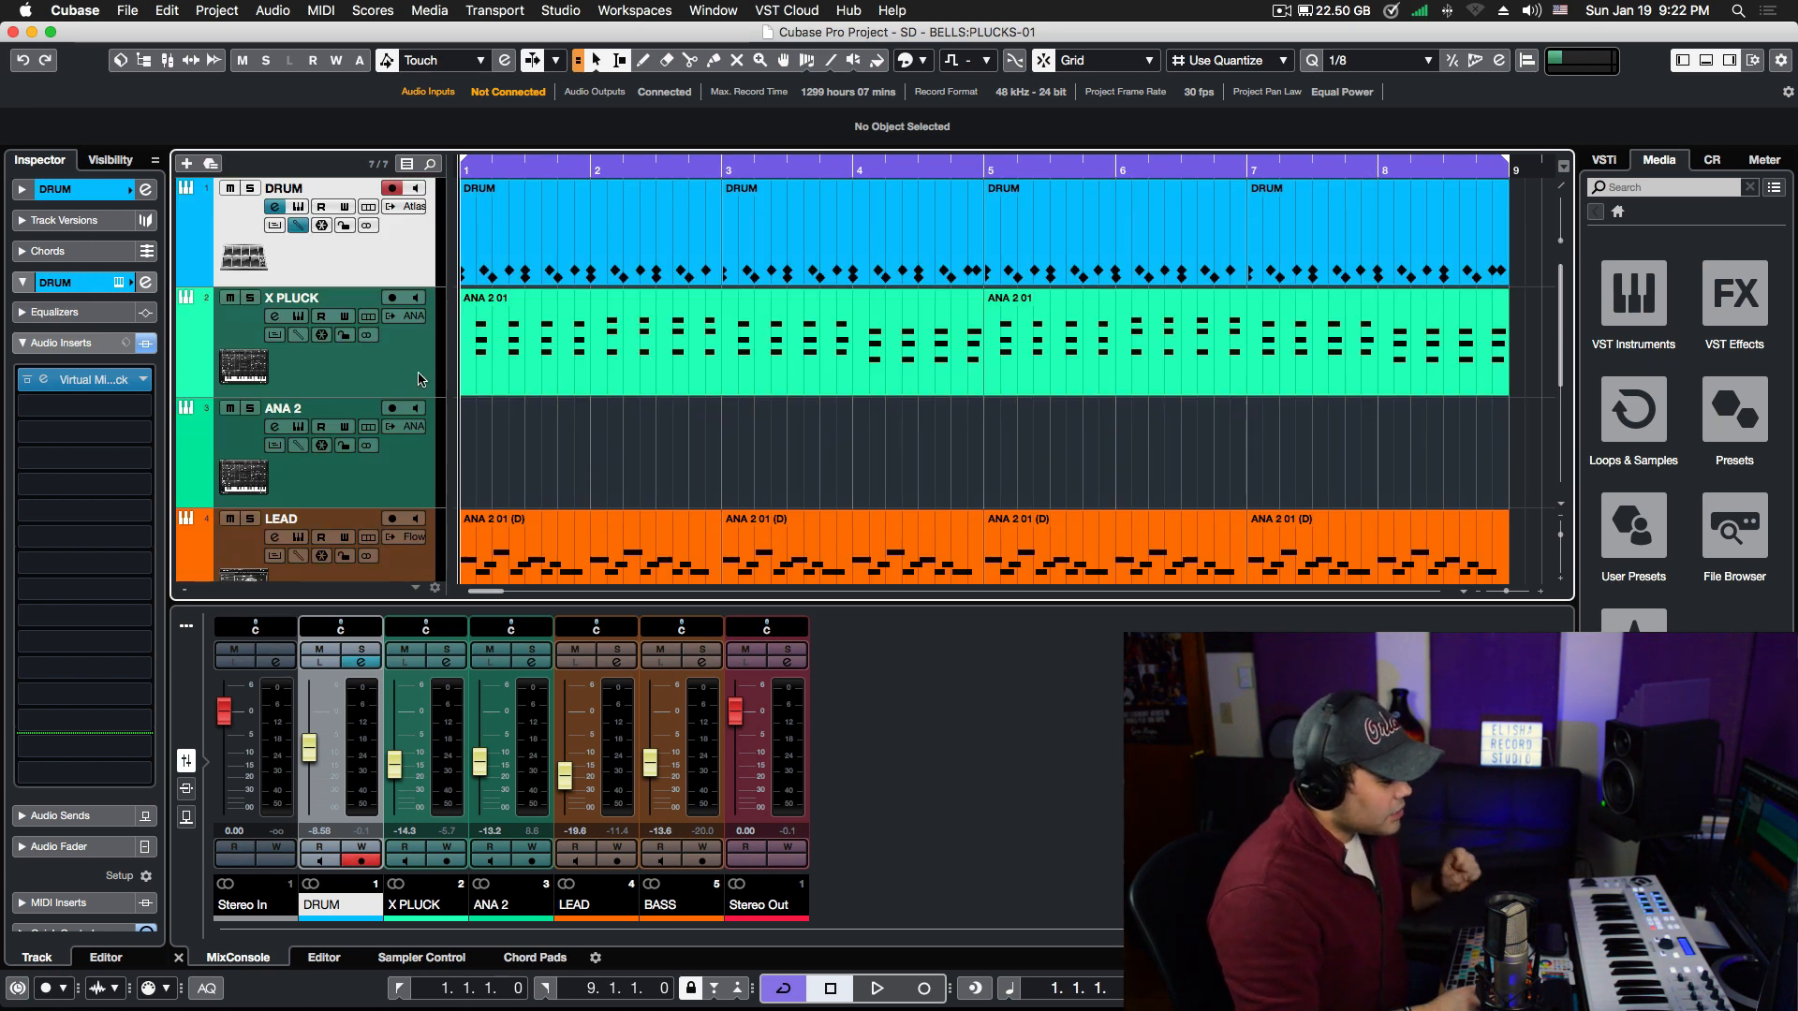
{"action": "scroll", "coordinate": [418, 380], "scroll_direction": "down", "scroll_amount": 1}
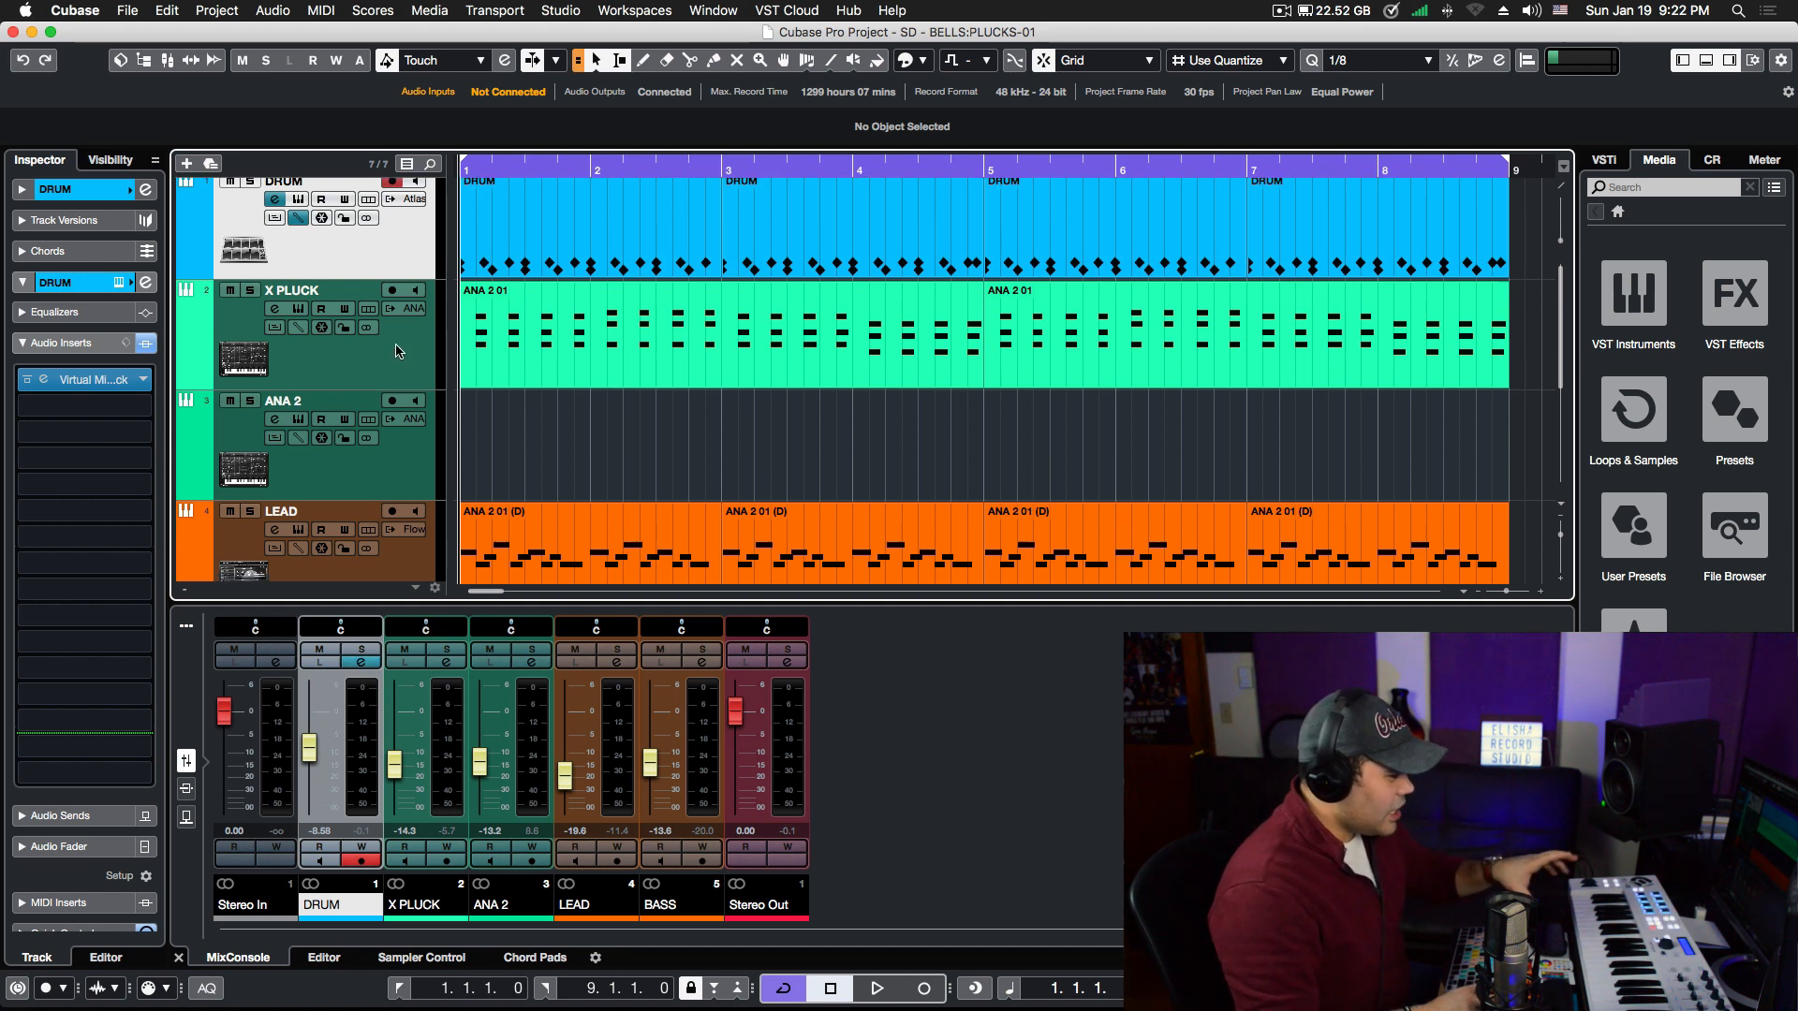
{"action": "left_click", "coordinate": [385, 353]}
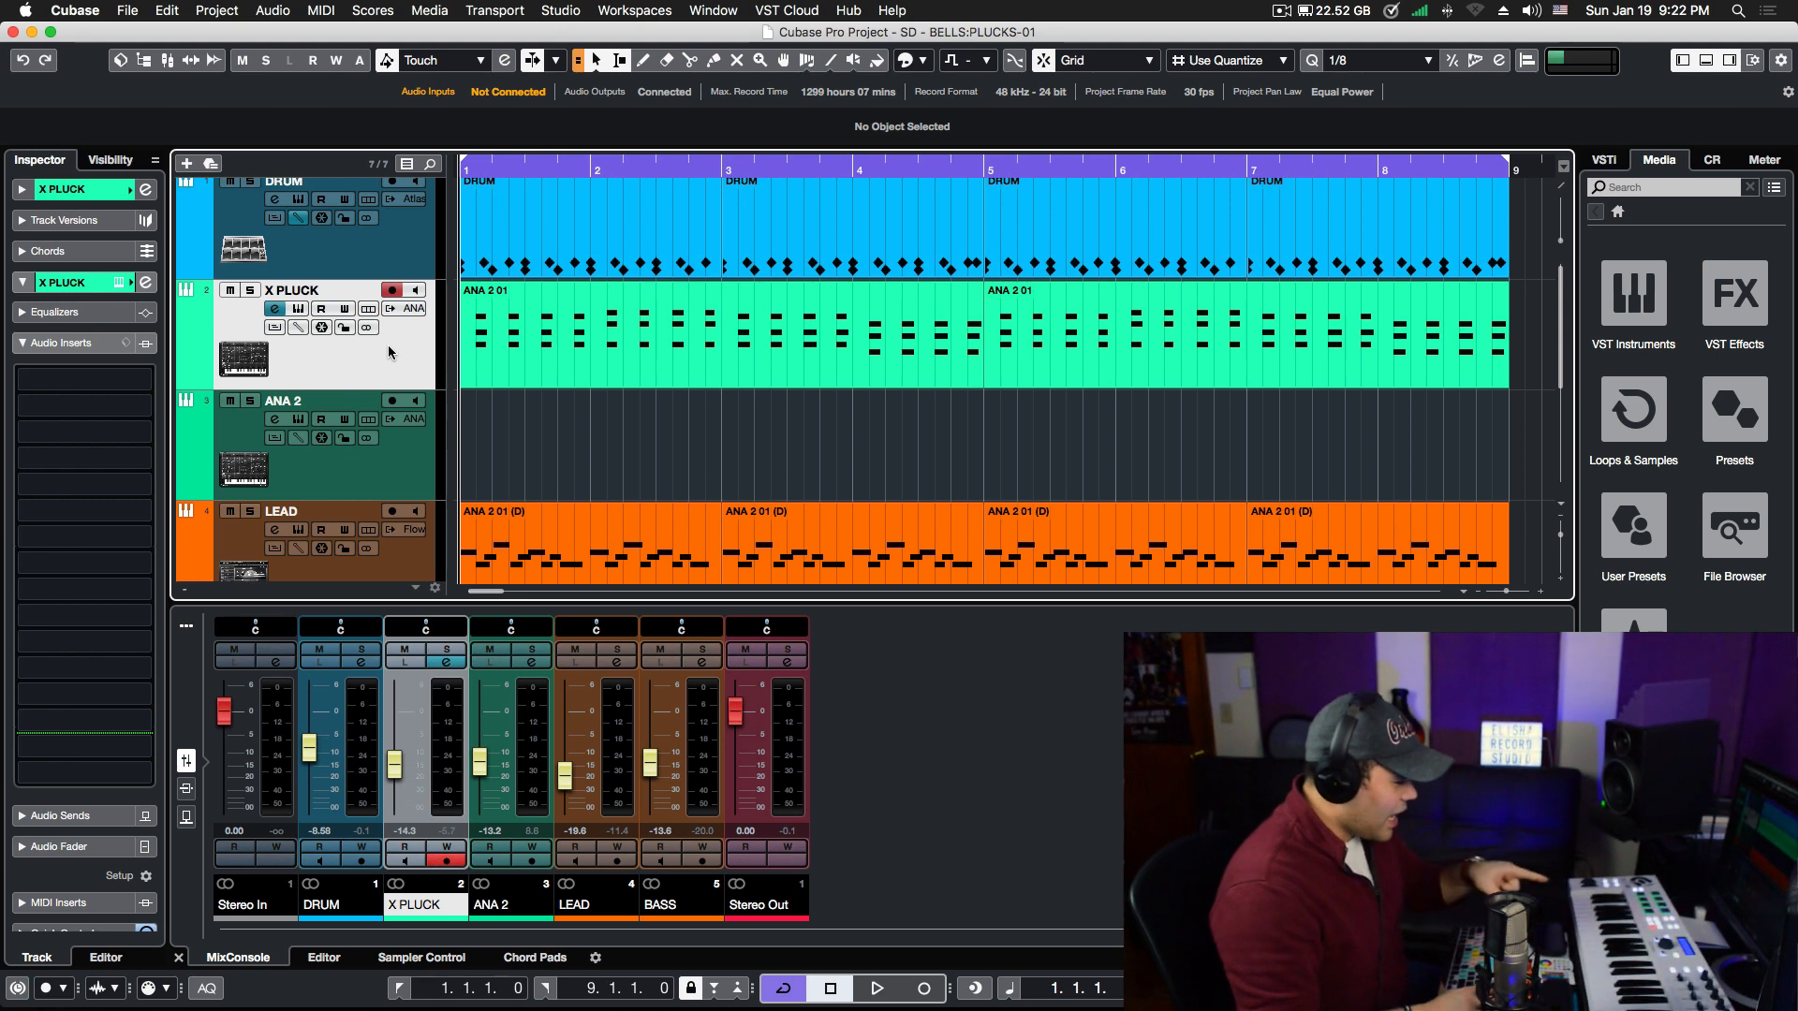
{"action": "scroll", "coordinate": [416, 435], "scroll_direction": "down", "scroll_amount": 3}
{"action": "scroll", "coordinate": [416, 436], "scroll_direction": "up", "scroll_amount": 4}
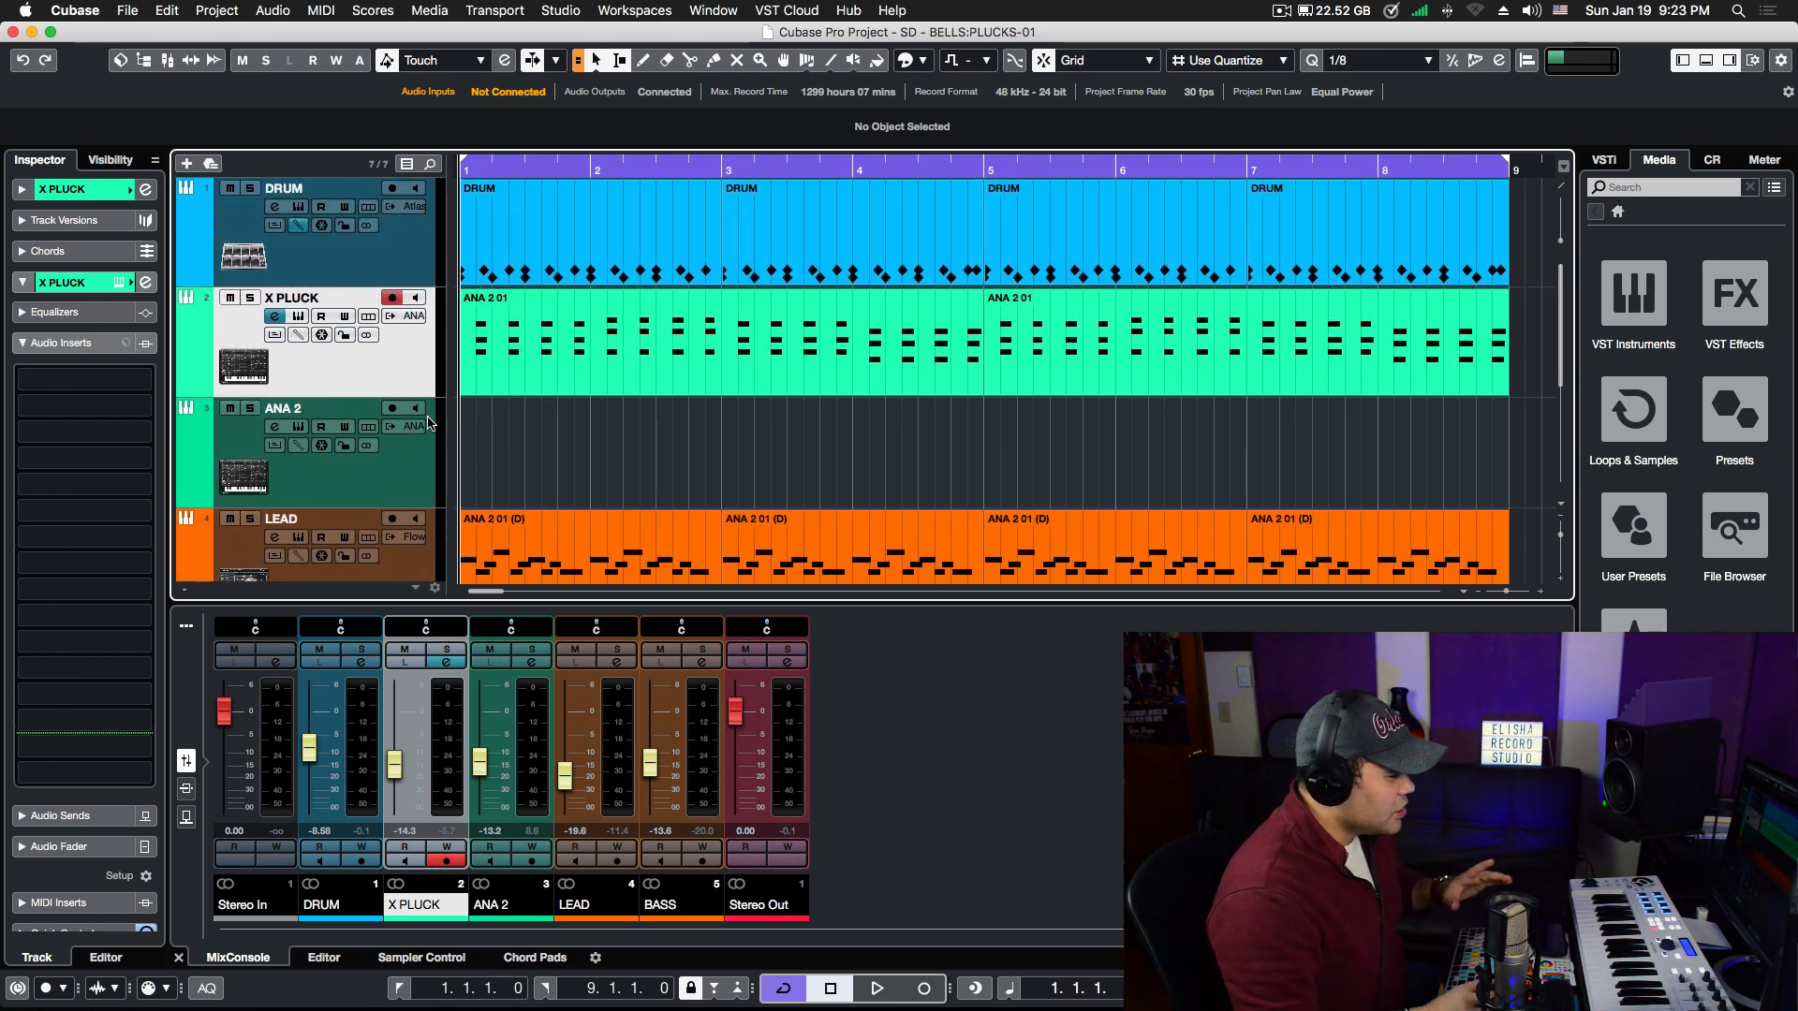
Play the arrangement and stop it, and view the synth patch on the X PLUCK track.
{"action": "left_click", "coordinate": [469, 292]}
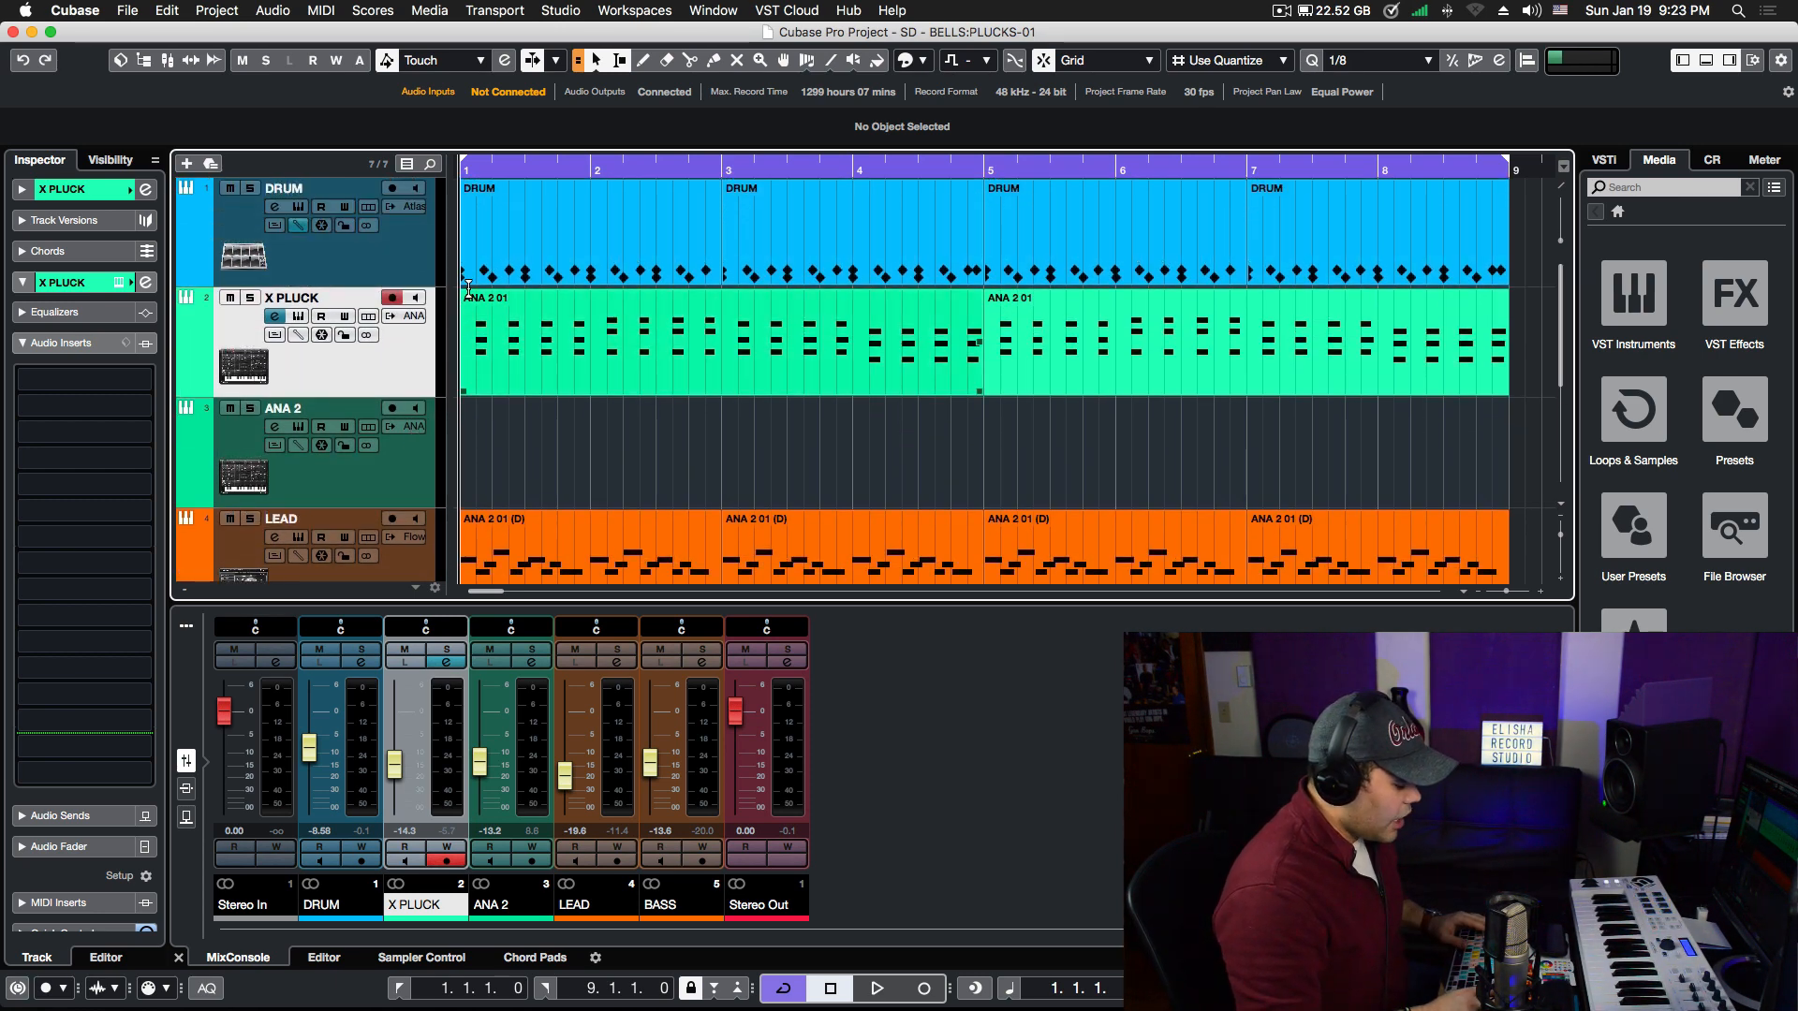
{"action": "key", "text": "space"}
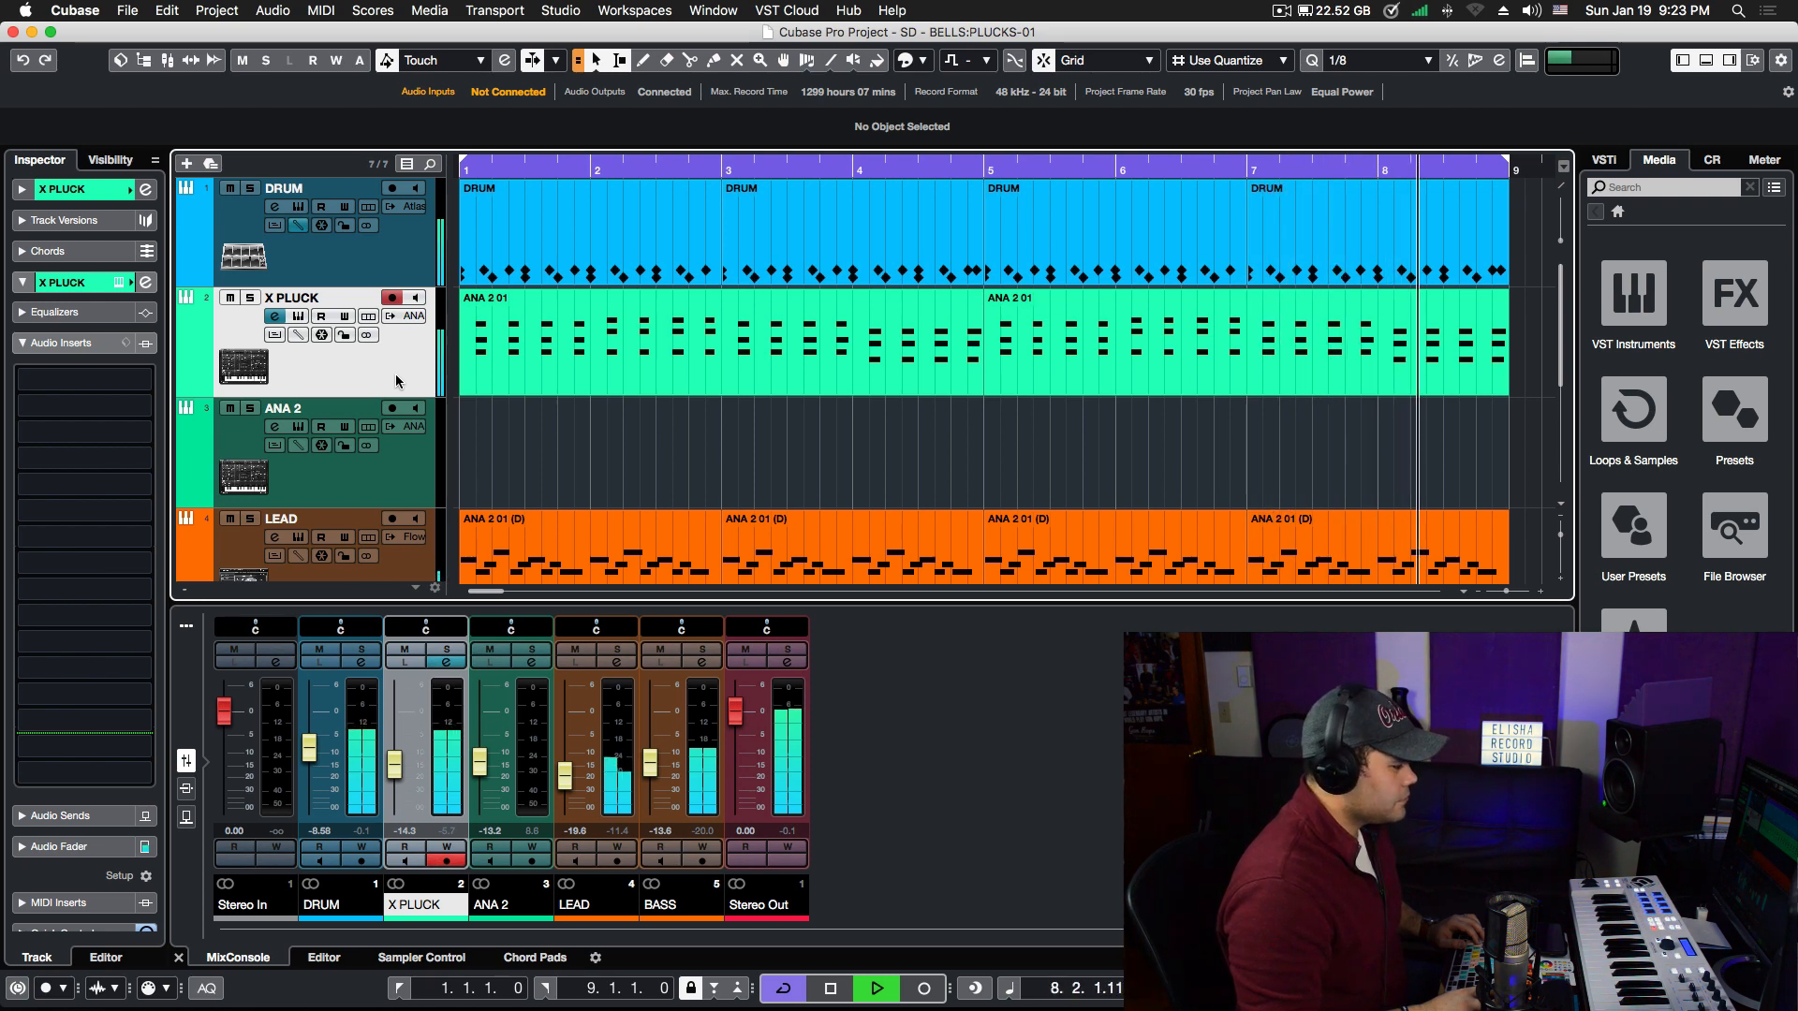
{"action": "key", "text": "space"}
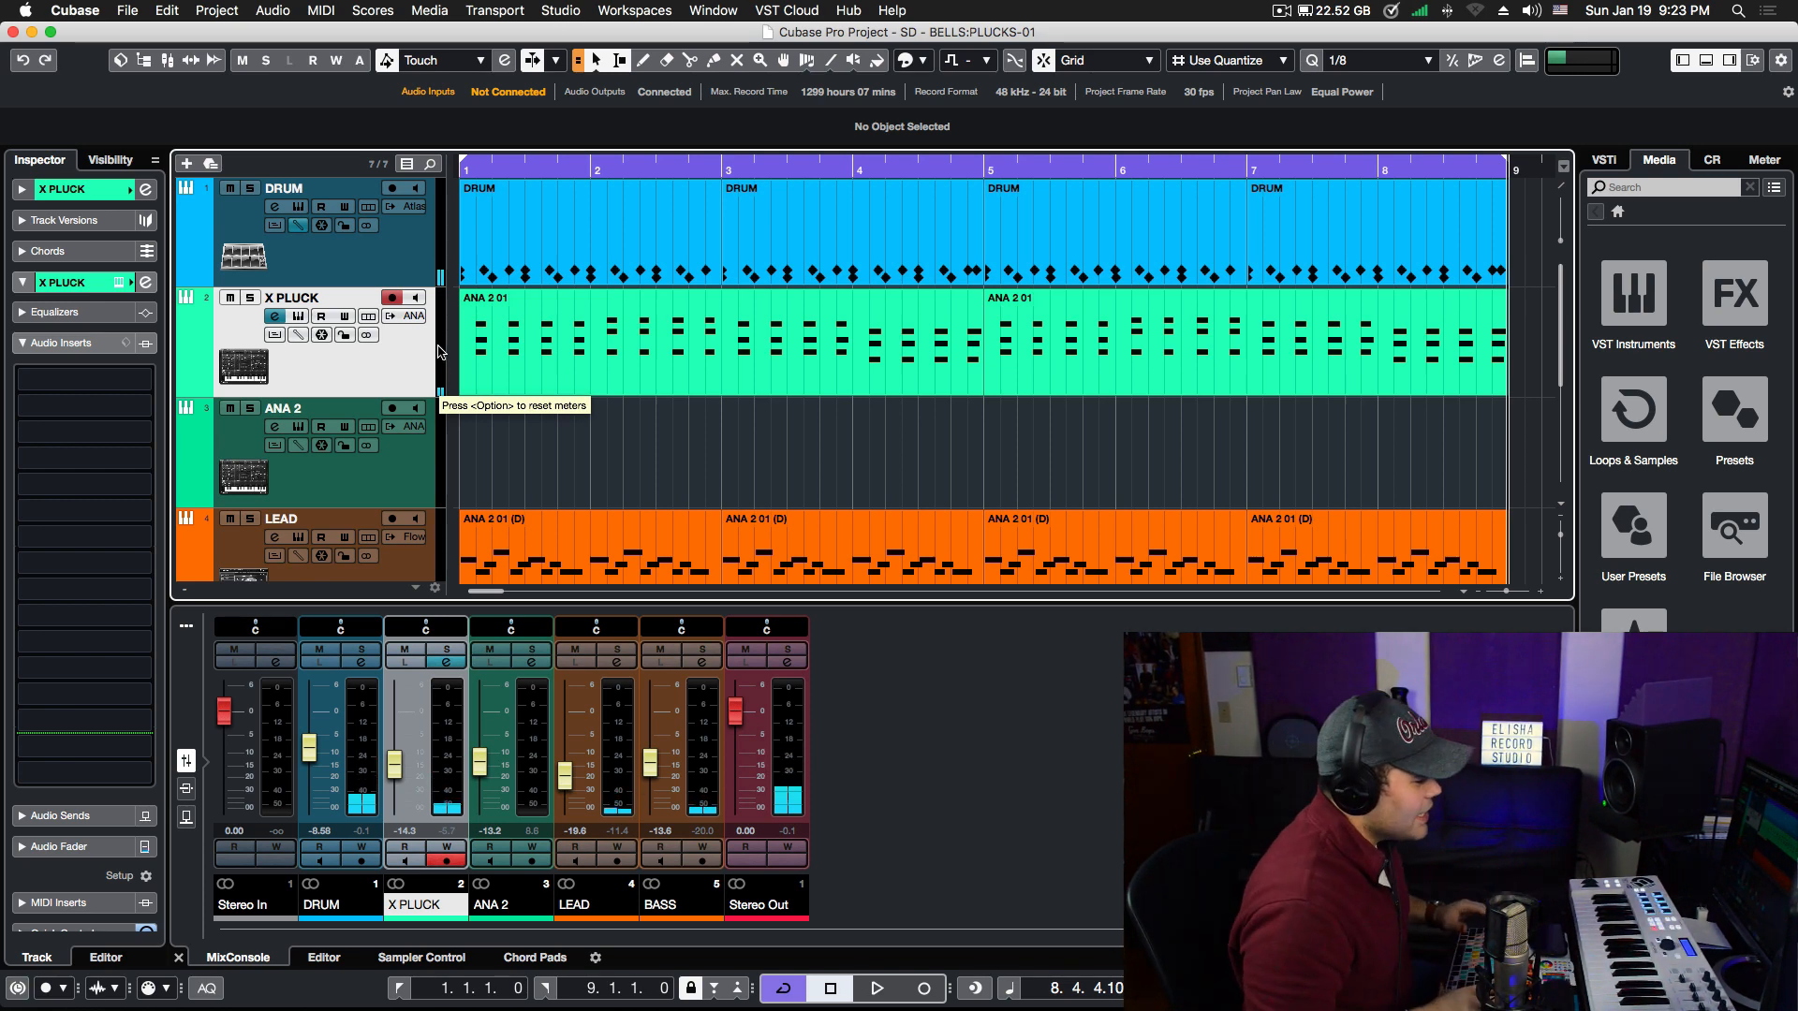
{"action": "left_click", "coordinate": [297, 318]}
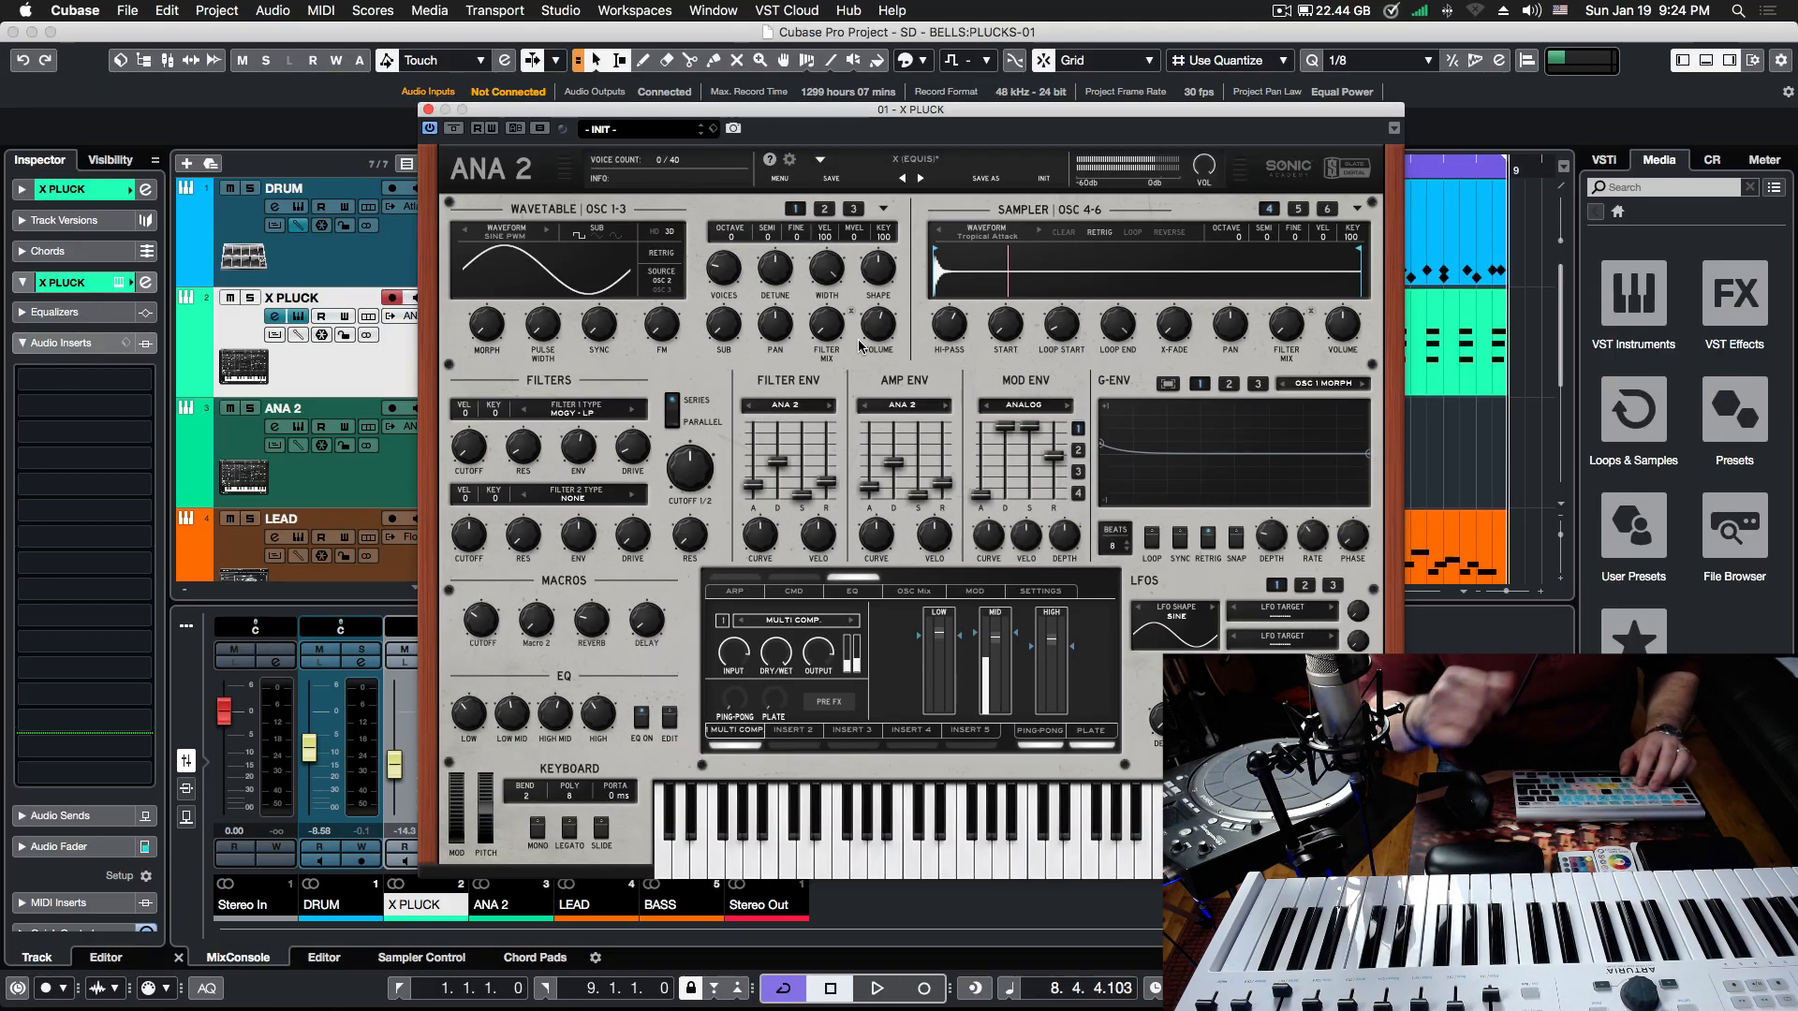
{"action": "left_click", "coordinate": [428, 109]}
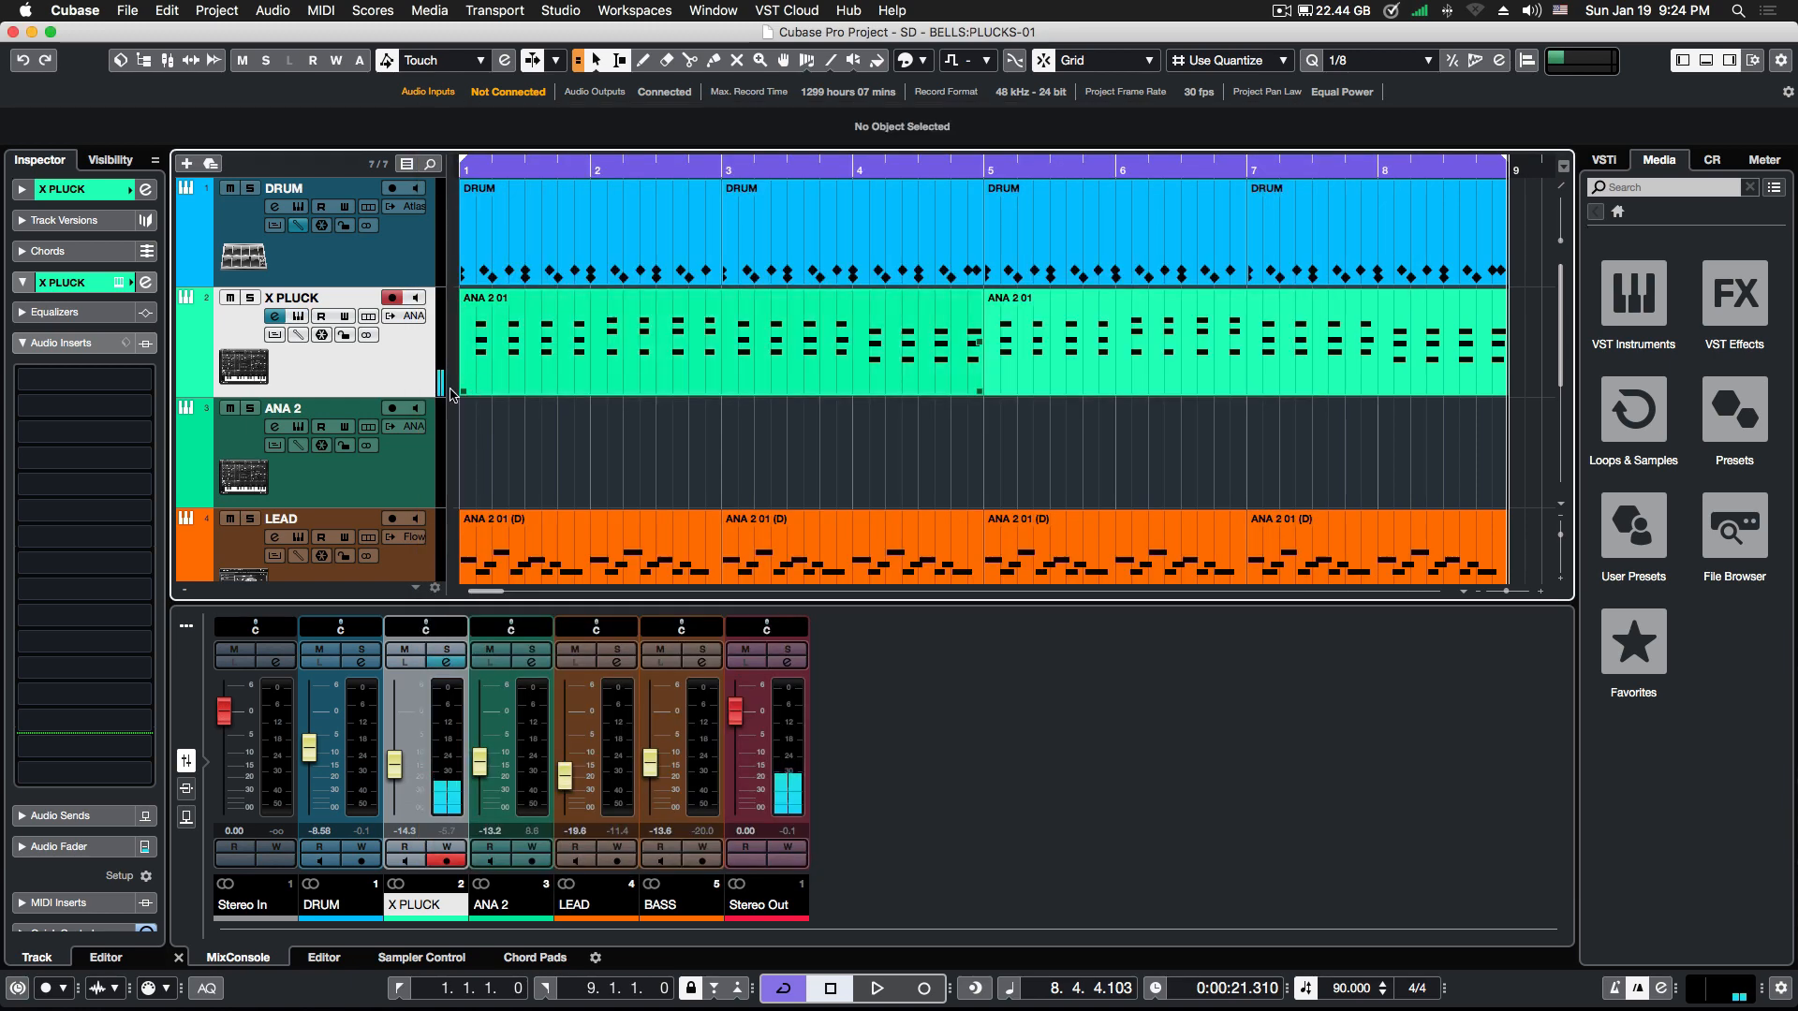
Open the ANA 2 synth of the empty ANA 2 track and reposition its window.
{"action": "left_click", "coordinate": [373, 470]}
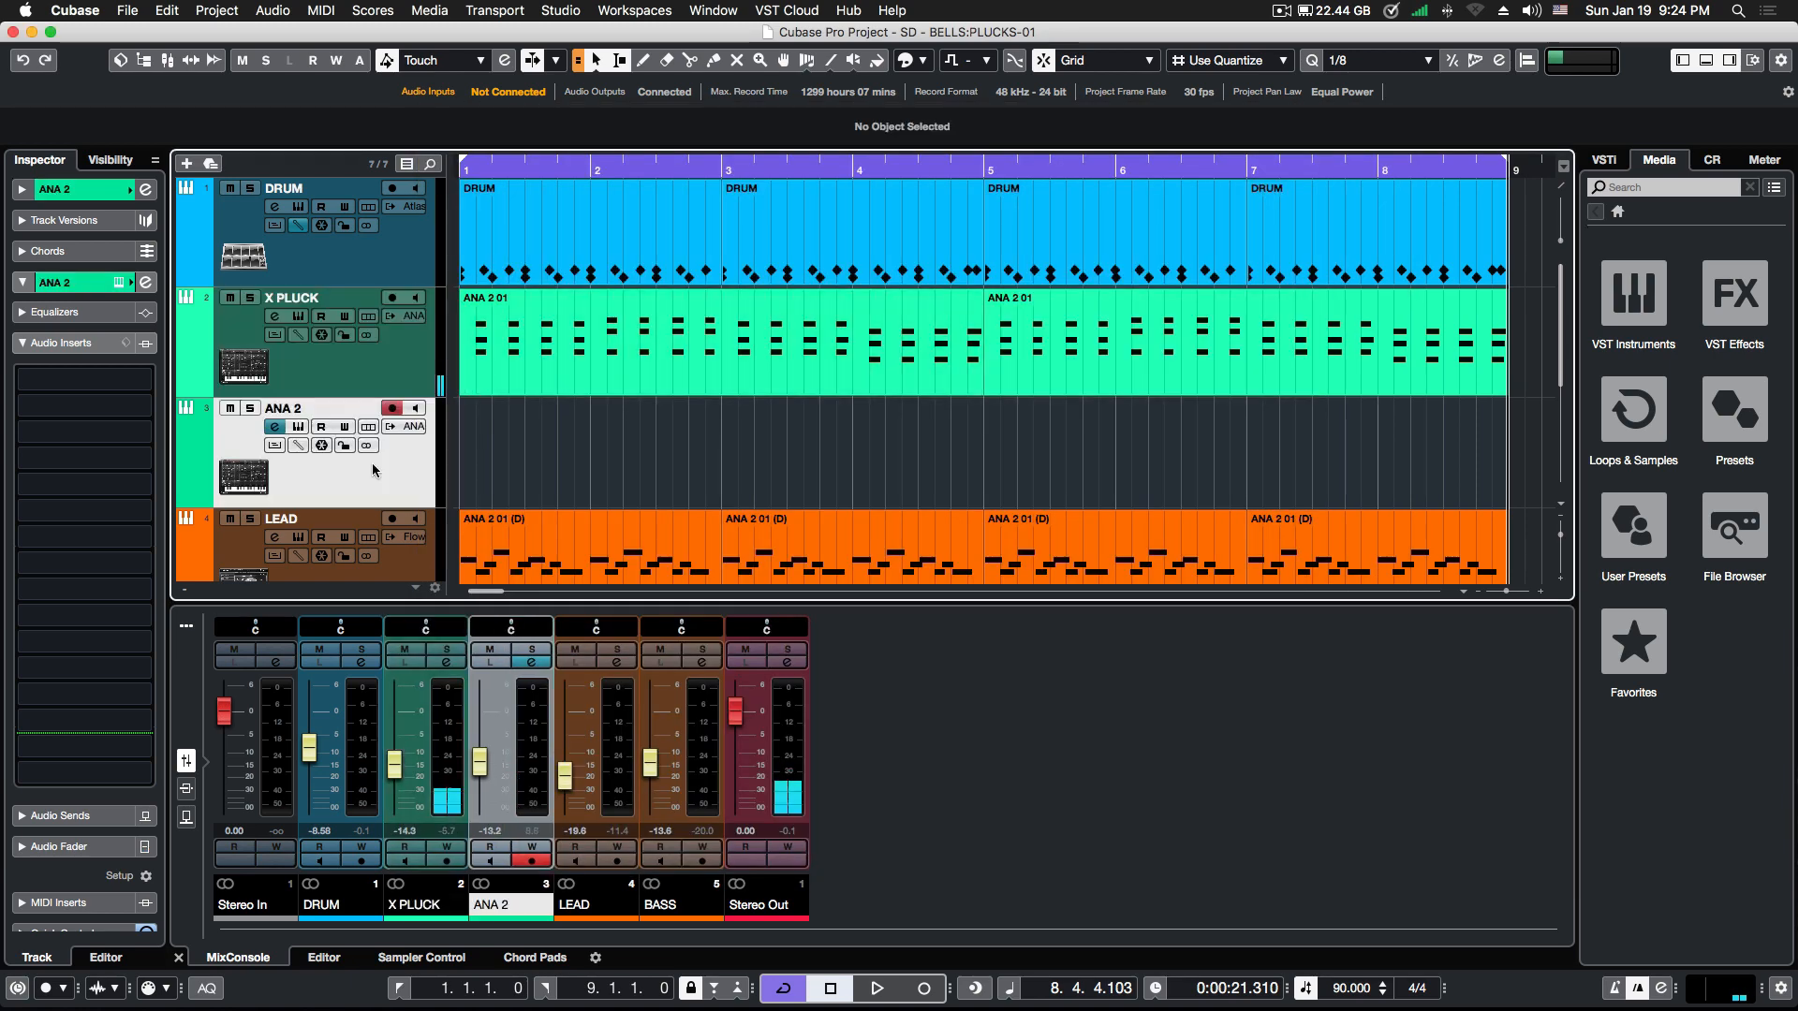
{"action": "left_click", "coordinate": [299, 426]}
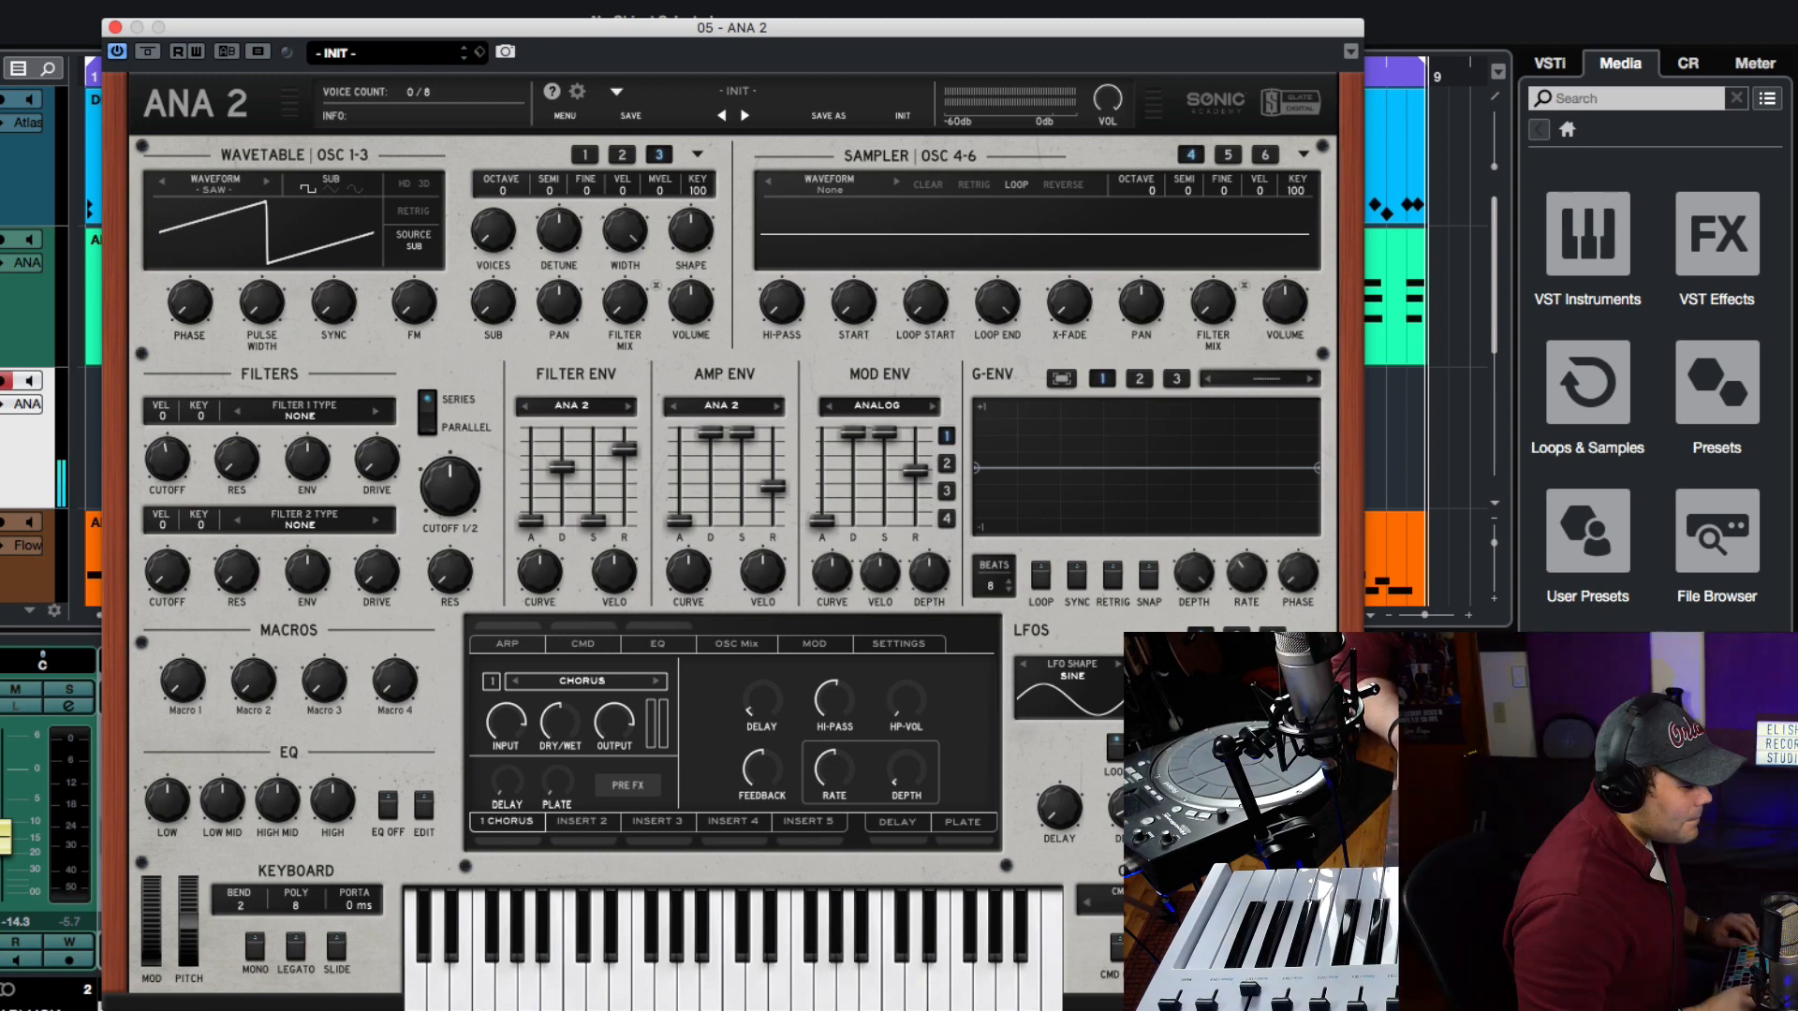
{"action": "left_click_drag", "start_coordinate": [767, 36], "coordinate": [736, 23]}
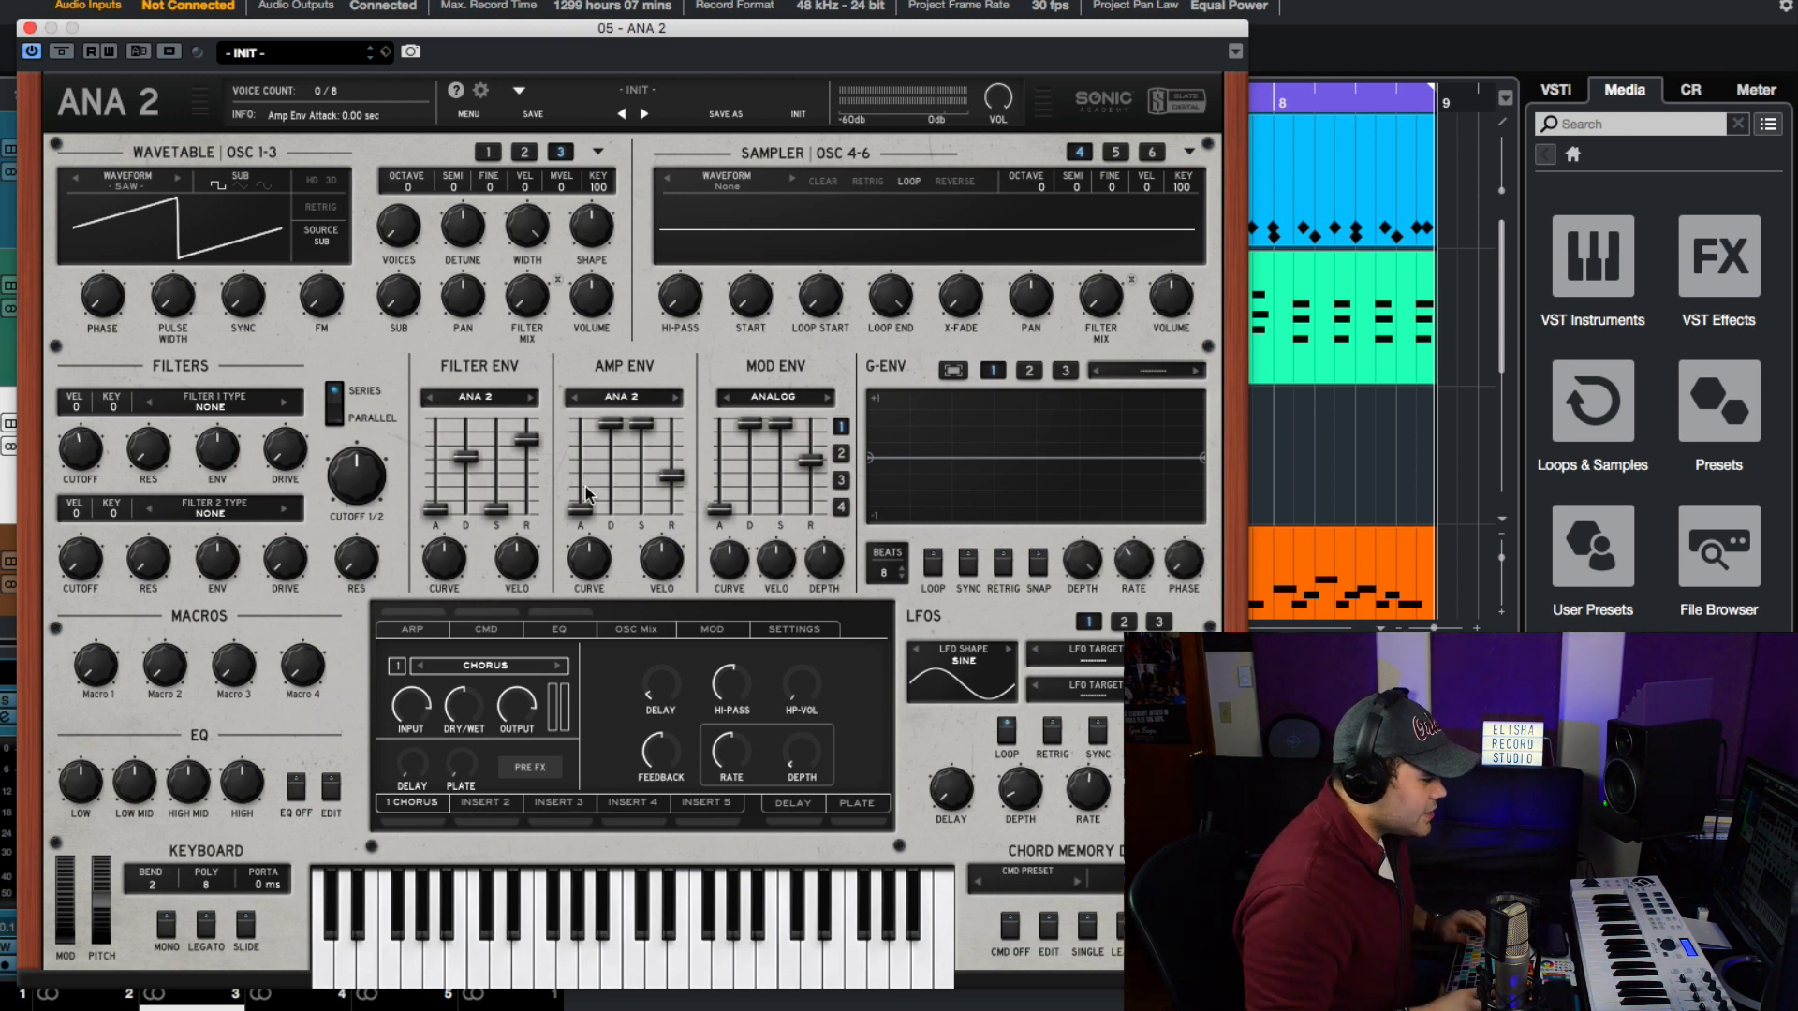
Shape the amp envelope with a slightly raised attack, a decay of 0.08 sec and a sustain of -50.00 dB.
{"action": "left_click_drag", "start_coordinate": [578, 516], "coordinate": [580, 500]}
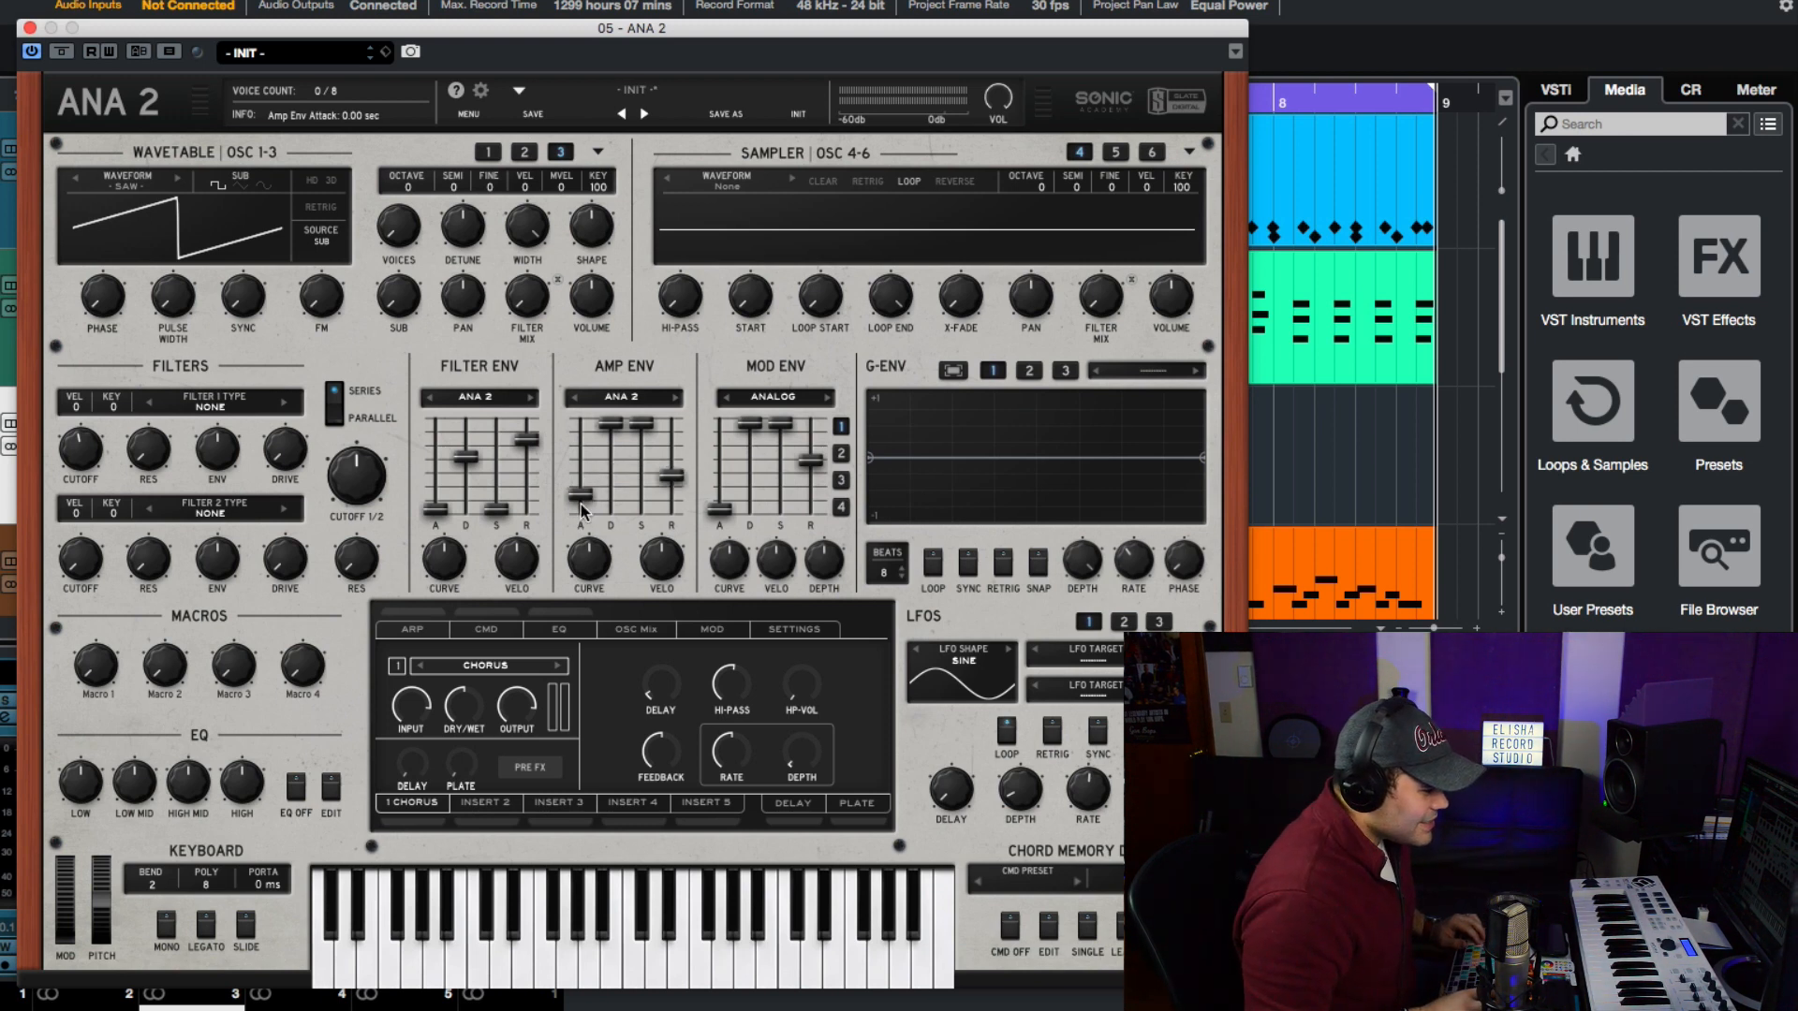
{"action": "left_click_drag", "start_coordinate": [612, 425], "coordinate": [613, 466]}
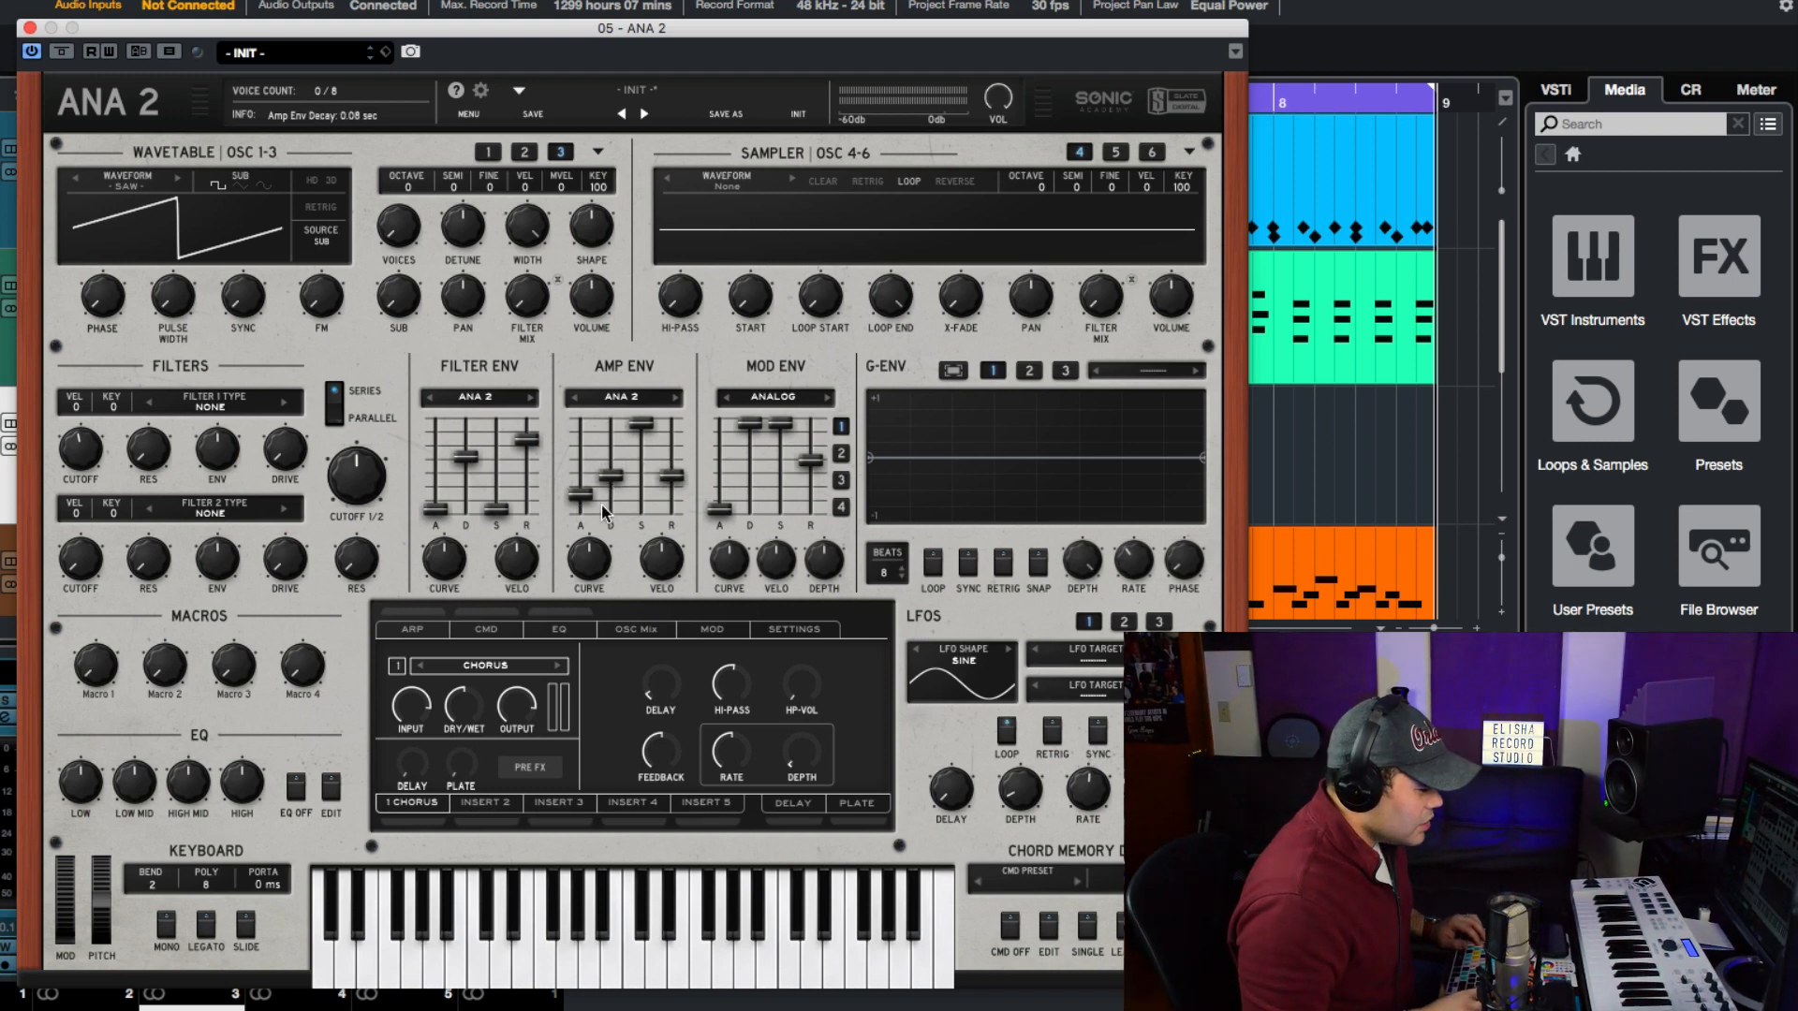
{"action": "left_click_drag", "start_coordinate": [581, 493], "coordinate": [581, 499]}
{"action": "left_click_drag", "start_coordinate": [641, 423], "coordinate": [642, 519]}
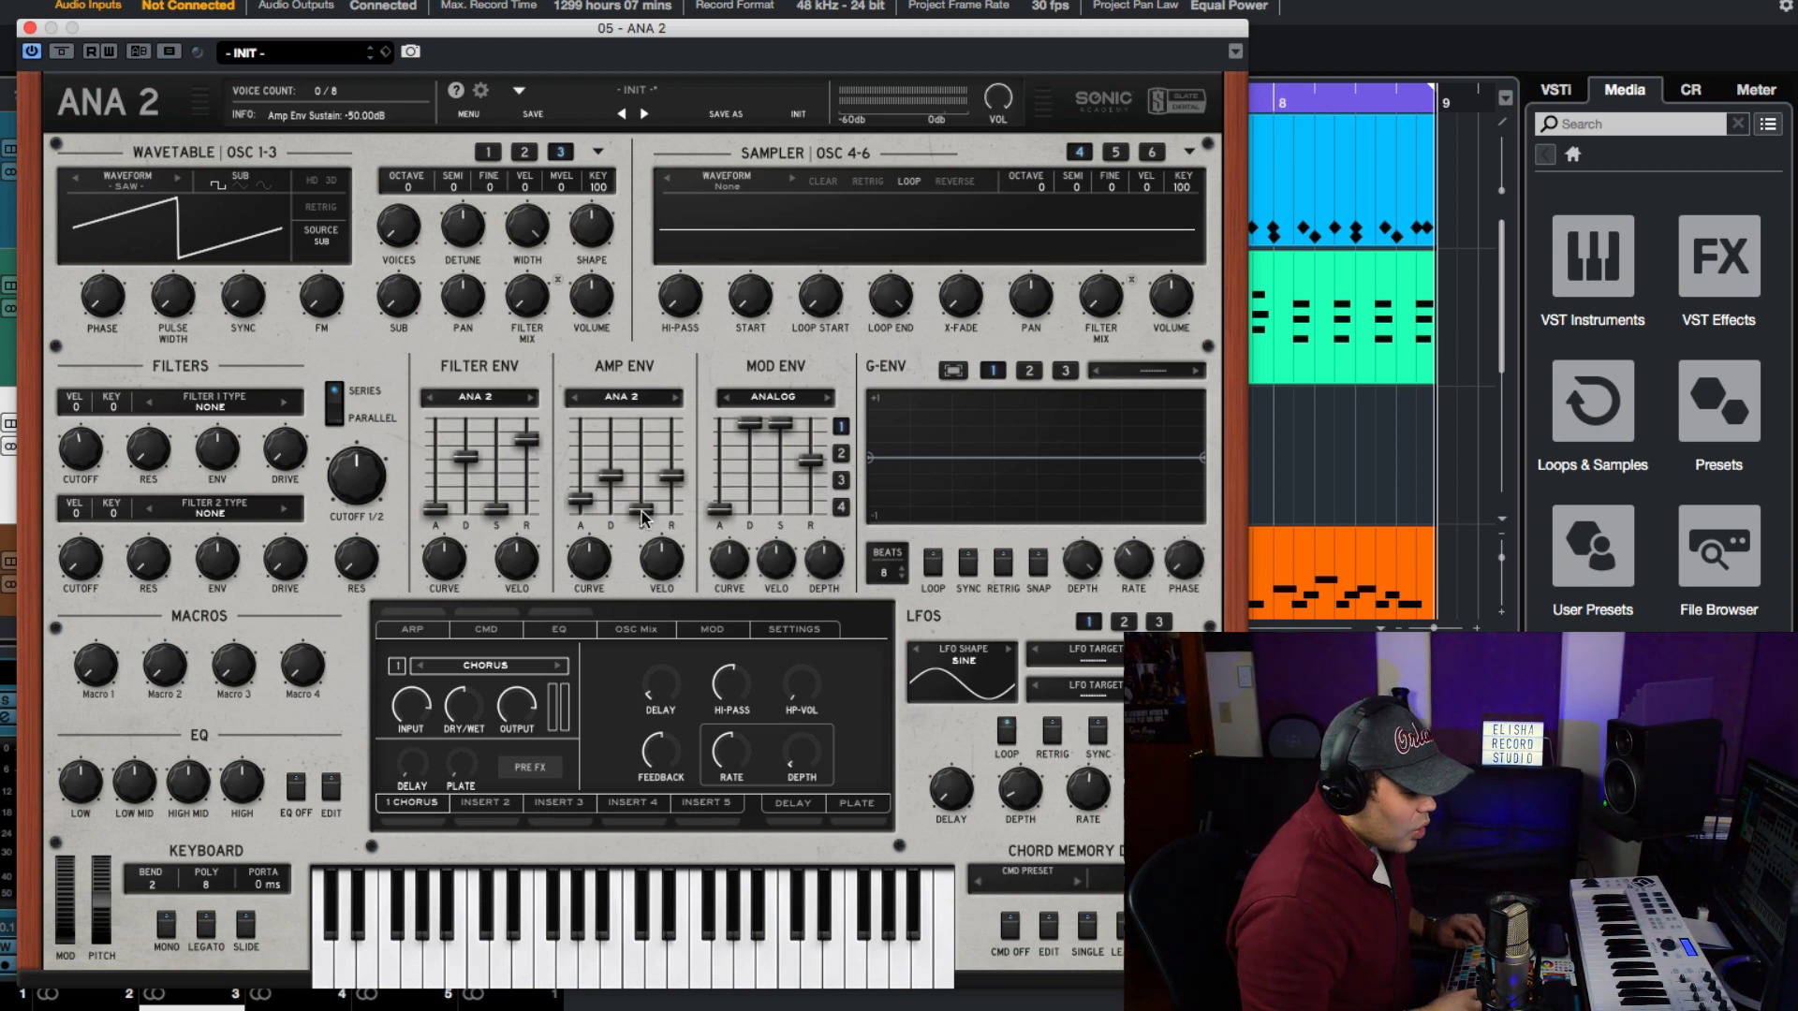
{"action": "left_click_drag", "start_coordinate": [678, 483], "coordinate": [674, 492]}
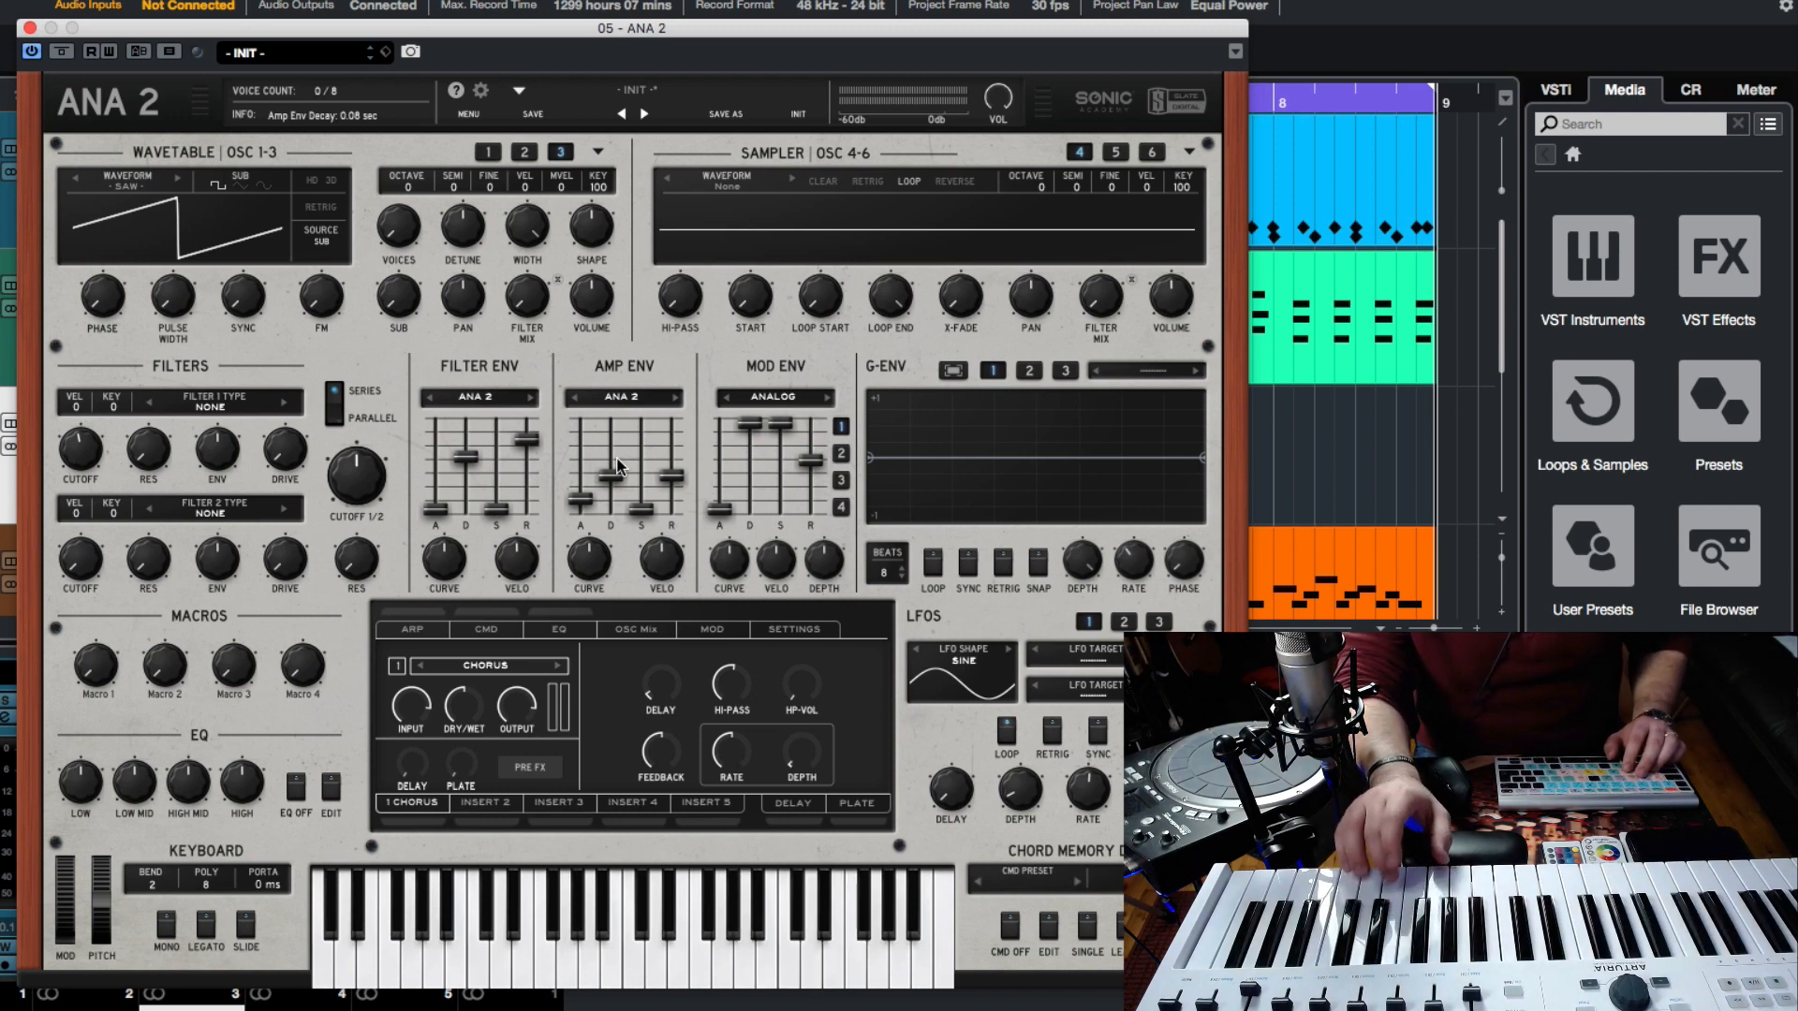
Set the amp envelope's decay to 0.23 sec and its release to 0.24 sec, keeping the attack low and sustain at minimum.
{"action": "left_click_drag", "start_coordinate": [621, 481], "coordinate": [620, 478]}
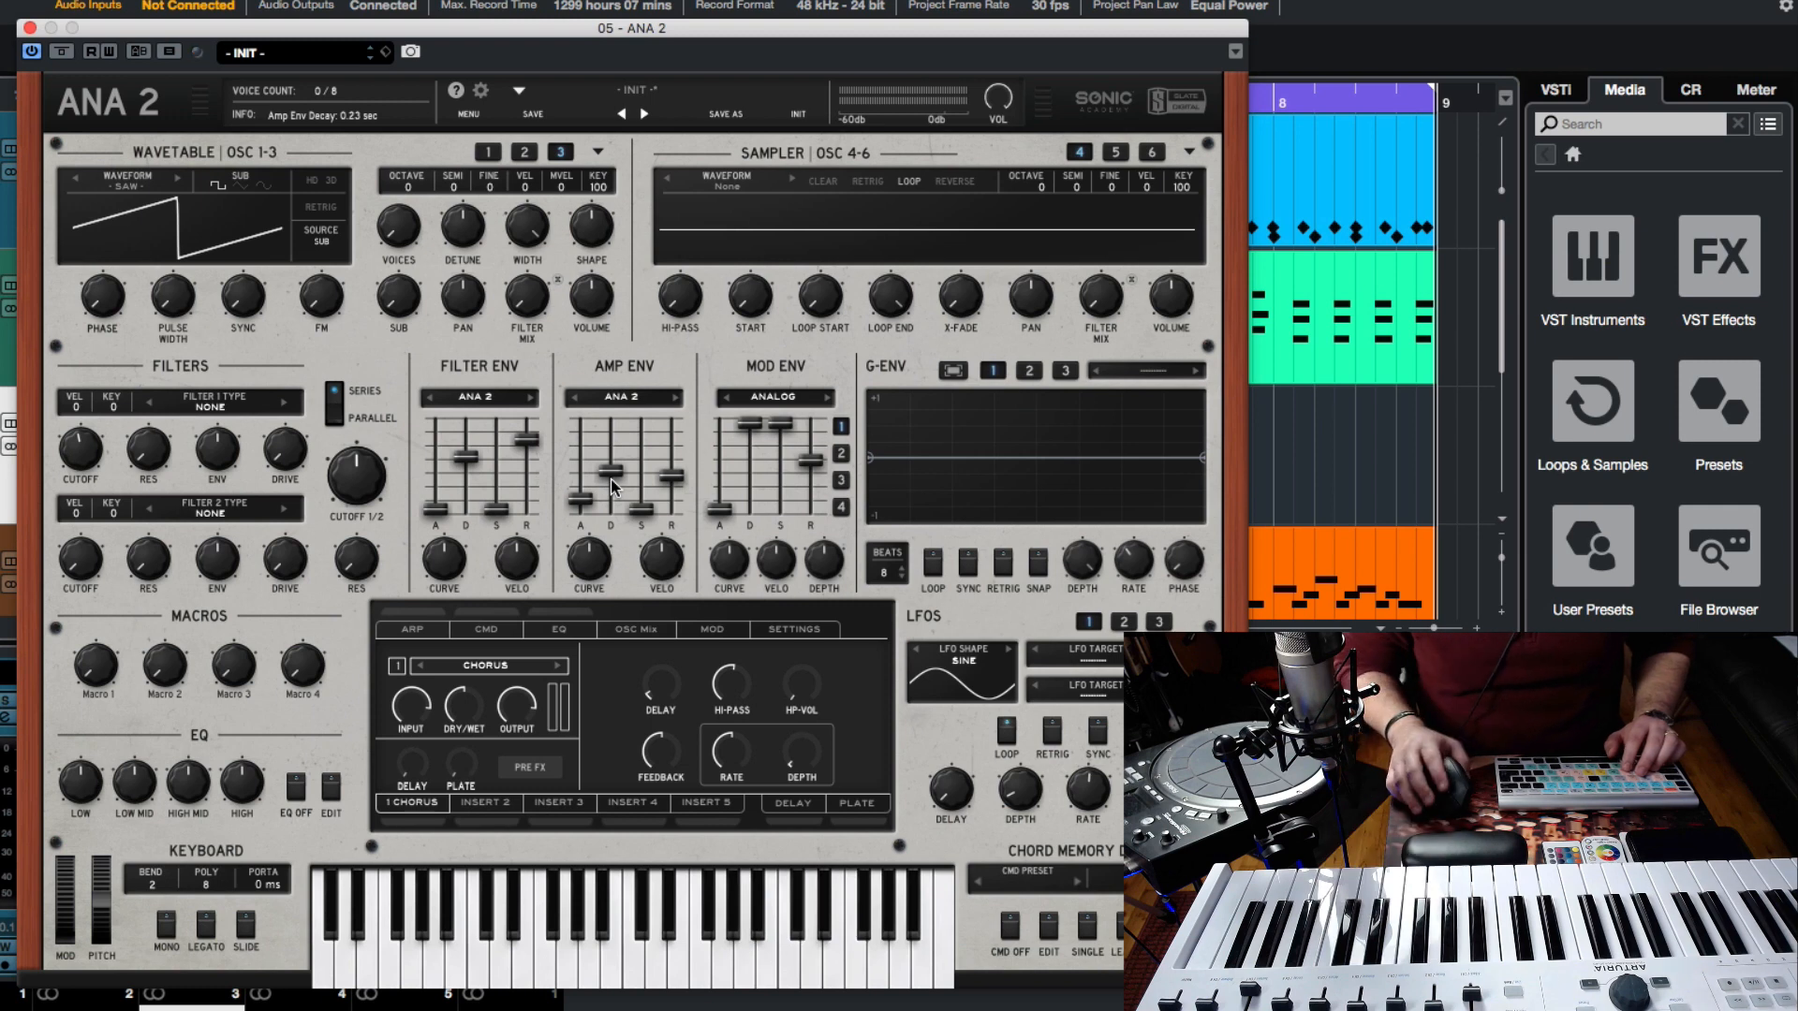
{"action": "left_click", "coordinate": [673, 476]}
{"action": "left_click_drag", "start_coordinate": [681, 489], "coordinate": [671, 467]}
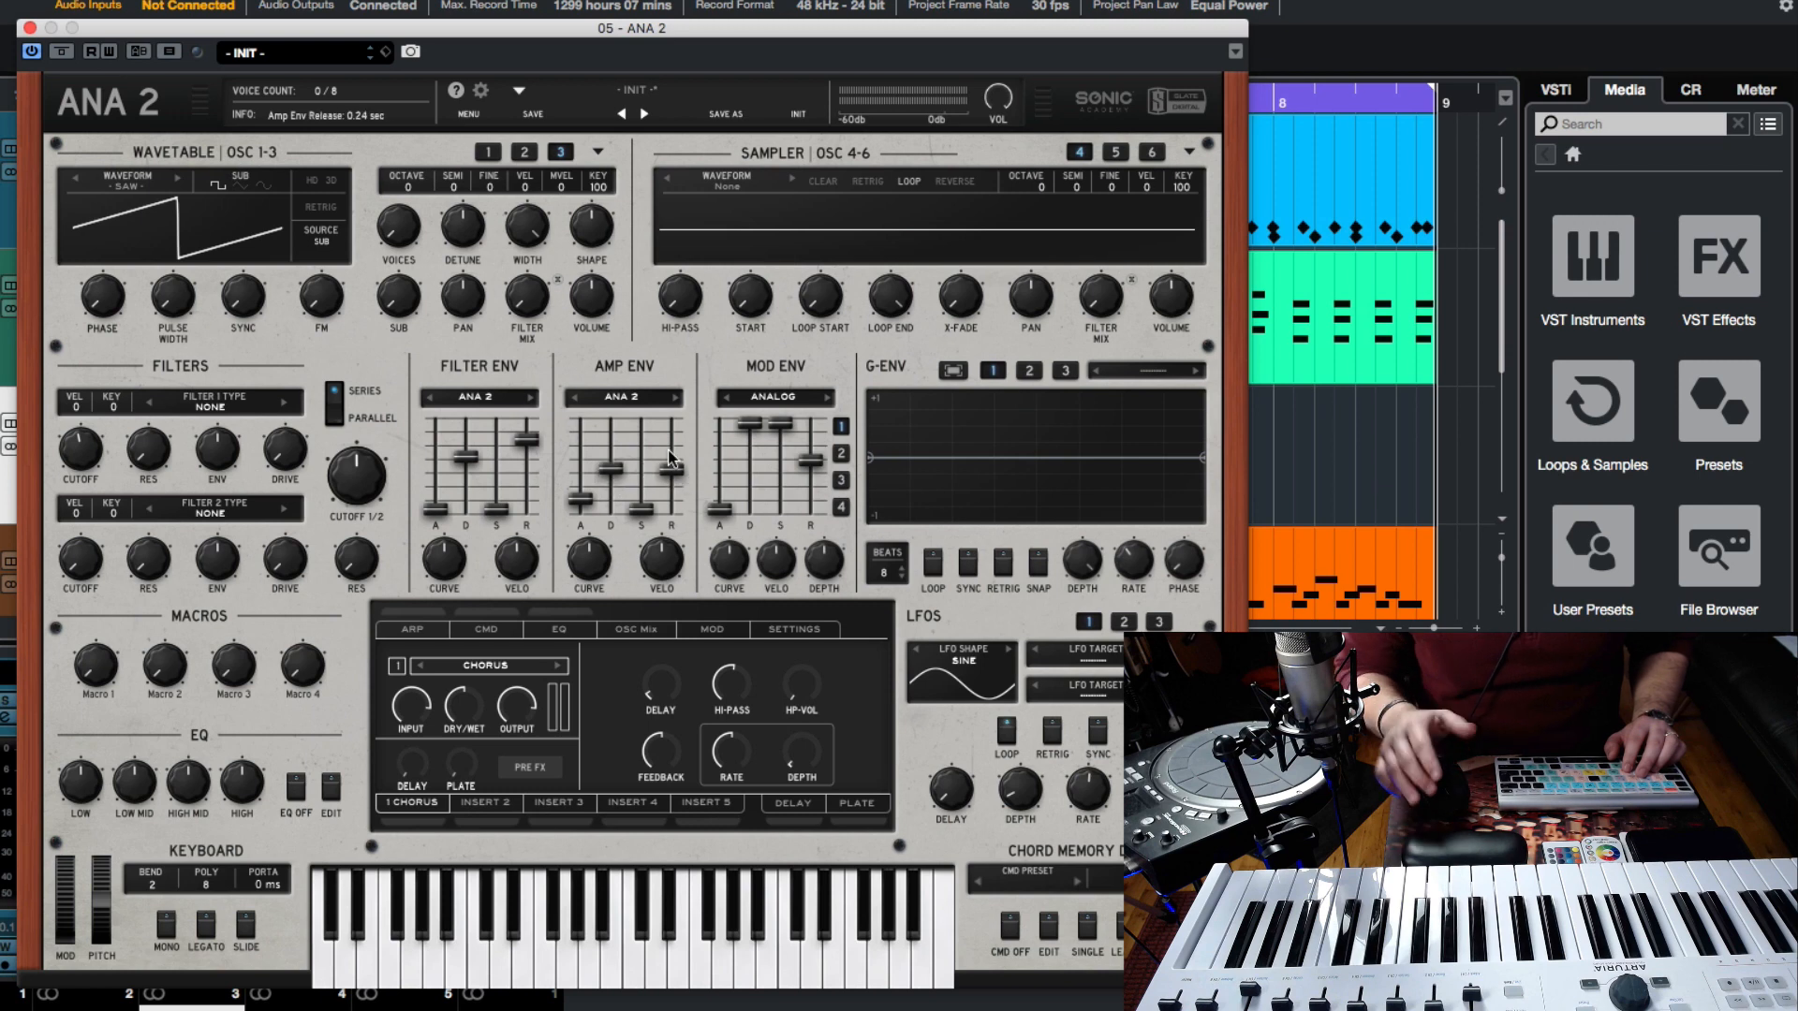
{"action": "left_click", "coordinate": [671, 470]}
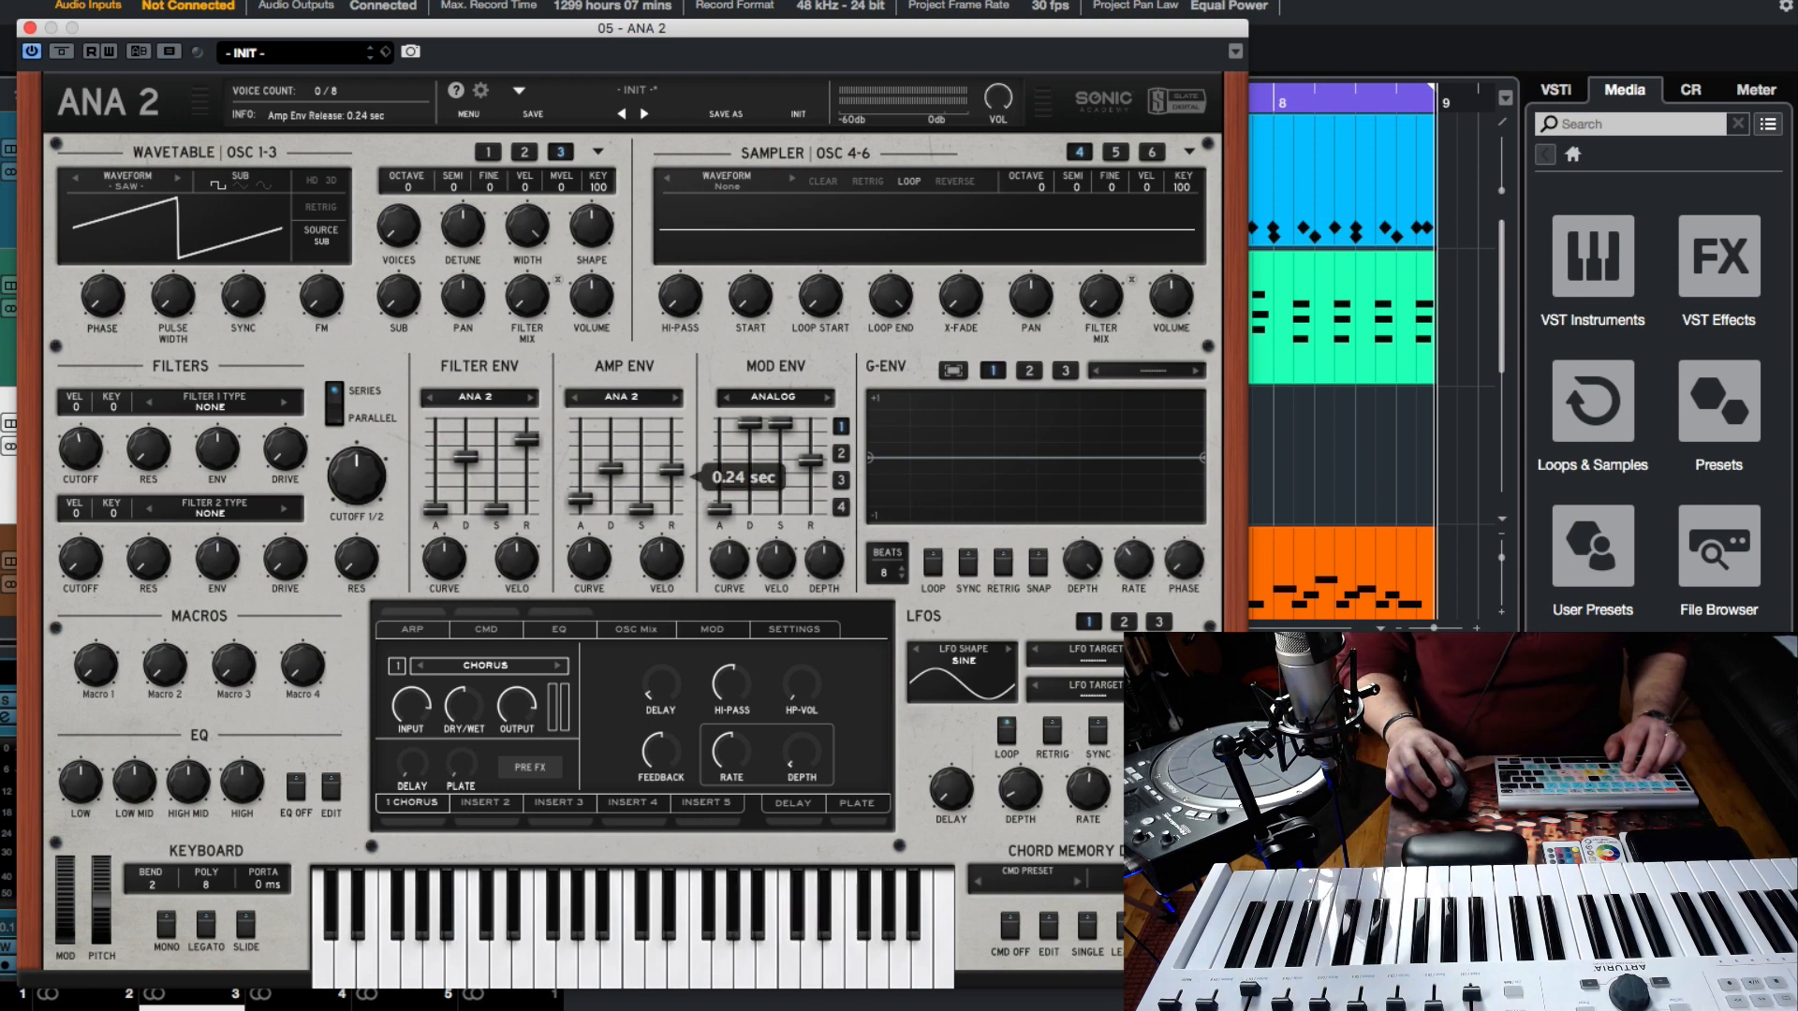
{"action": "left_click_drag", "start_coordinate": [609, 473], "coordinate": [581, 503]}
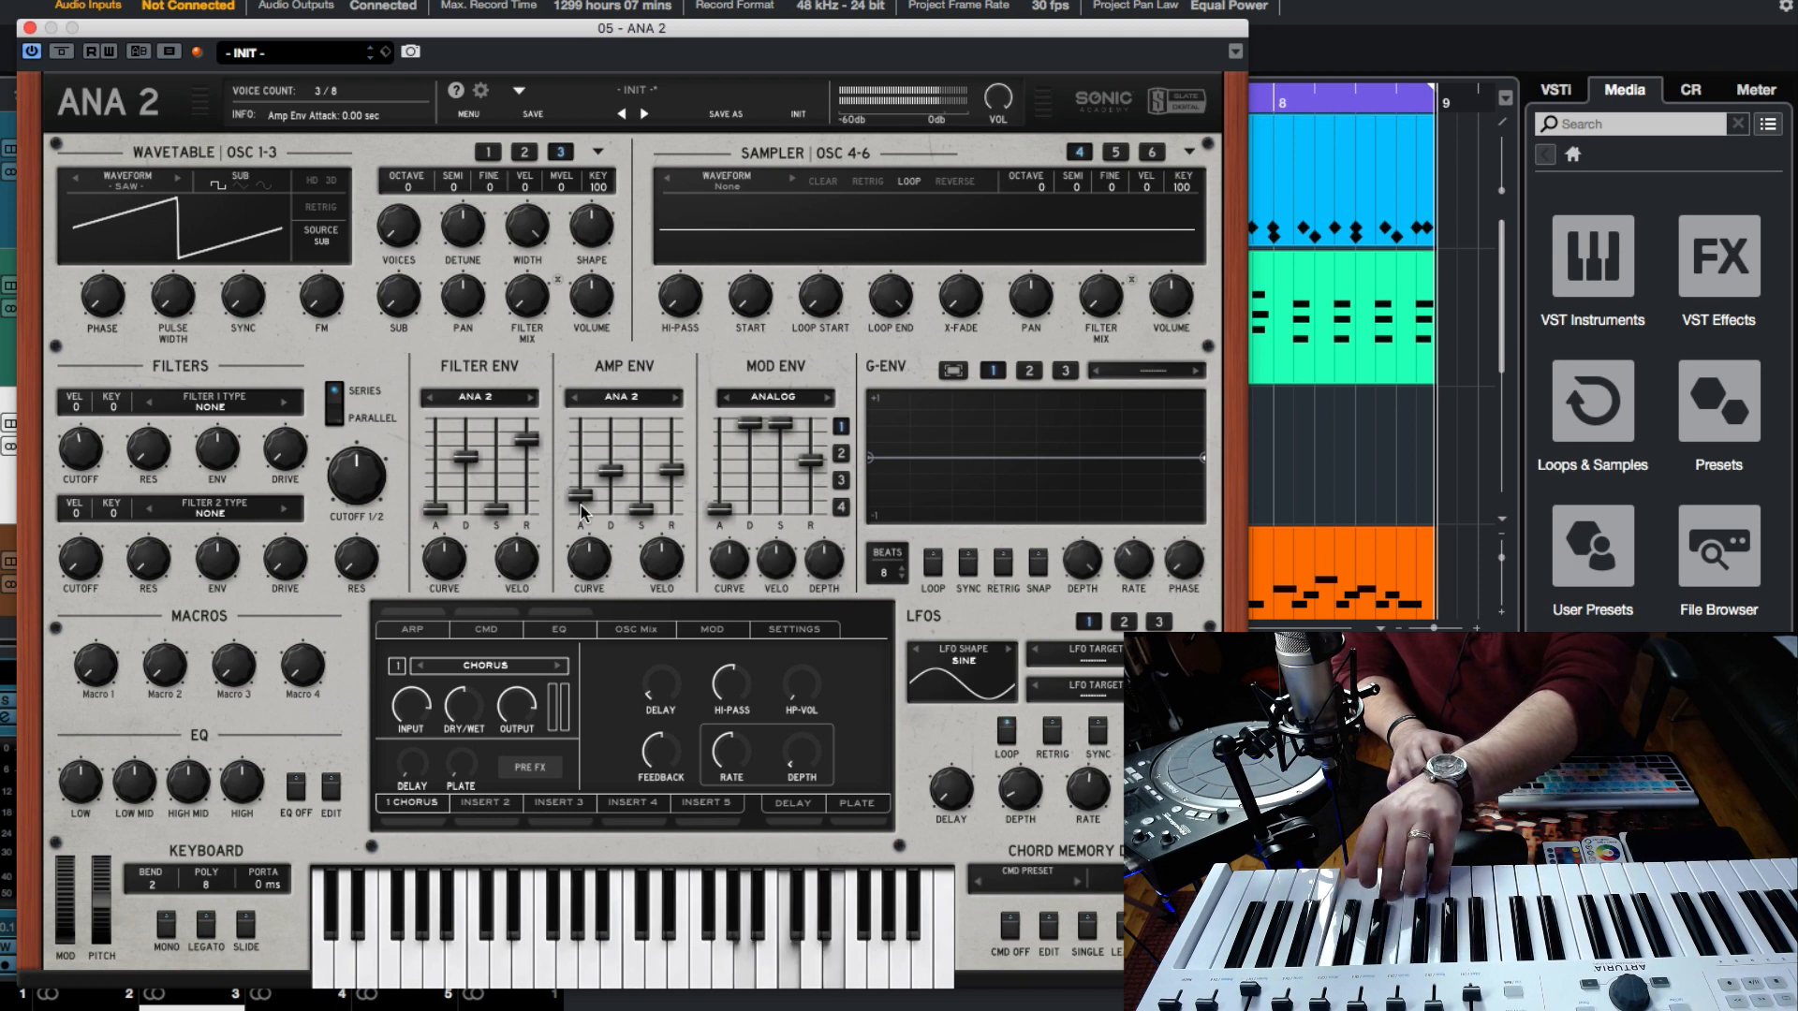
{"action": "left_click_drag", "start_coordinate": [580, 503], "coordinate": [642, 507]}
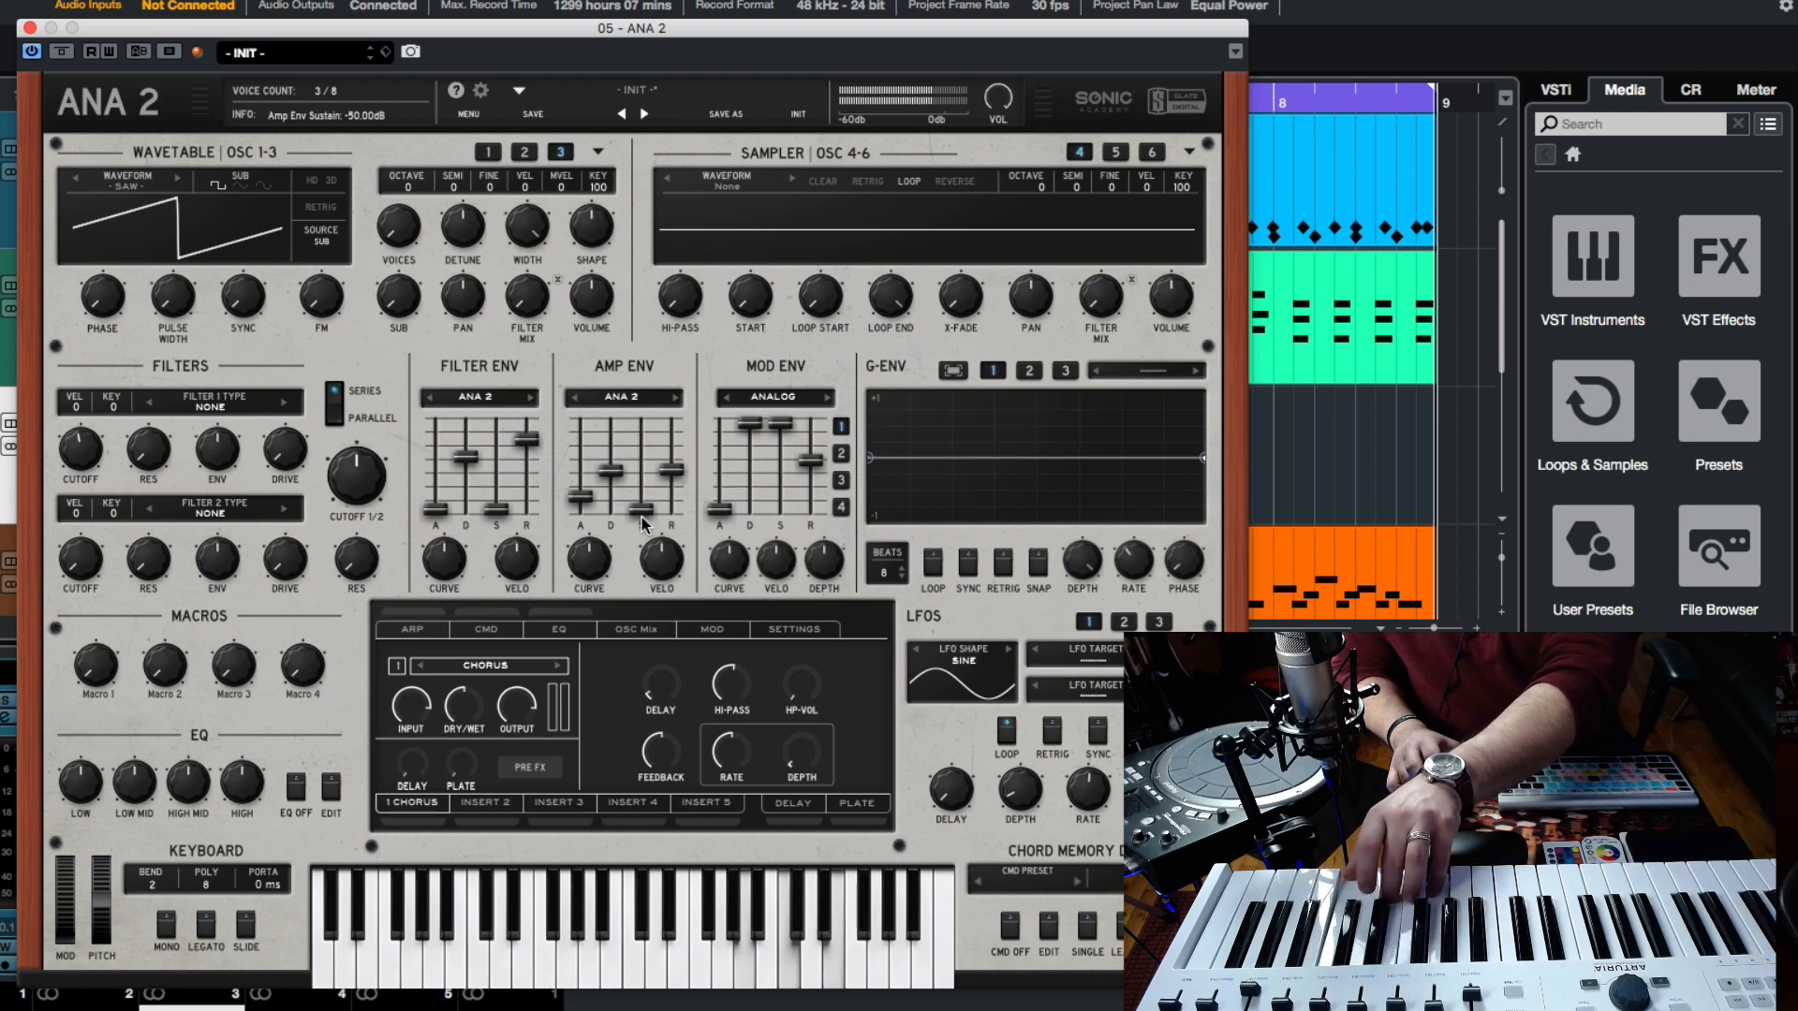
{"action": "left_click_drag", "start_coordinate": [642, 510], "coordinate": [644, 518]}
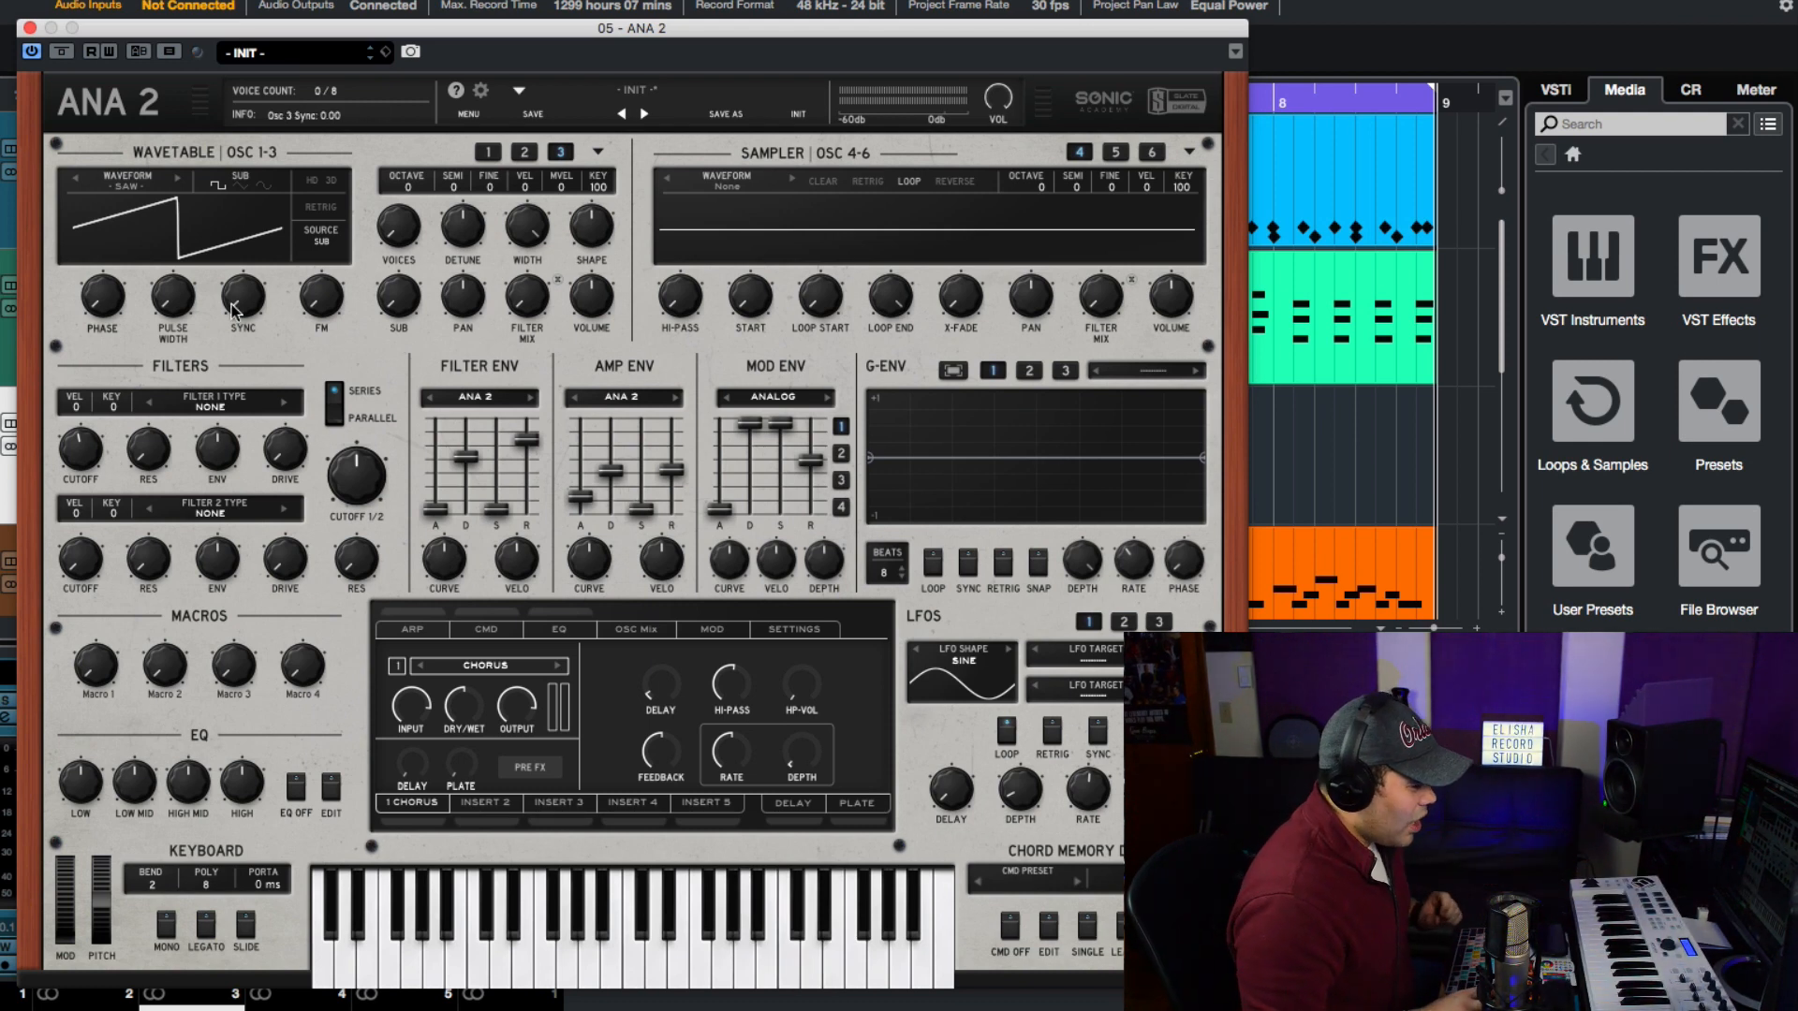
Search the waveform library for "sine" and load Sine PWM from 3D Slate Basics into oscillator 3.
{"action": "left_click", "coordinate": [121, 187]}
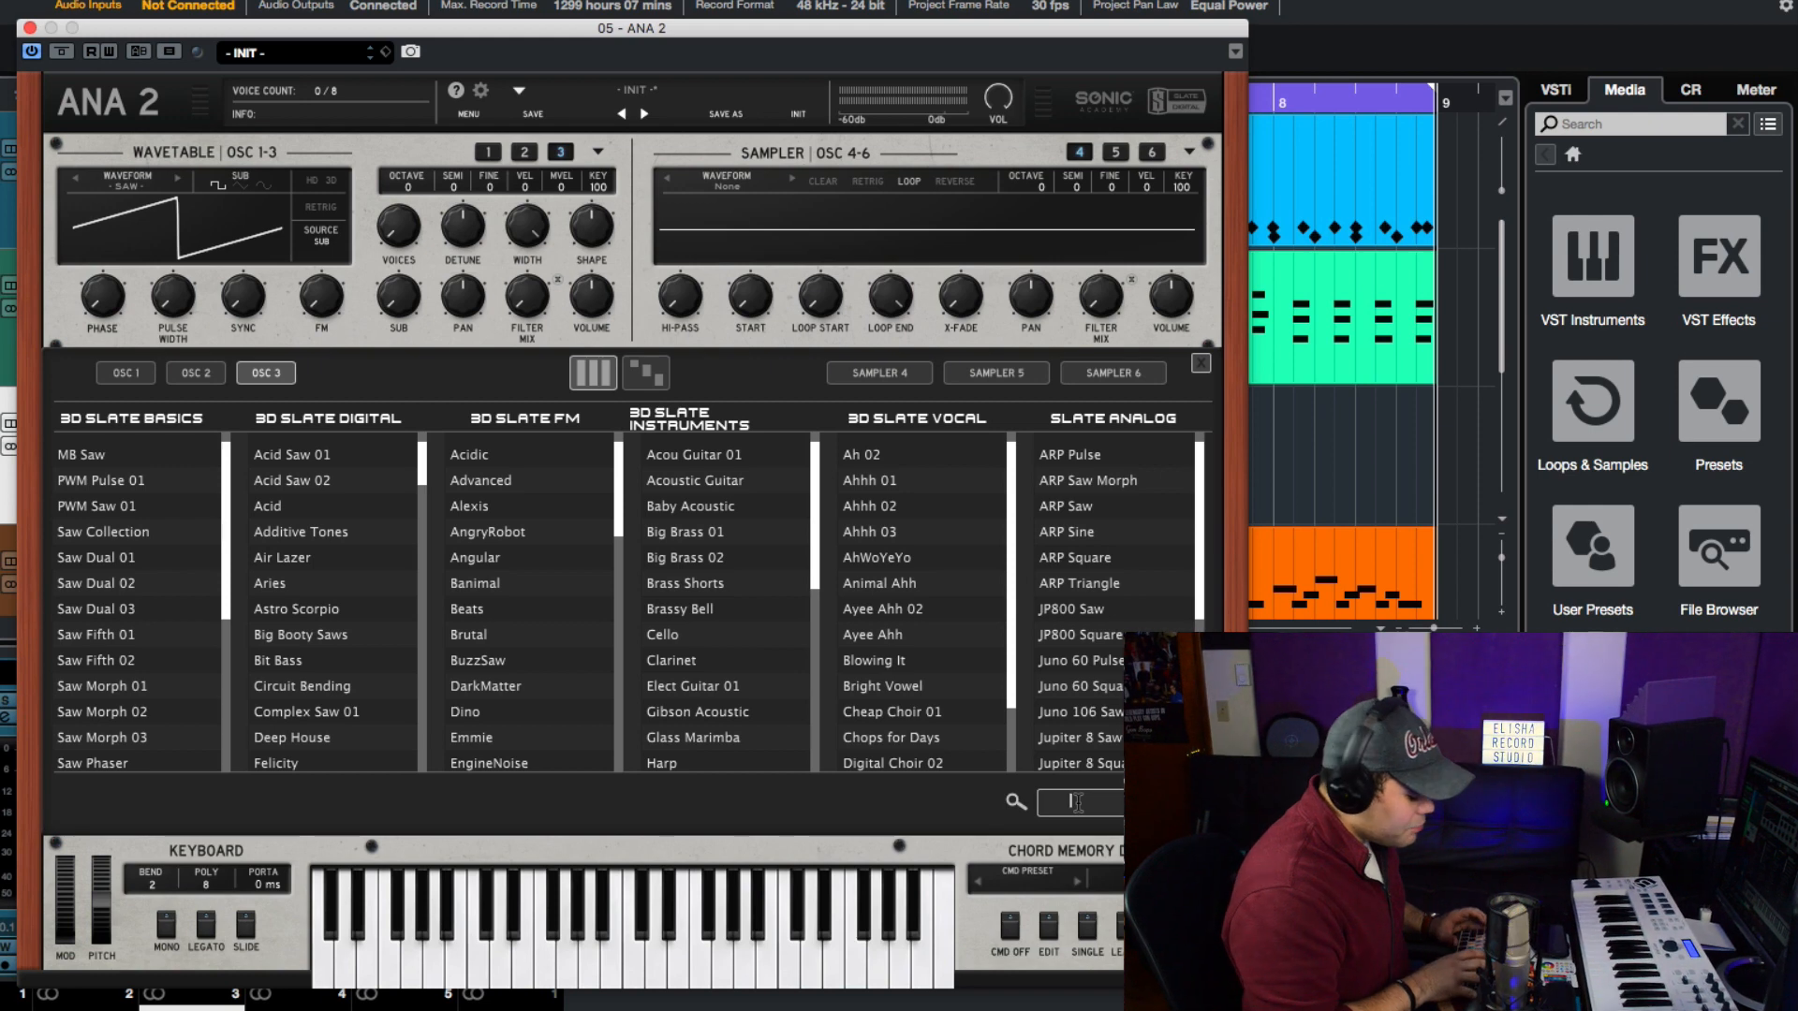
{"action": "type", "text": "sine"}
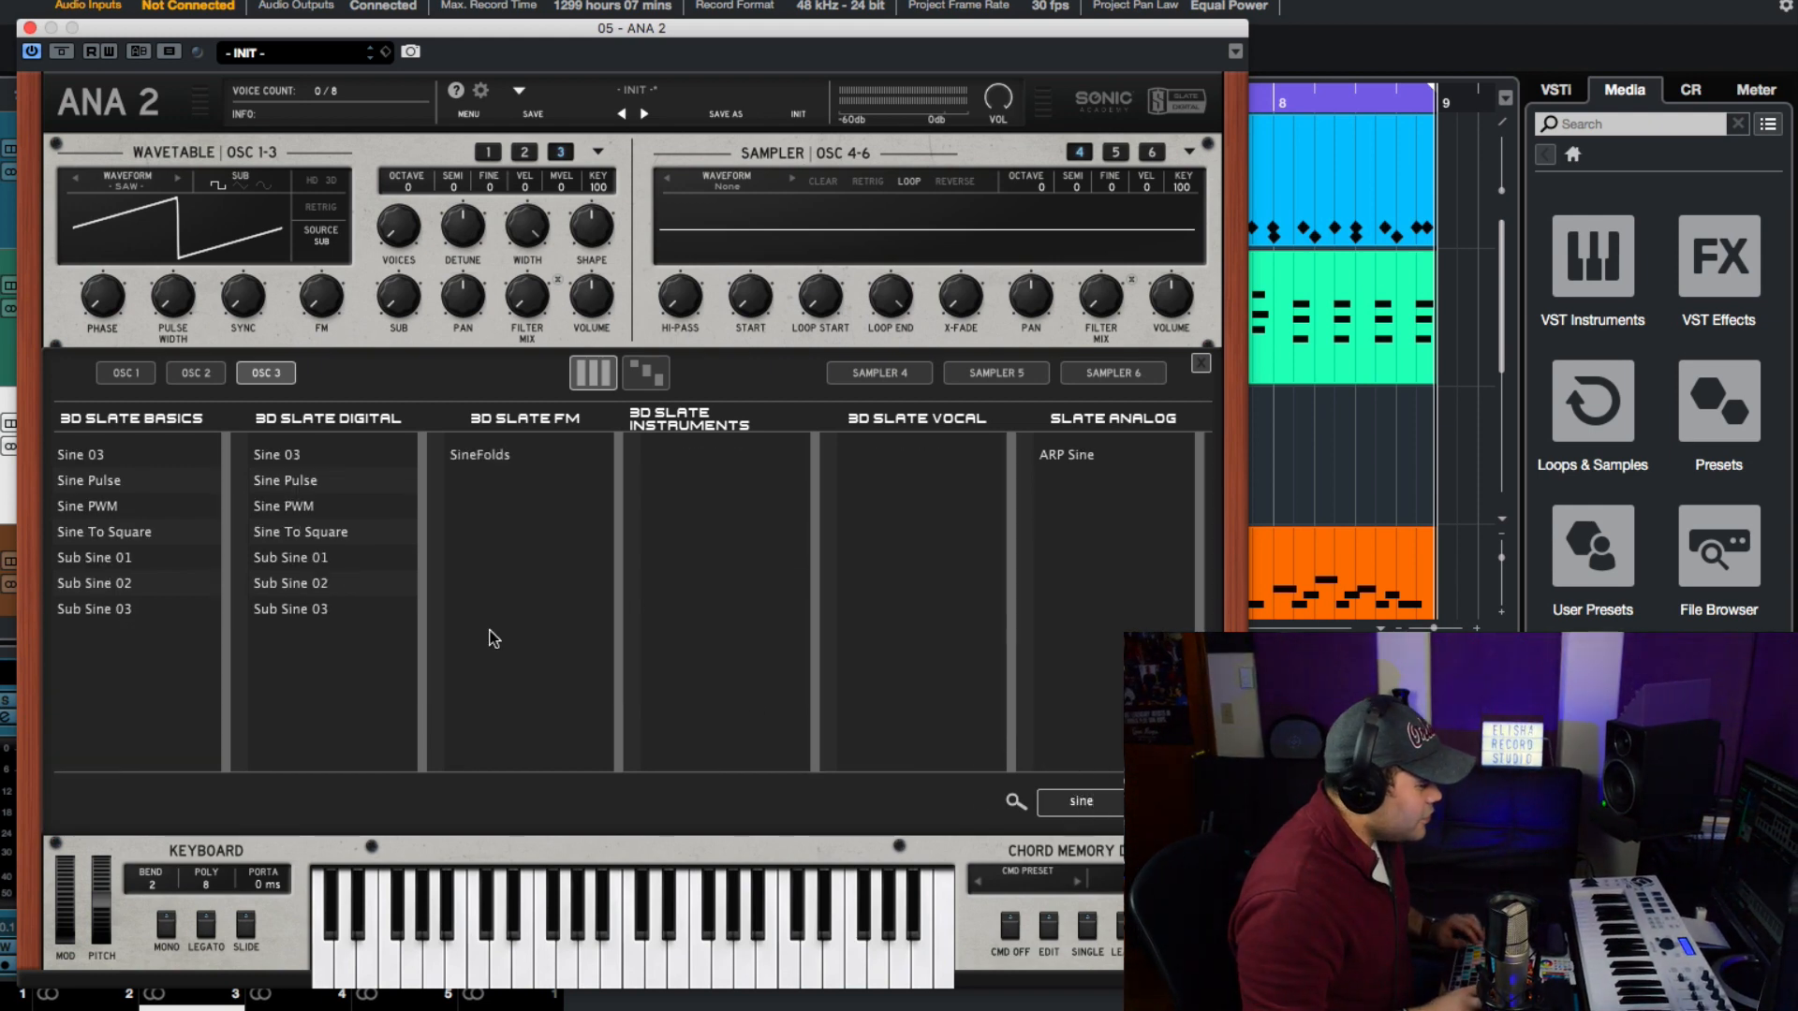
{"action": "left_click", "coordinate": [99, 507]}
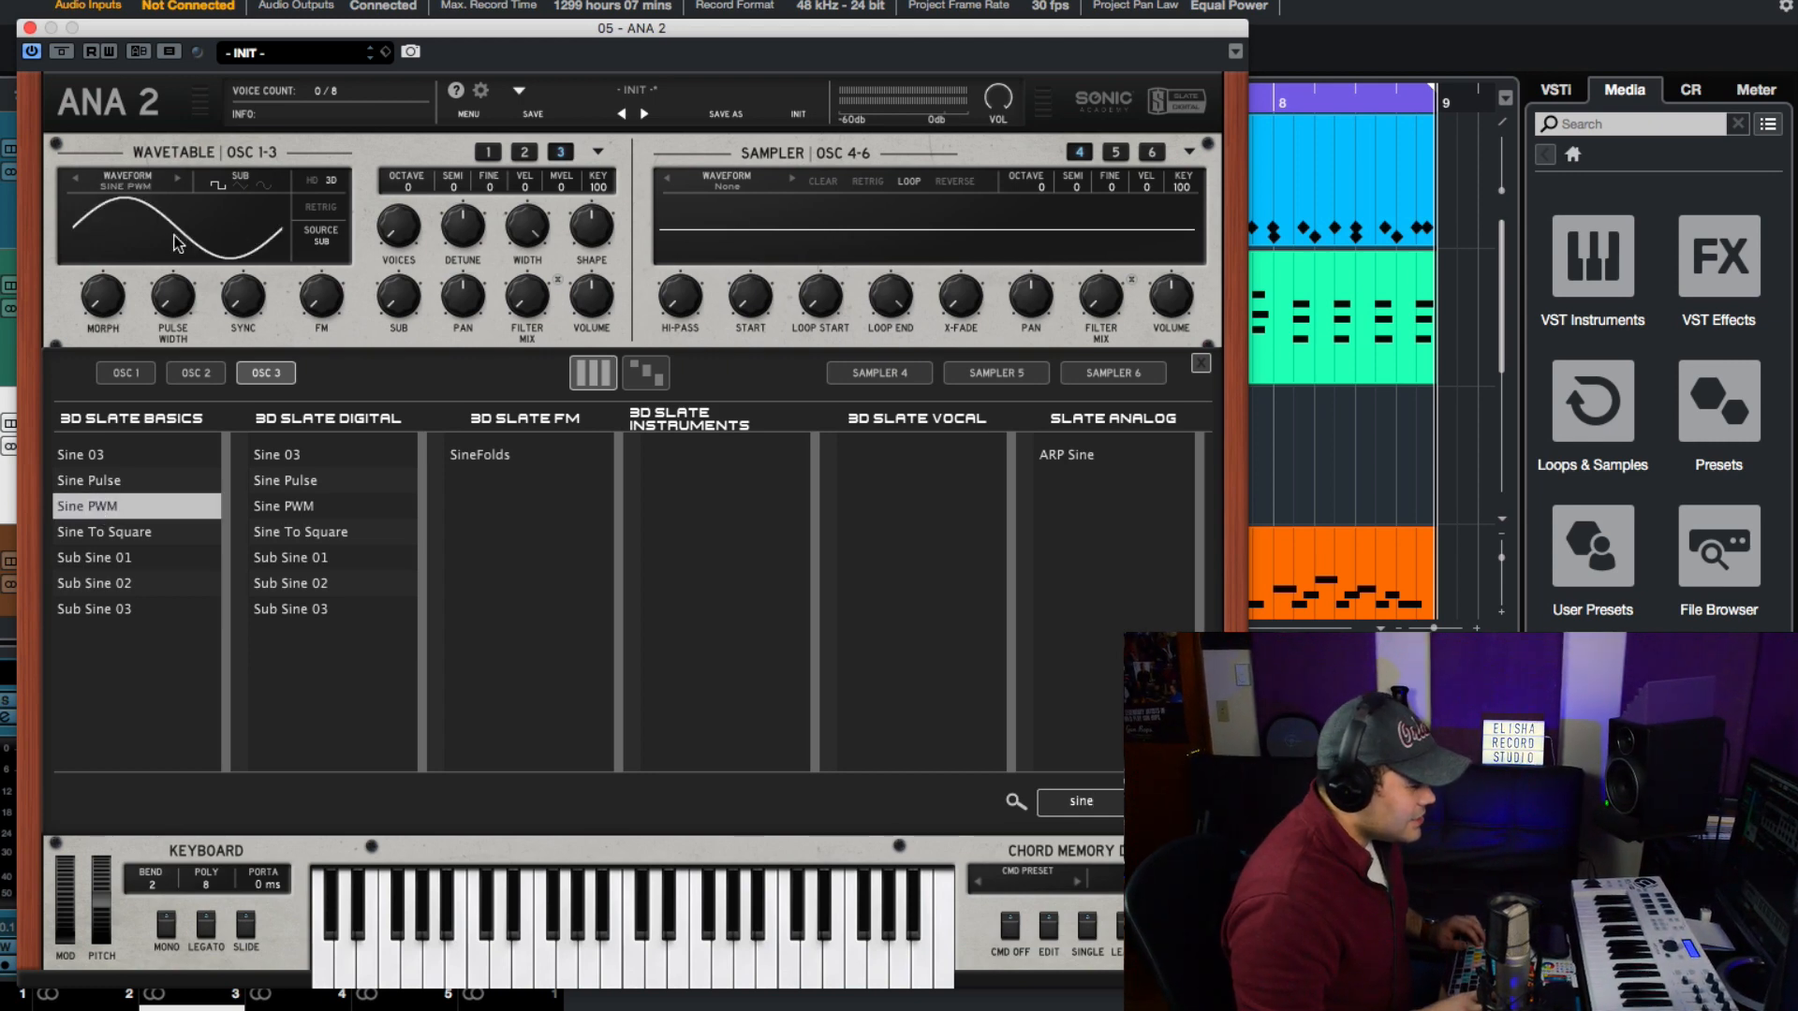
{"action": "left_click", "coordinate": [309, 255]}
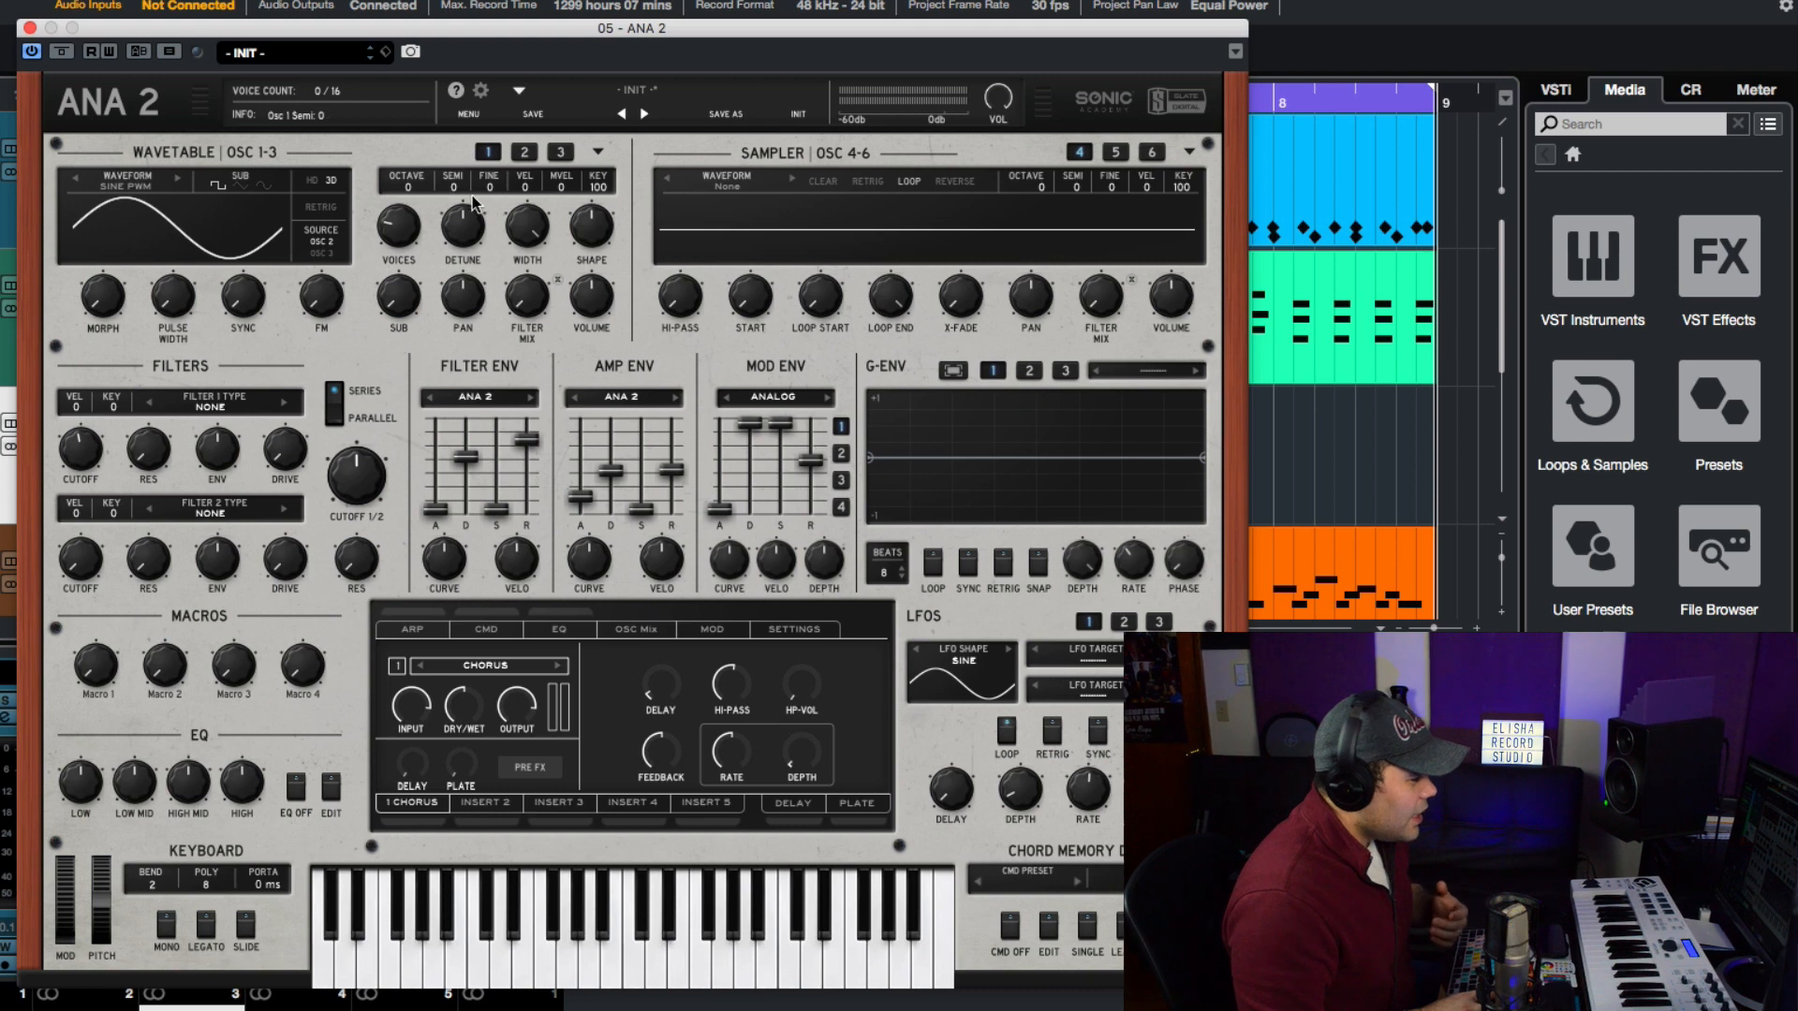
Try the SH101 Square 1 waveform on oscillator 2, and replace it with ARP Sine from Slate Analog.
{"action": "left_click", "coordinate": [522, 153]}
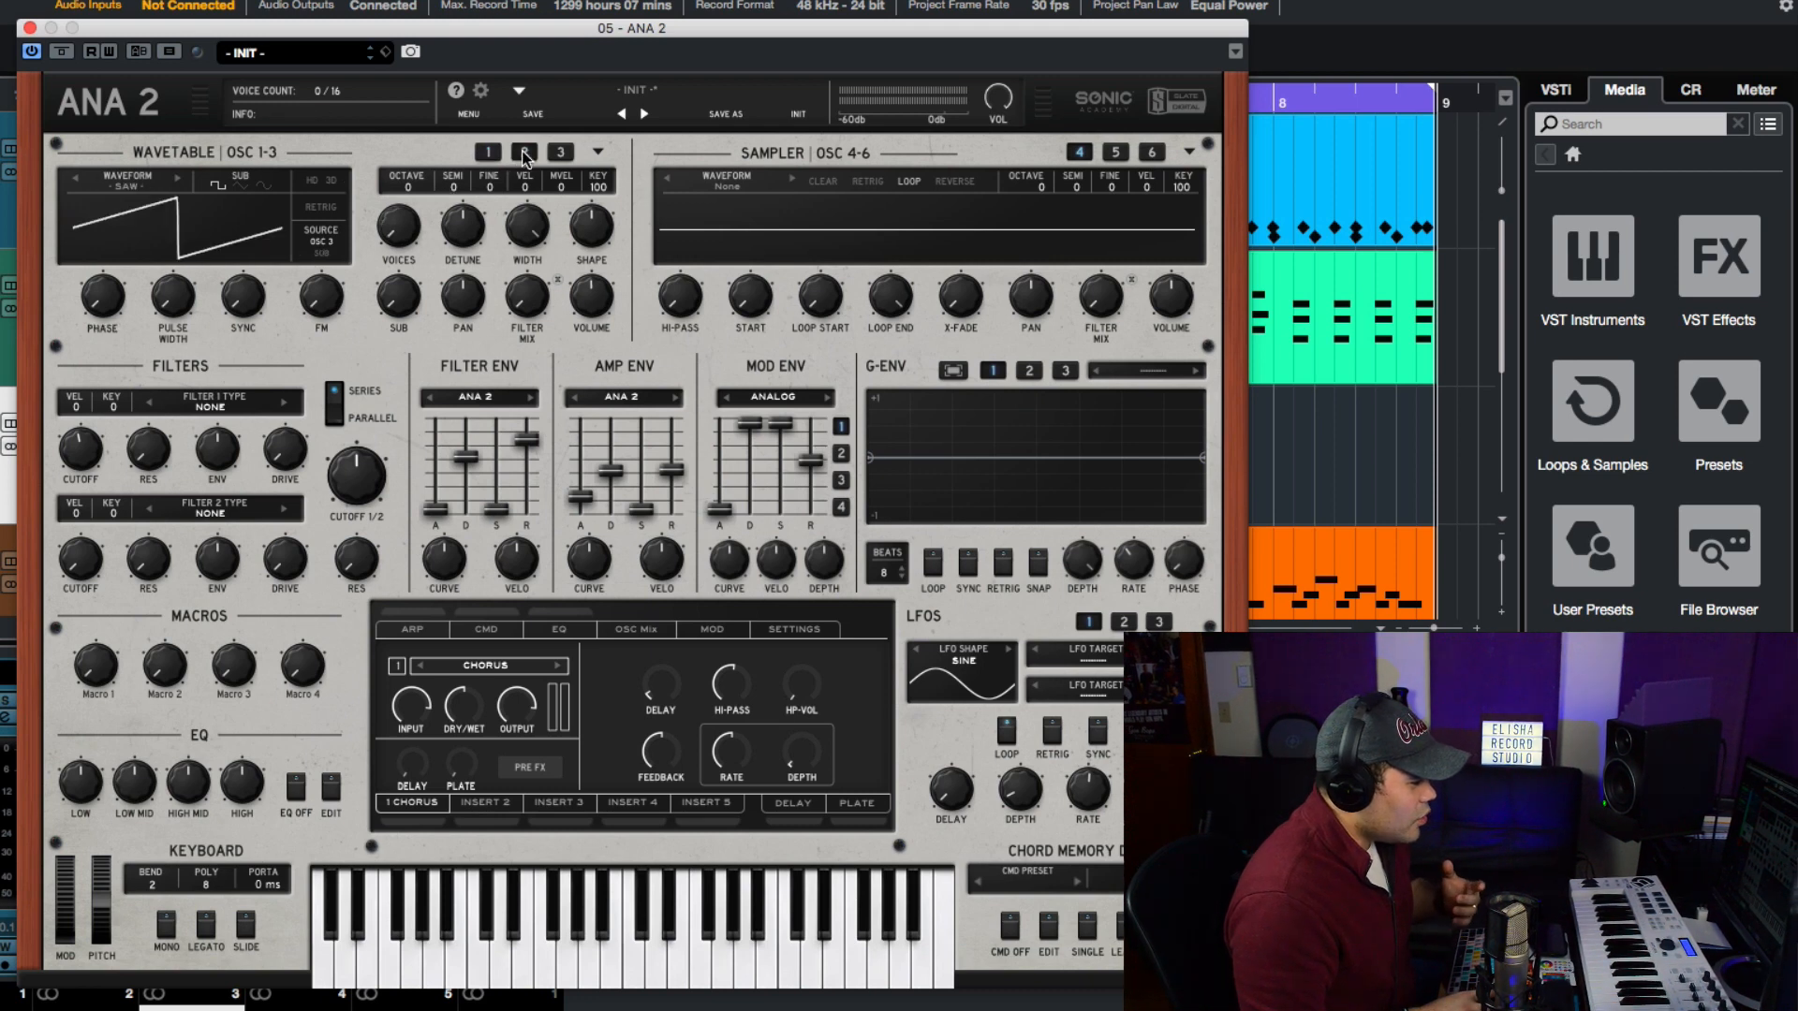
{"action": "left_click", "coordinate": [131, 188]}
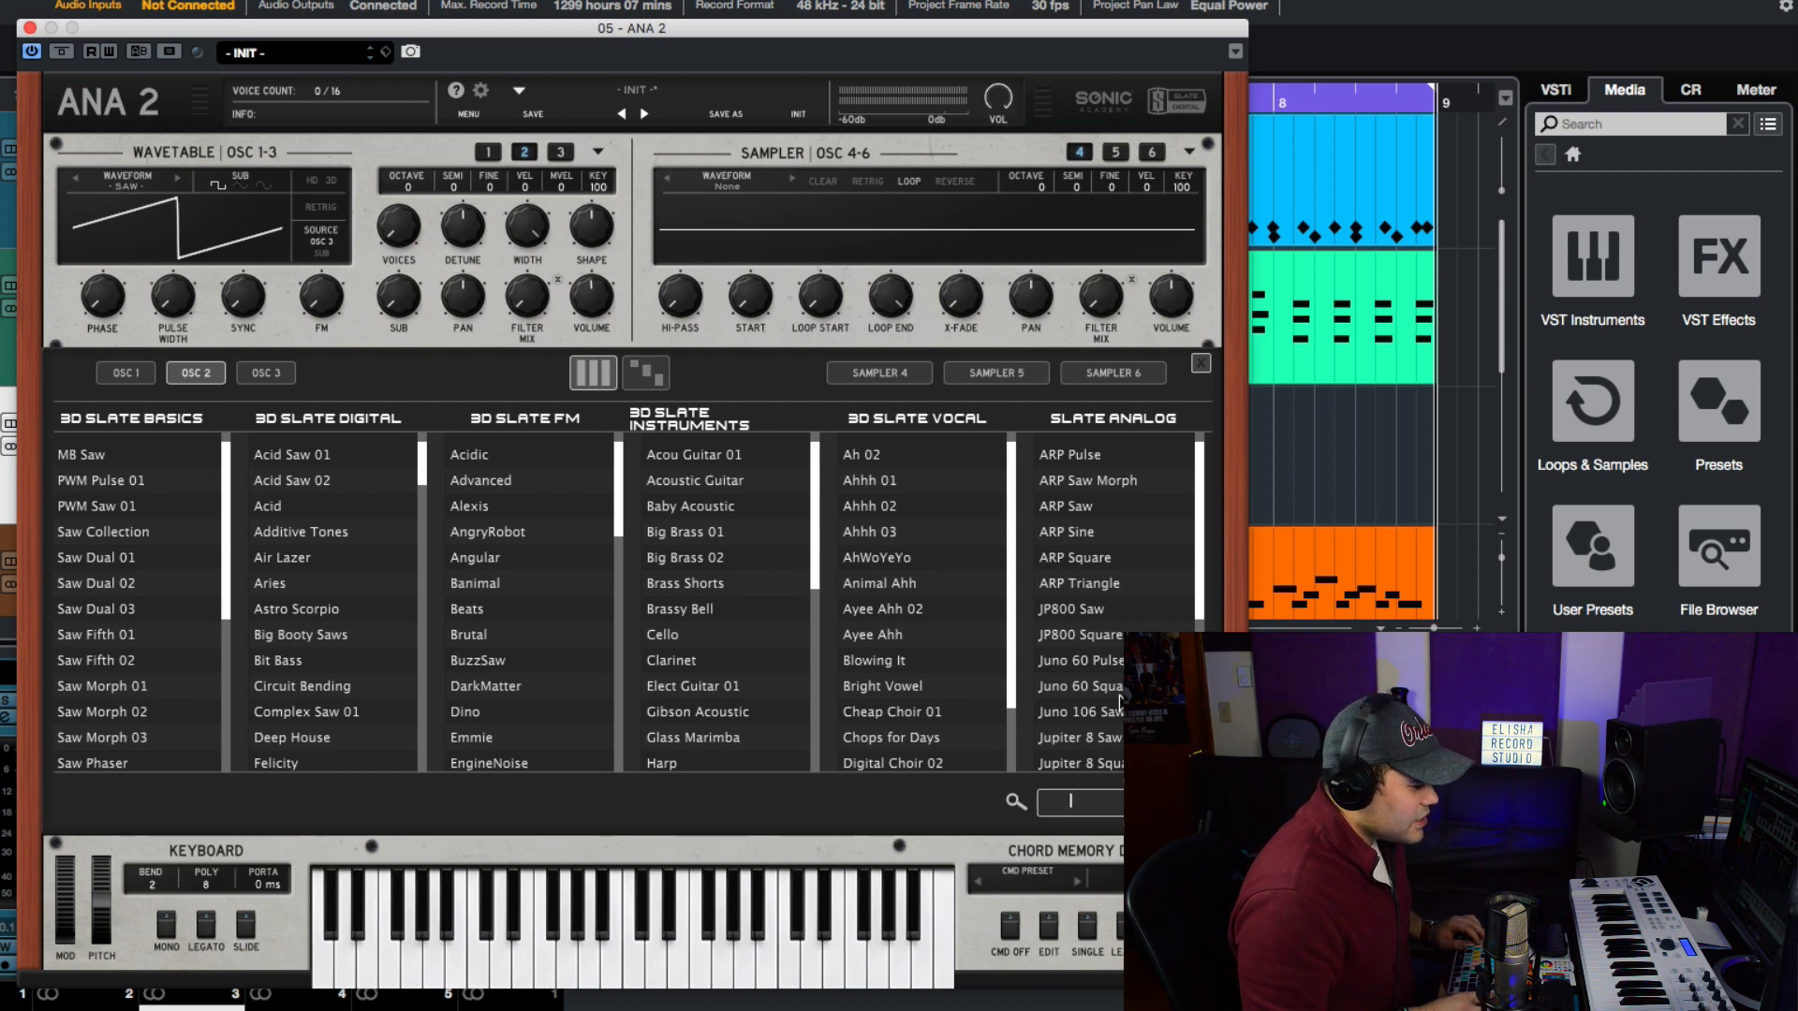
{"action": "scroll", "coordinate": [1121, 700], "scroll_direction": "down", "scroll_amount": 5}
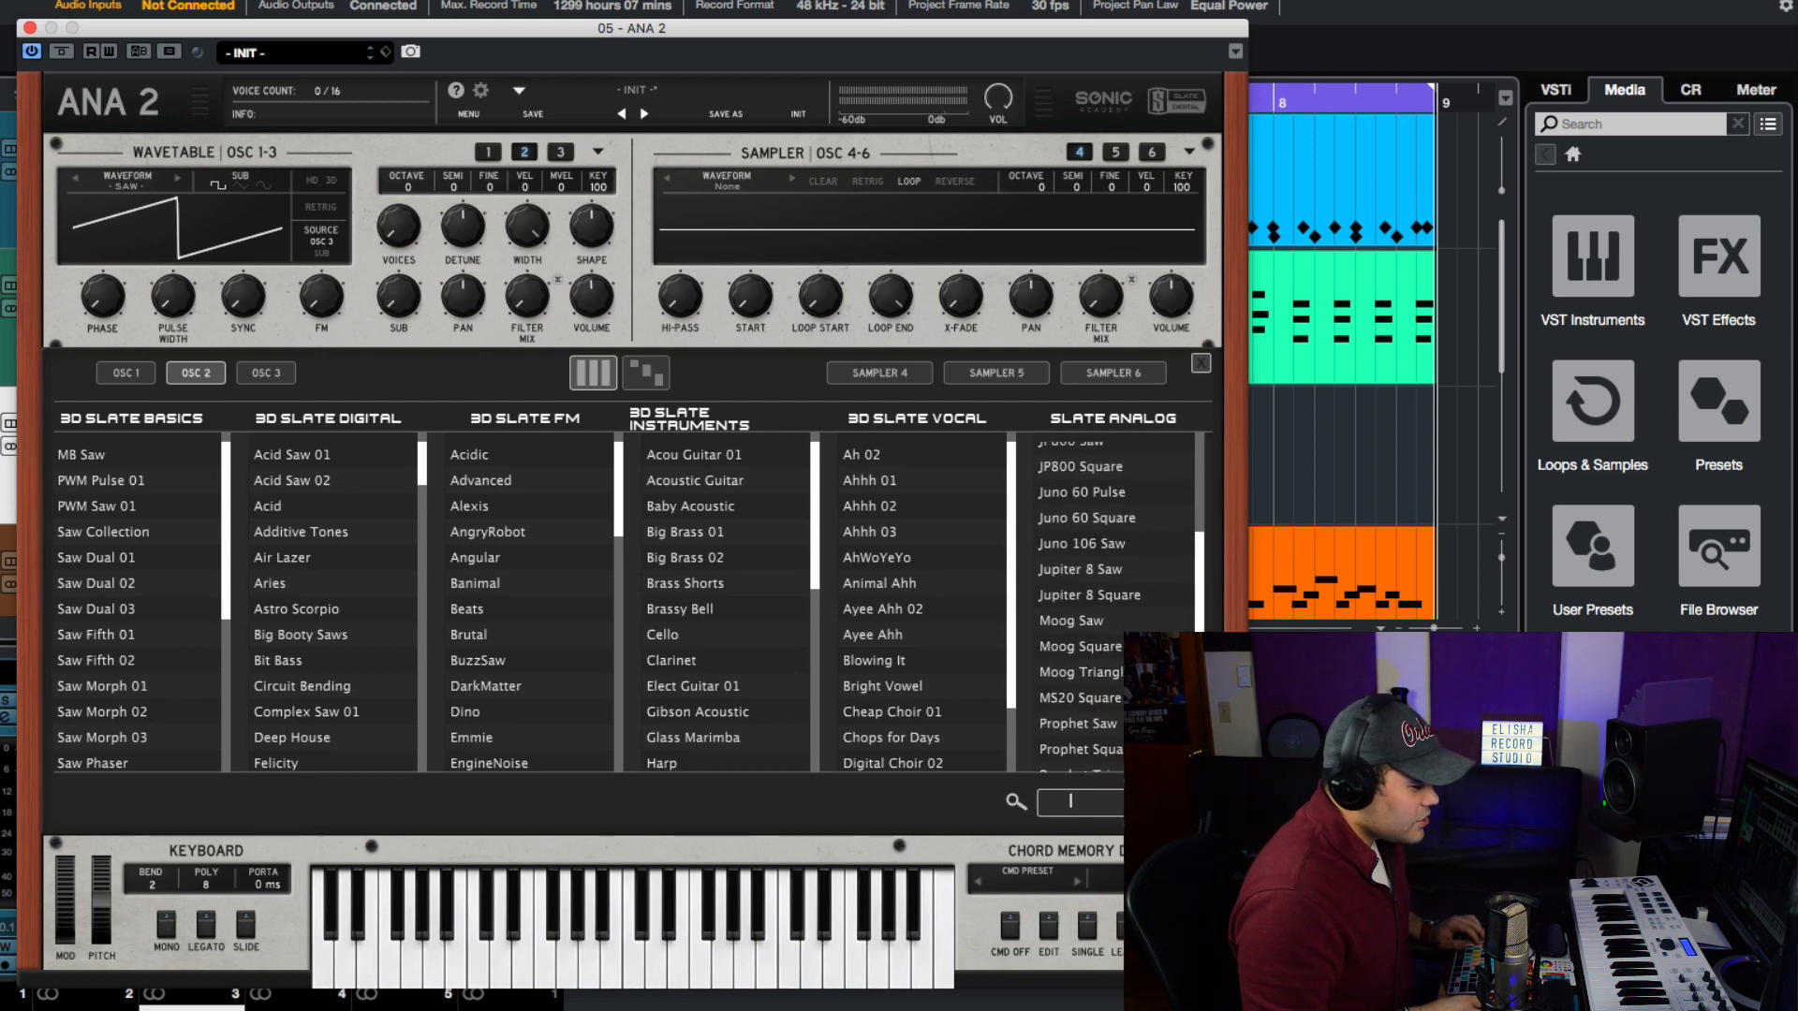
{"action": "scroll", "coordinate": [1114, 608], "scroll_direction": "down", "scroll_amount": 3}
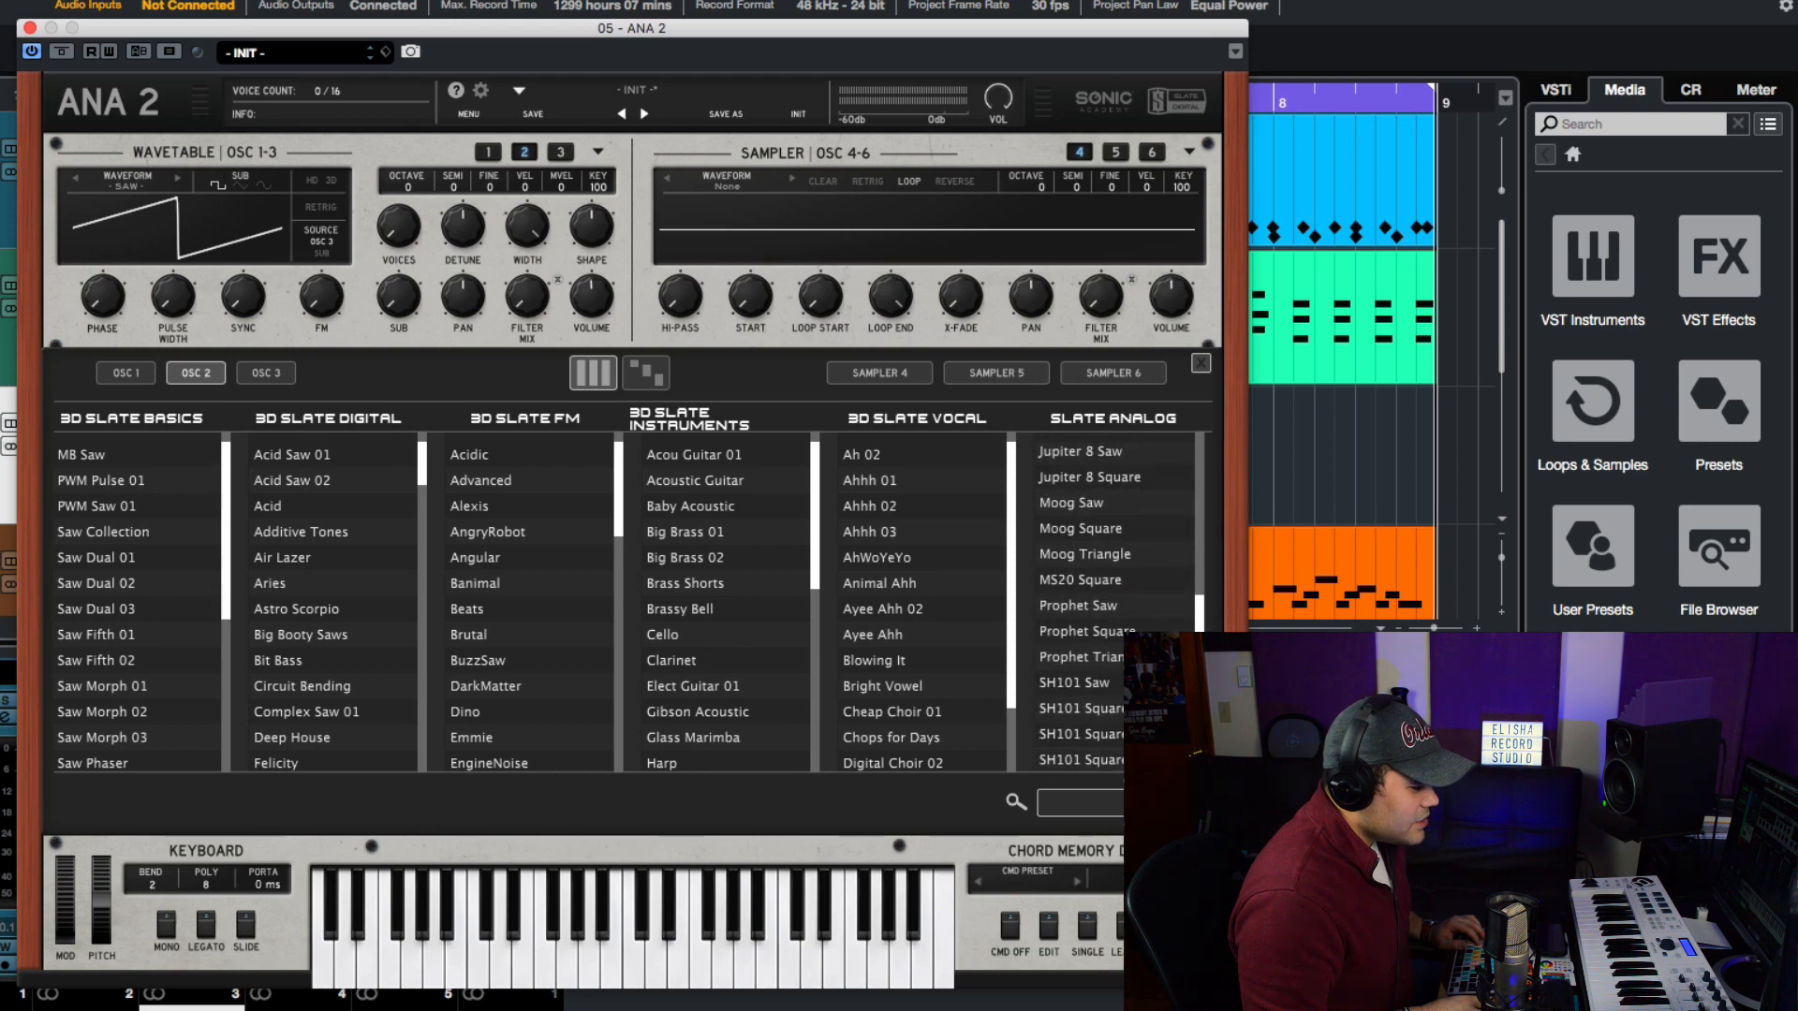
{"action": "left_click", "coordinate": [1116, 716]}
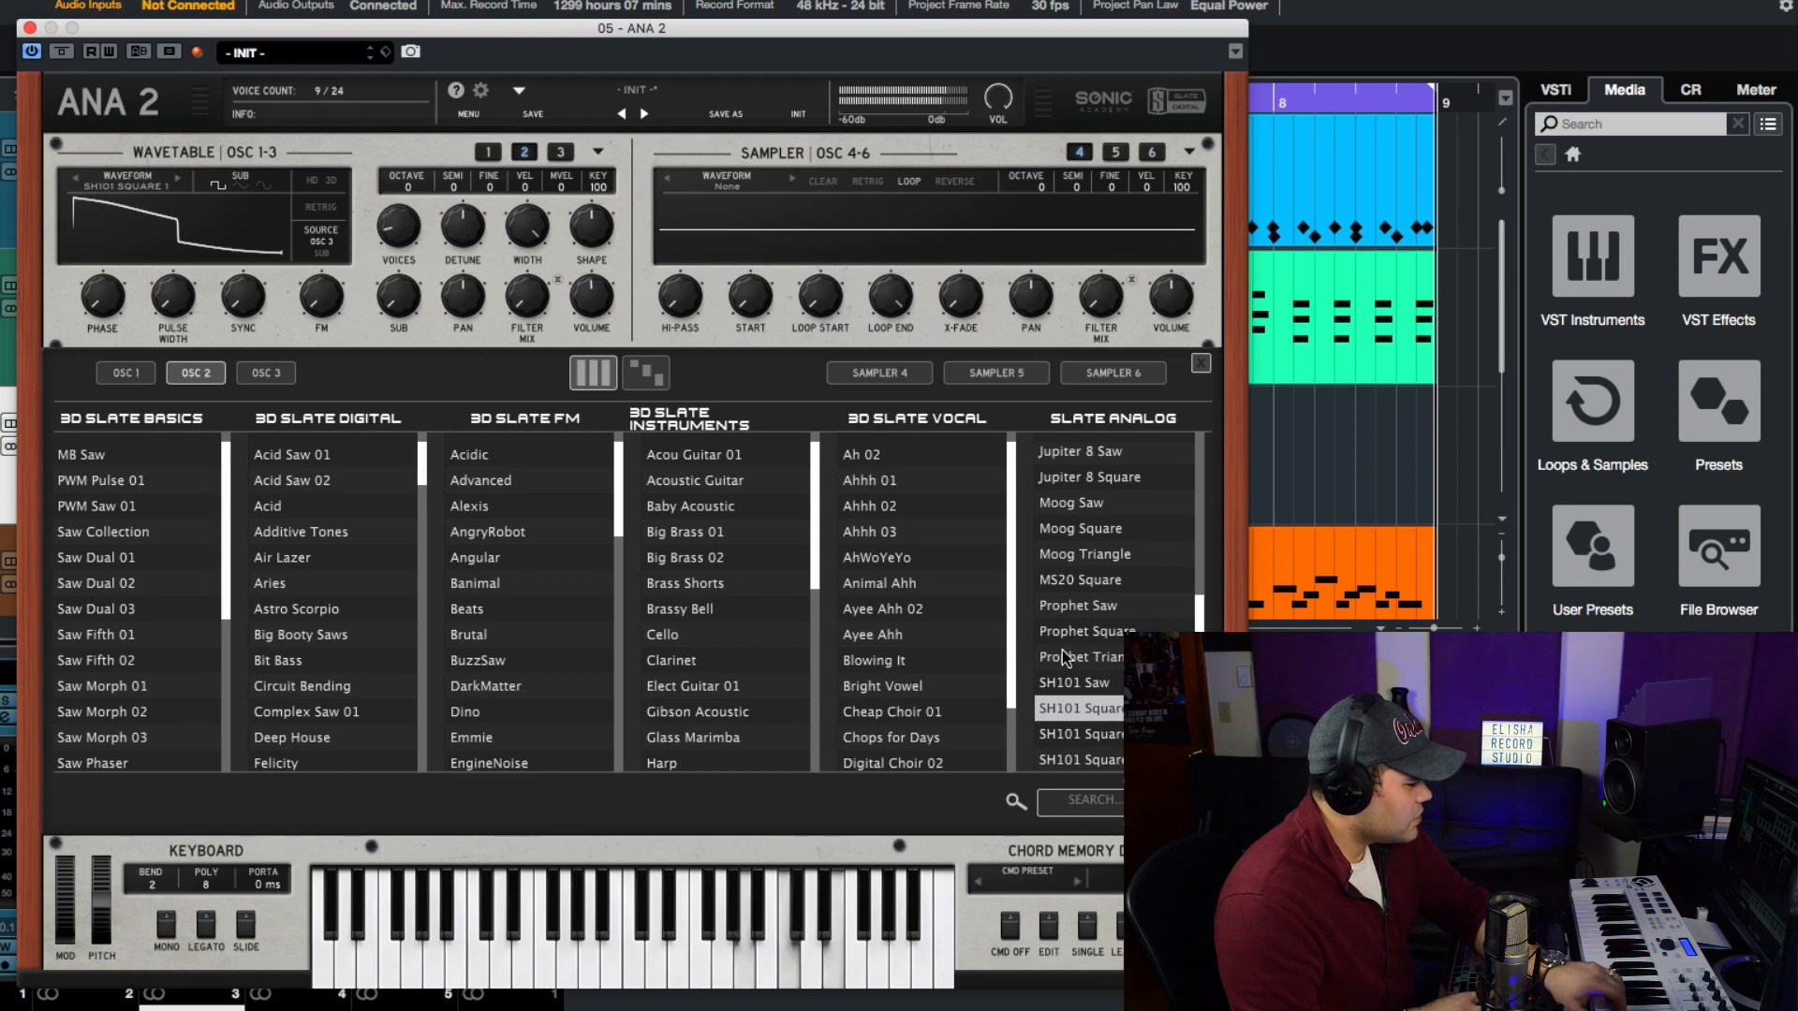
{"action": "scroll", "coordinate": [1106, 653], "scroll_direction": "up", "scroll_amount": 5}
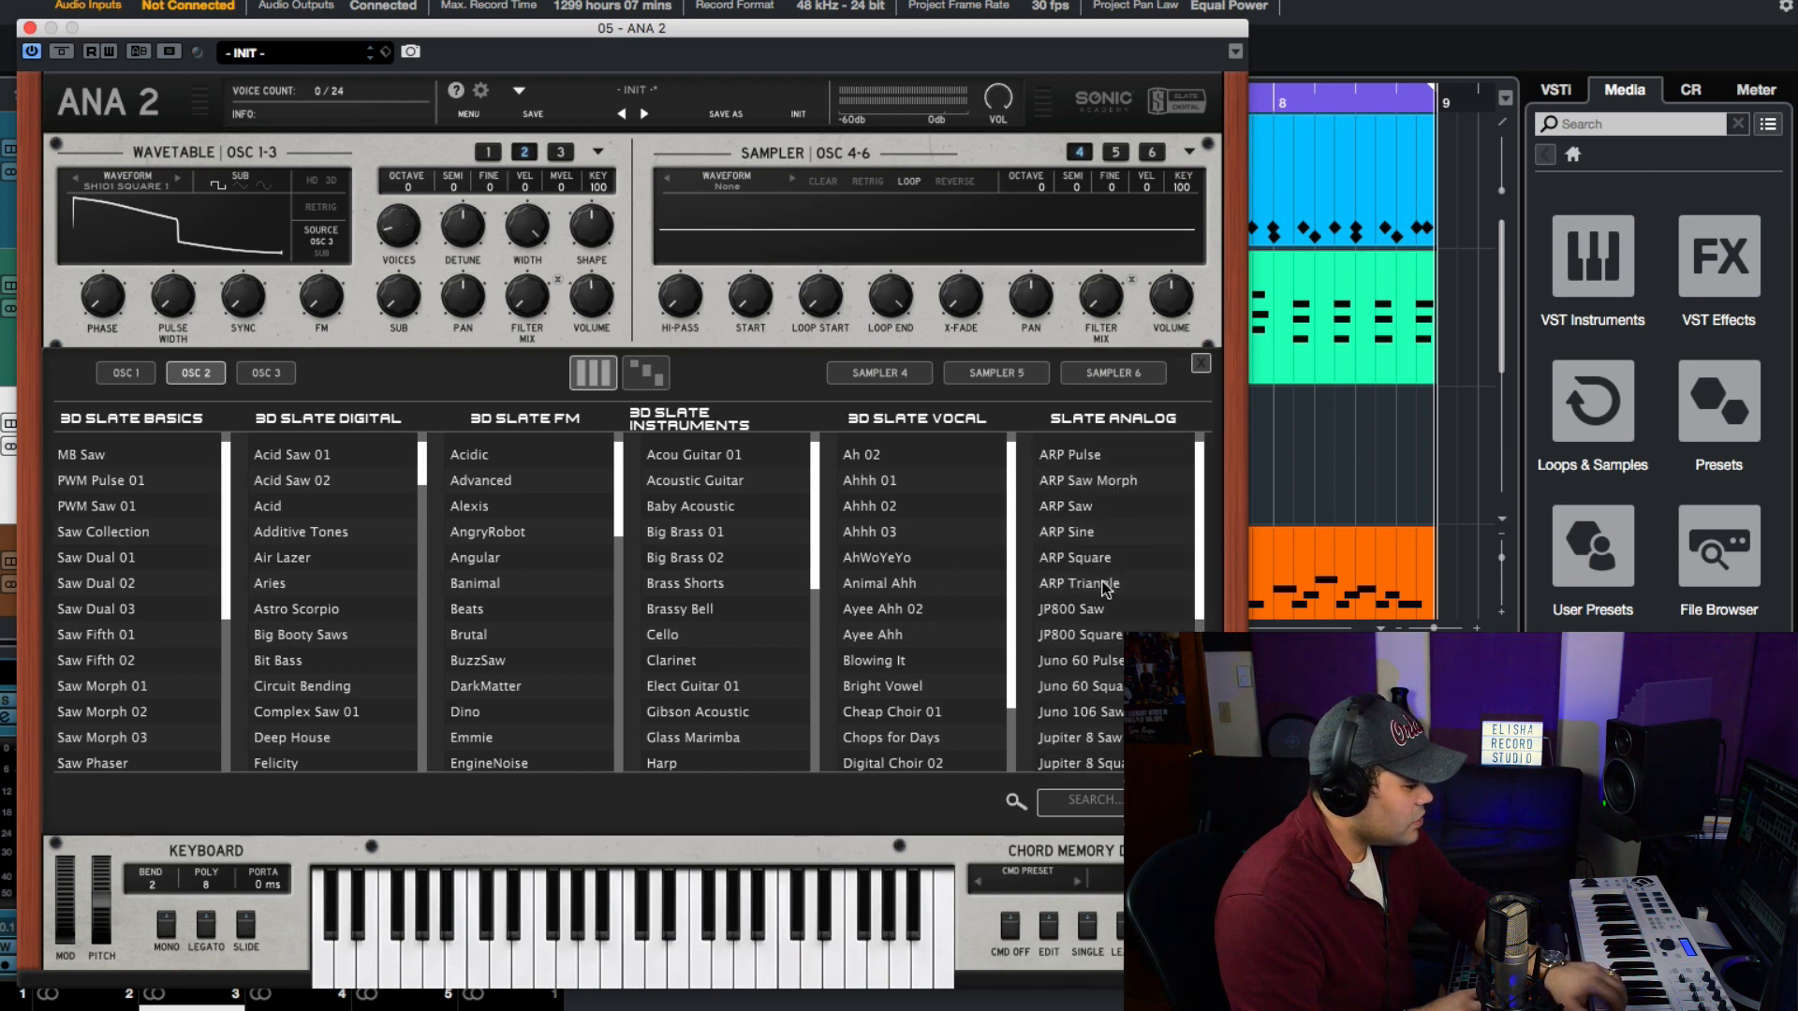
{"action": "left_click", "coordinate": [1071, 535]}
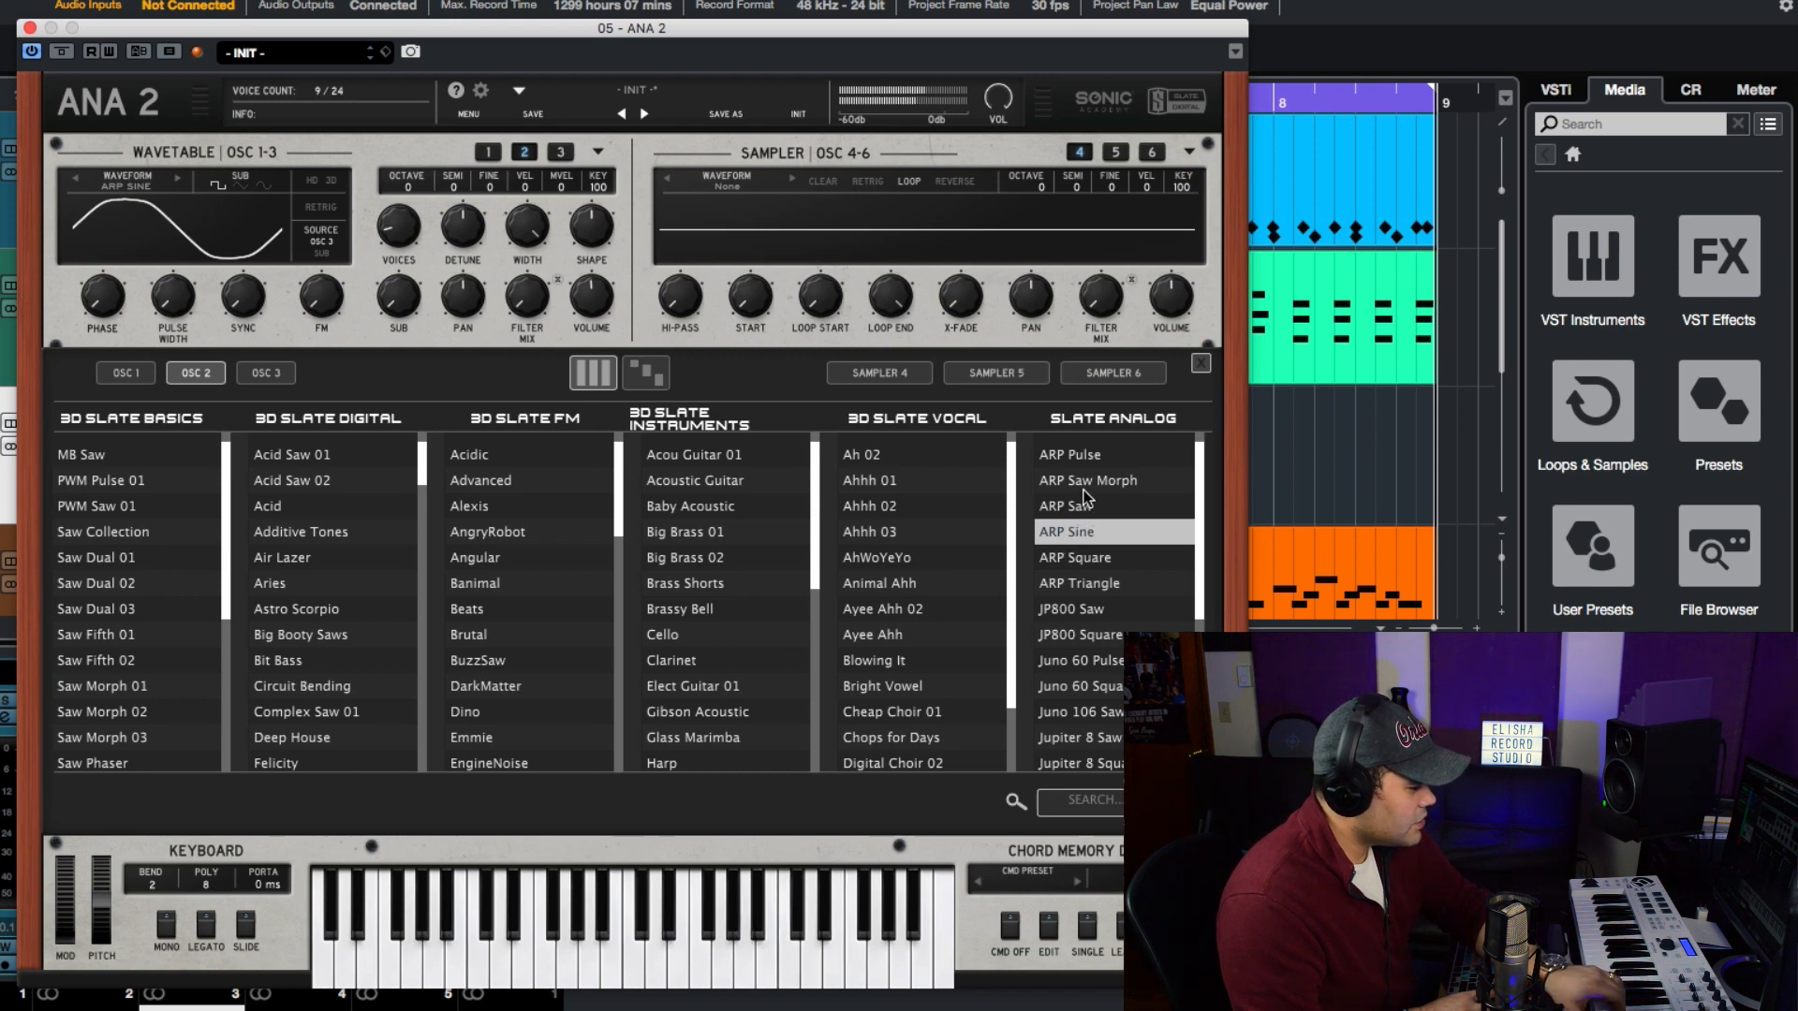
Compare other Slate Analog ARP waveforms on oscillator 2, keep ARP Sine, and close the waveform library.
{"action": "left_click", "coordinate": [1083, 483]}
{"action": "left_click", "coordinate": [1081, 539]}
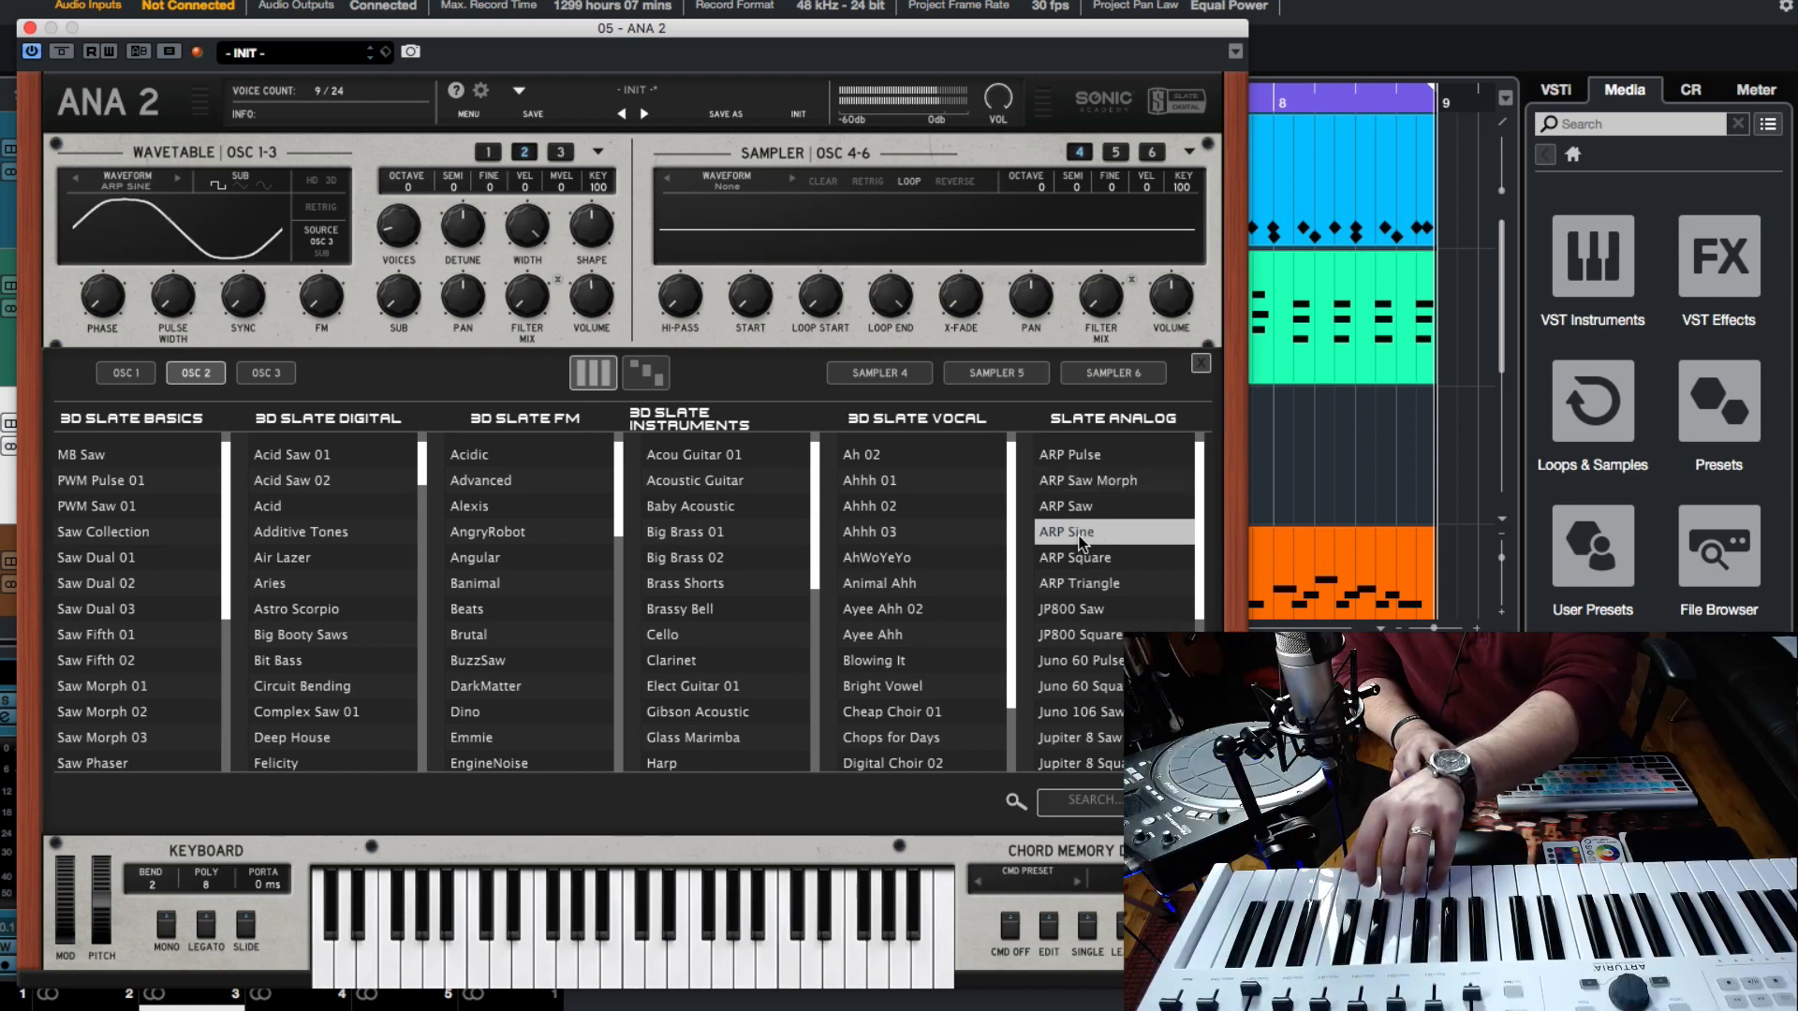
{"action": "left_click", "coordinate": [1072, 455]}
{"action": "left_click", "coordinate": [1072, 532]}
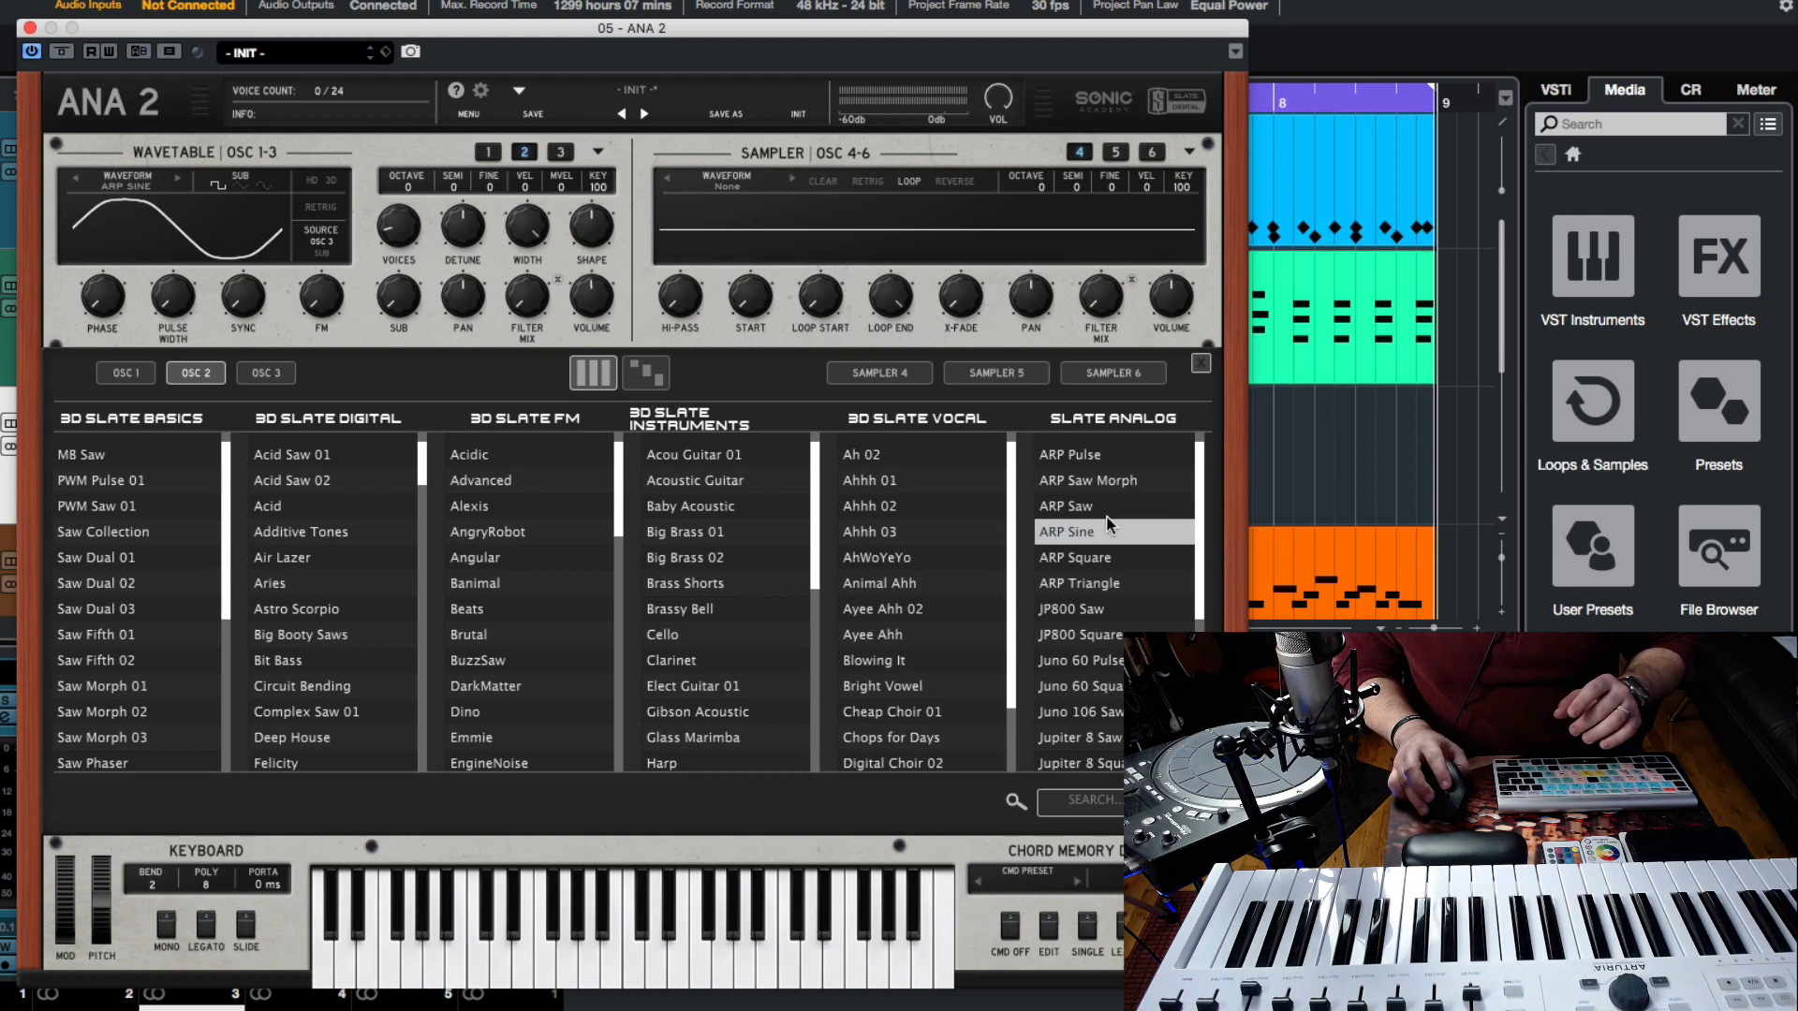
{"action": "left_click", "coordinate": [1200, 363]}
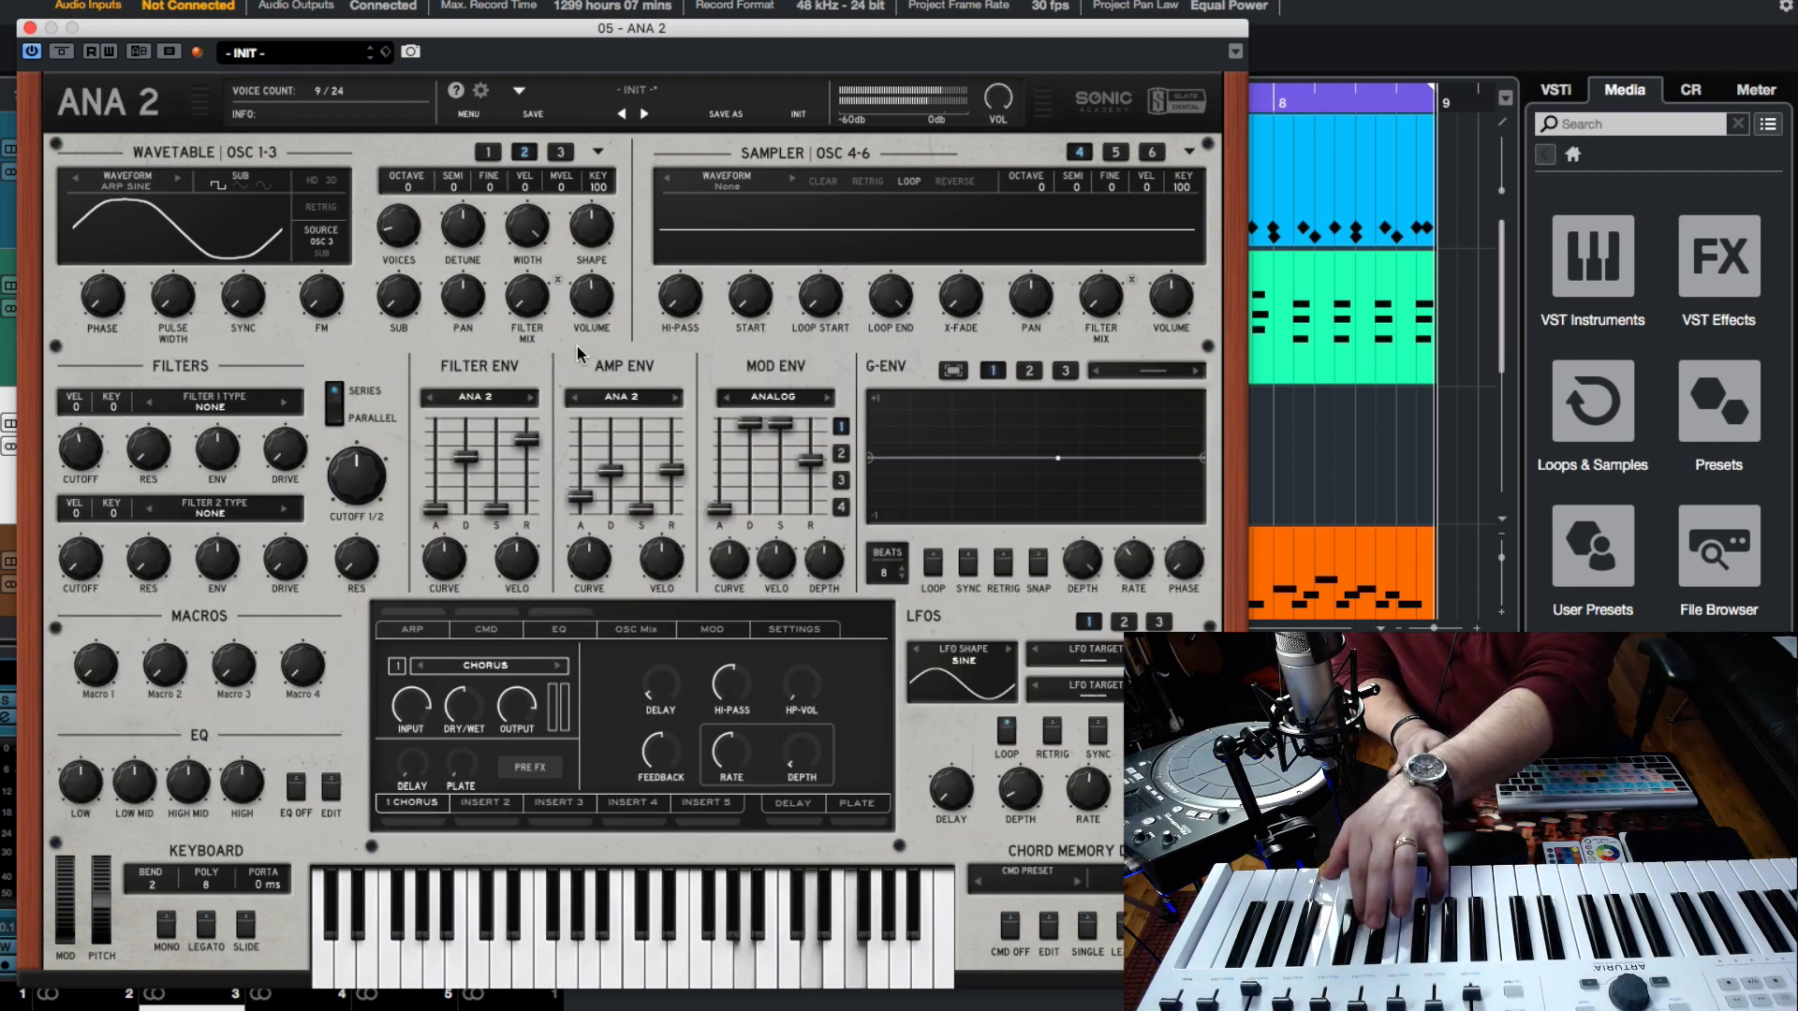
Try 2 unison voices on oscillator 2, and return it to 1 voice.
{"action": "left_click_drag", "start_coordinate": [391, 225], "coordinate": [392, 214]}
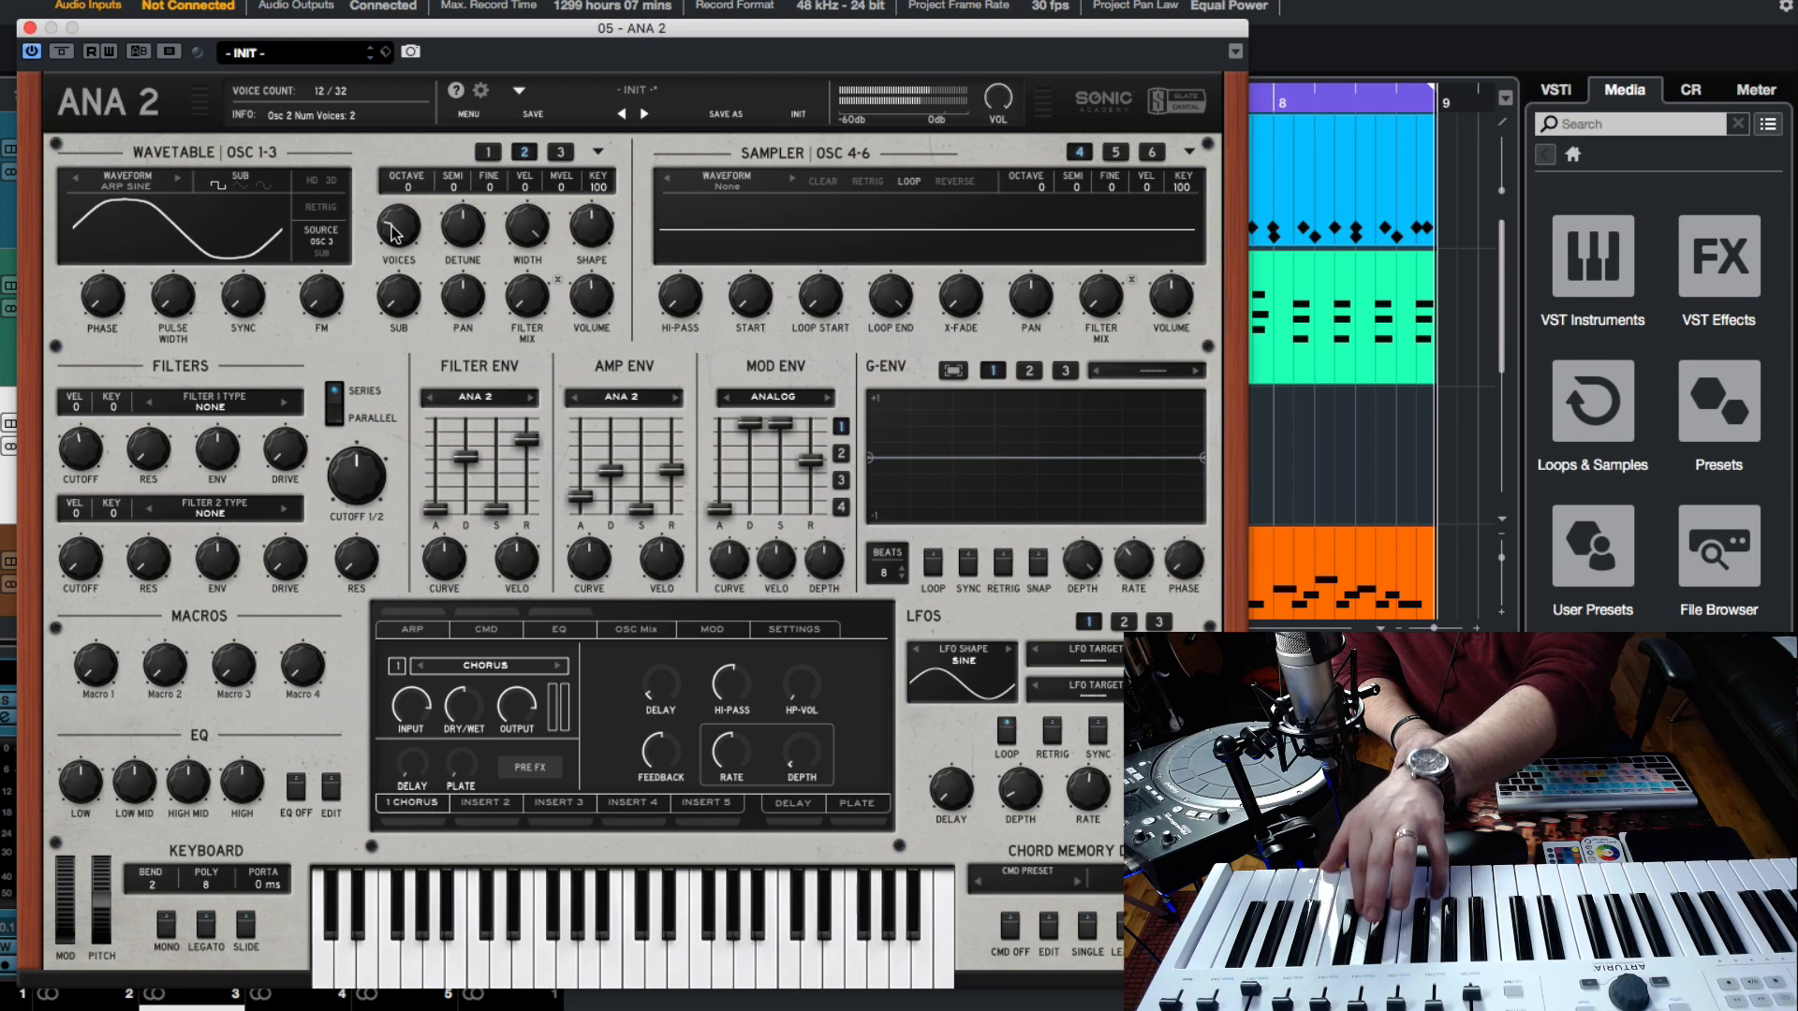
{"action": "left_click_drag", "start_coordinate": [394, 234], "coordinate": [403, 239]}
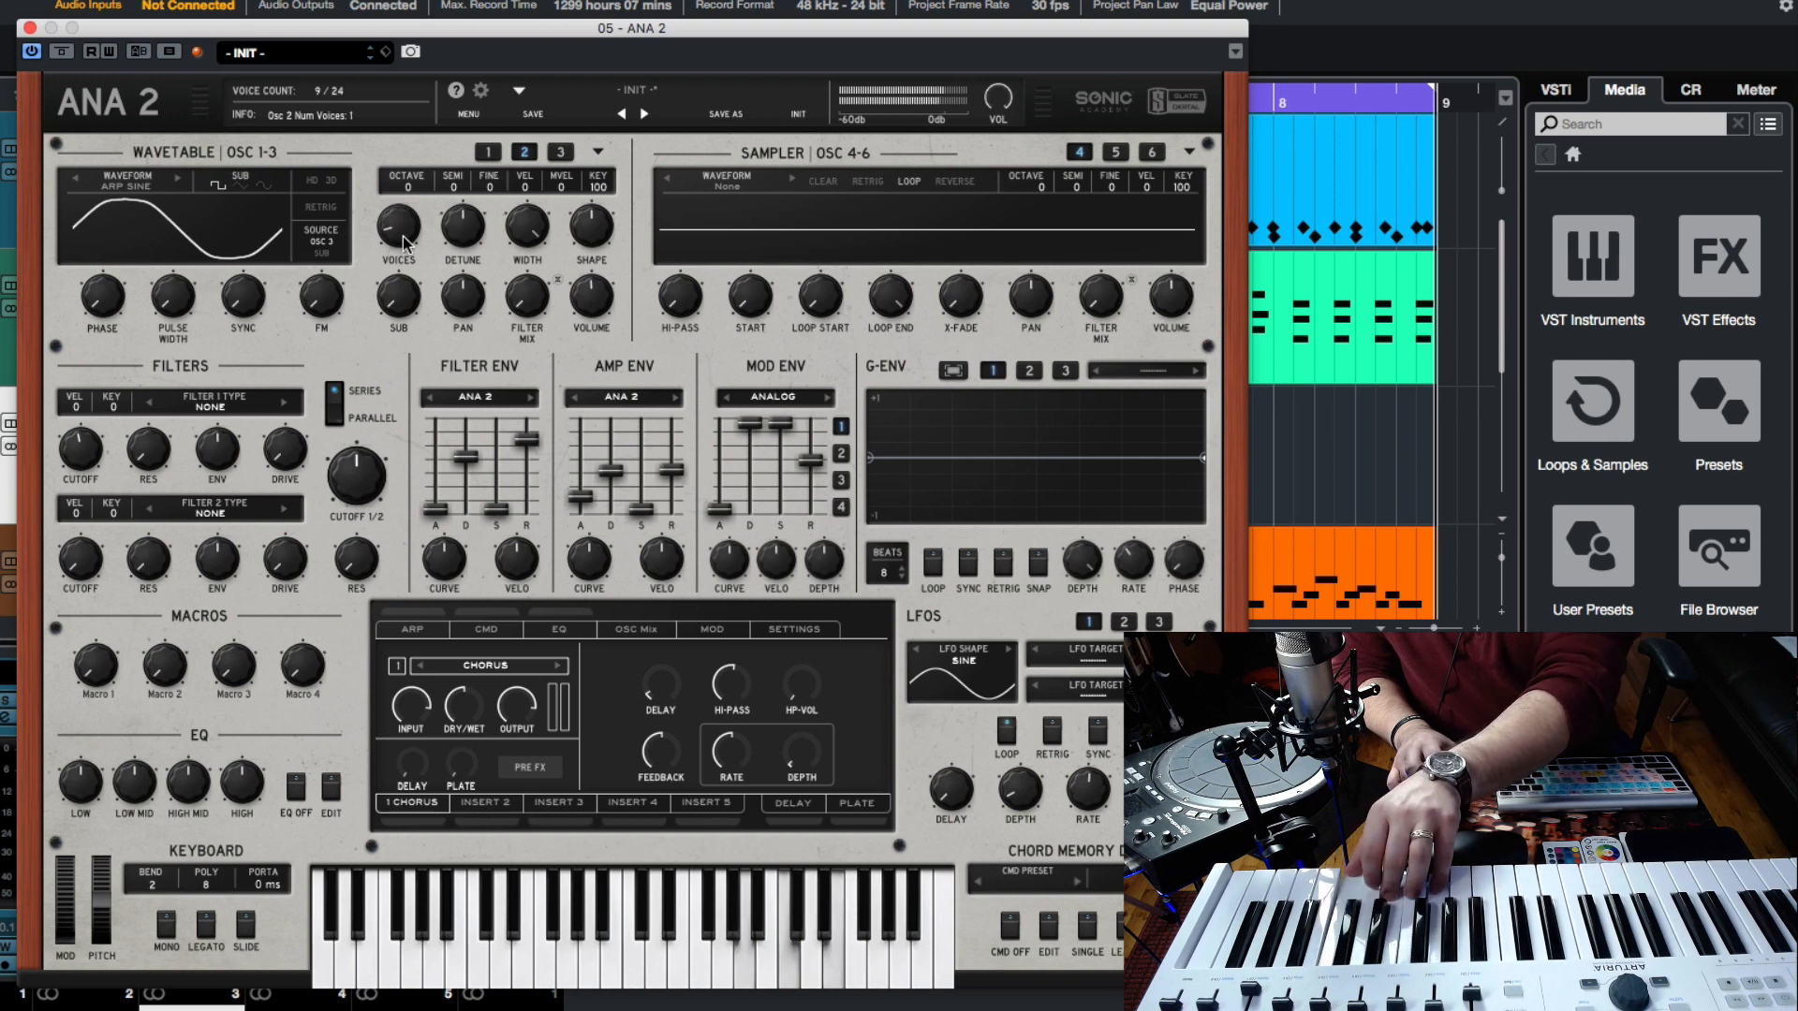
Enable retrigger on oscillator 2 and set its velocity sensitivity to 100.
{"action": "left_click", "coordinate": [562, 153]}
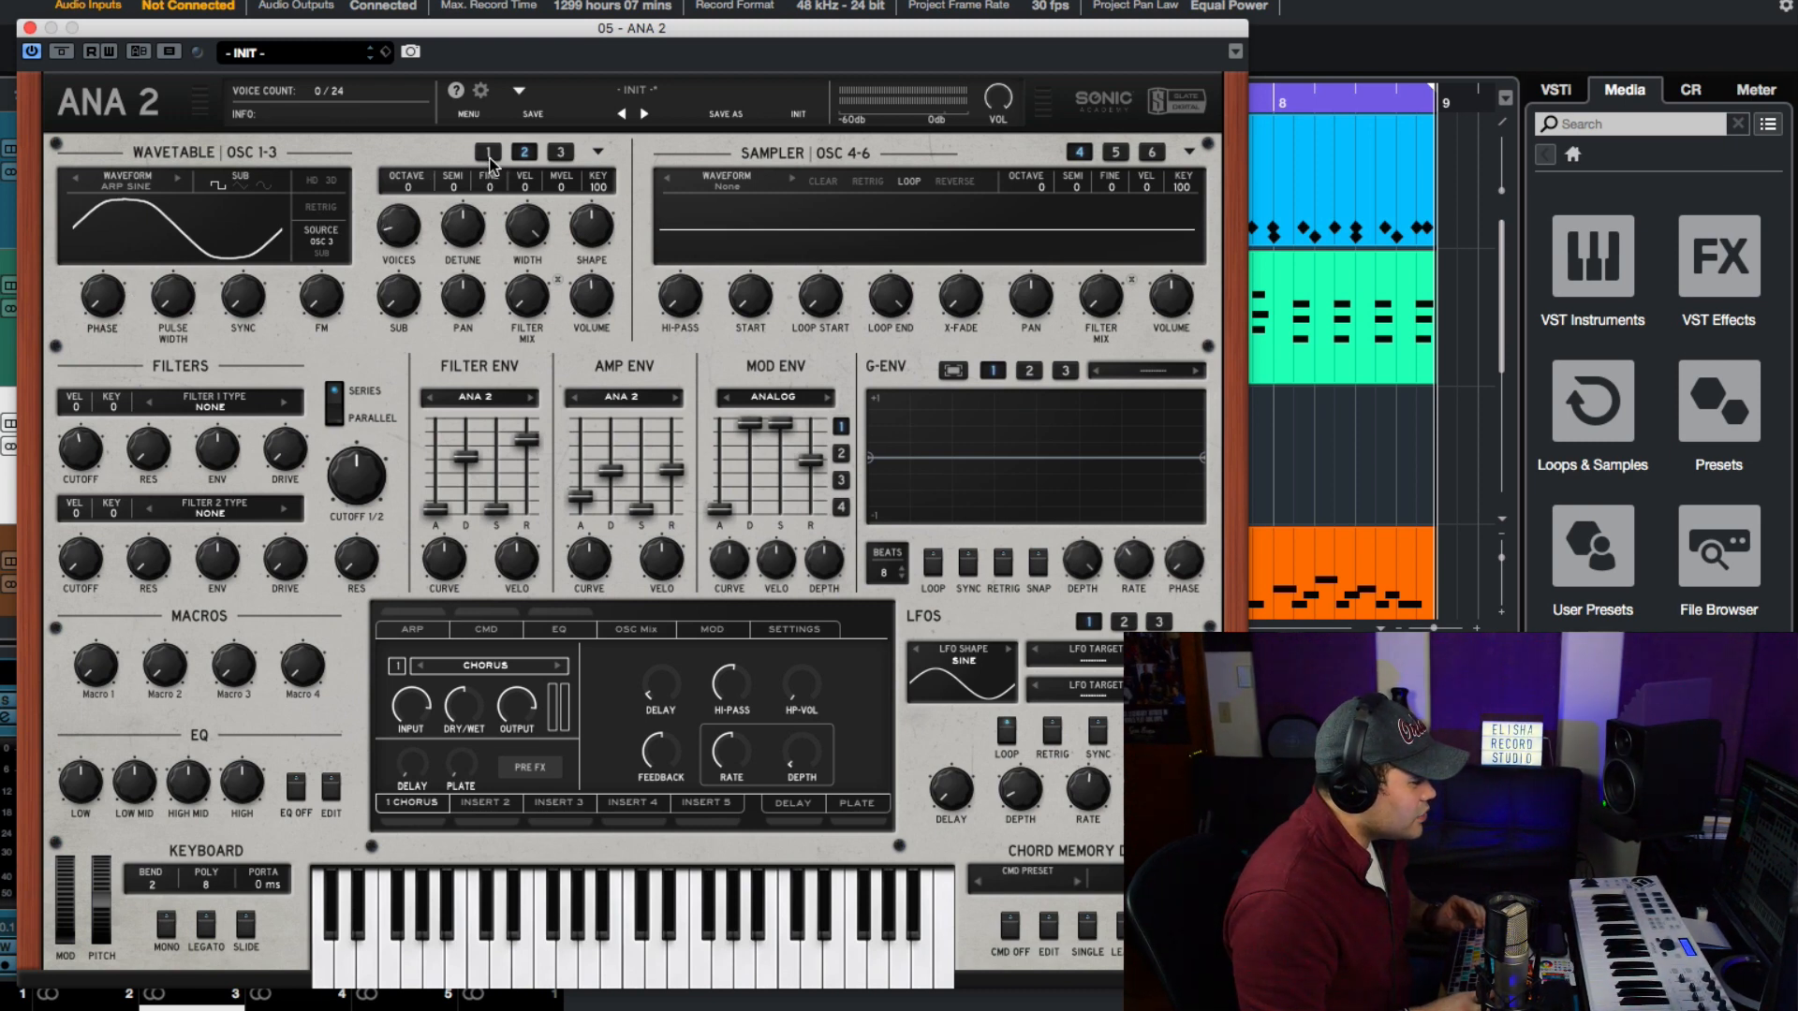
{"action": "left_click", "coordinate": [524, 151]}
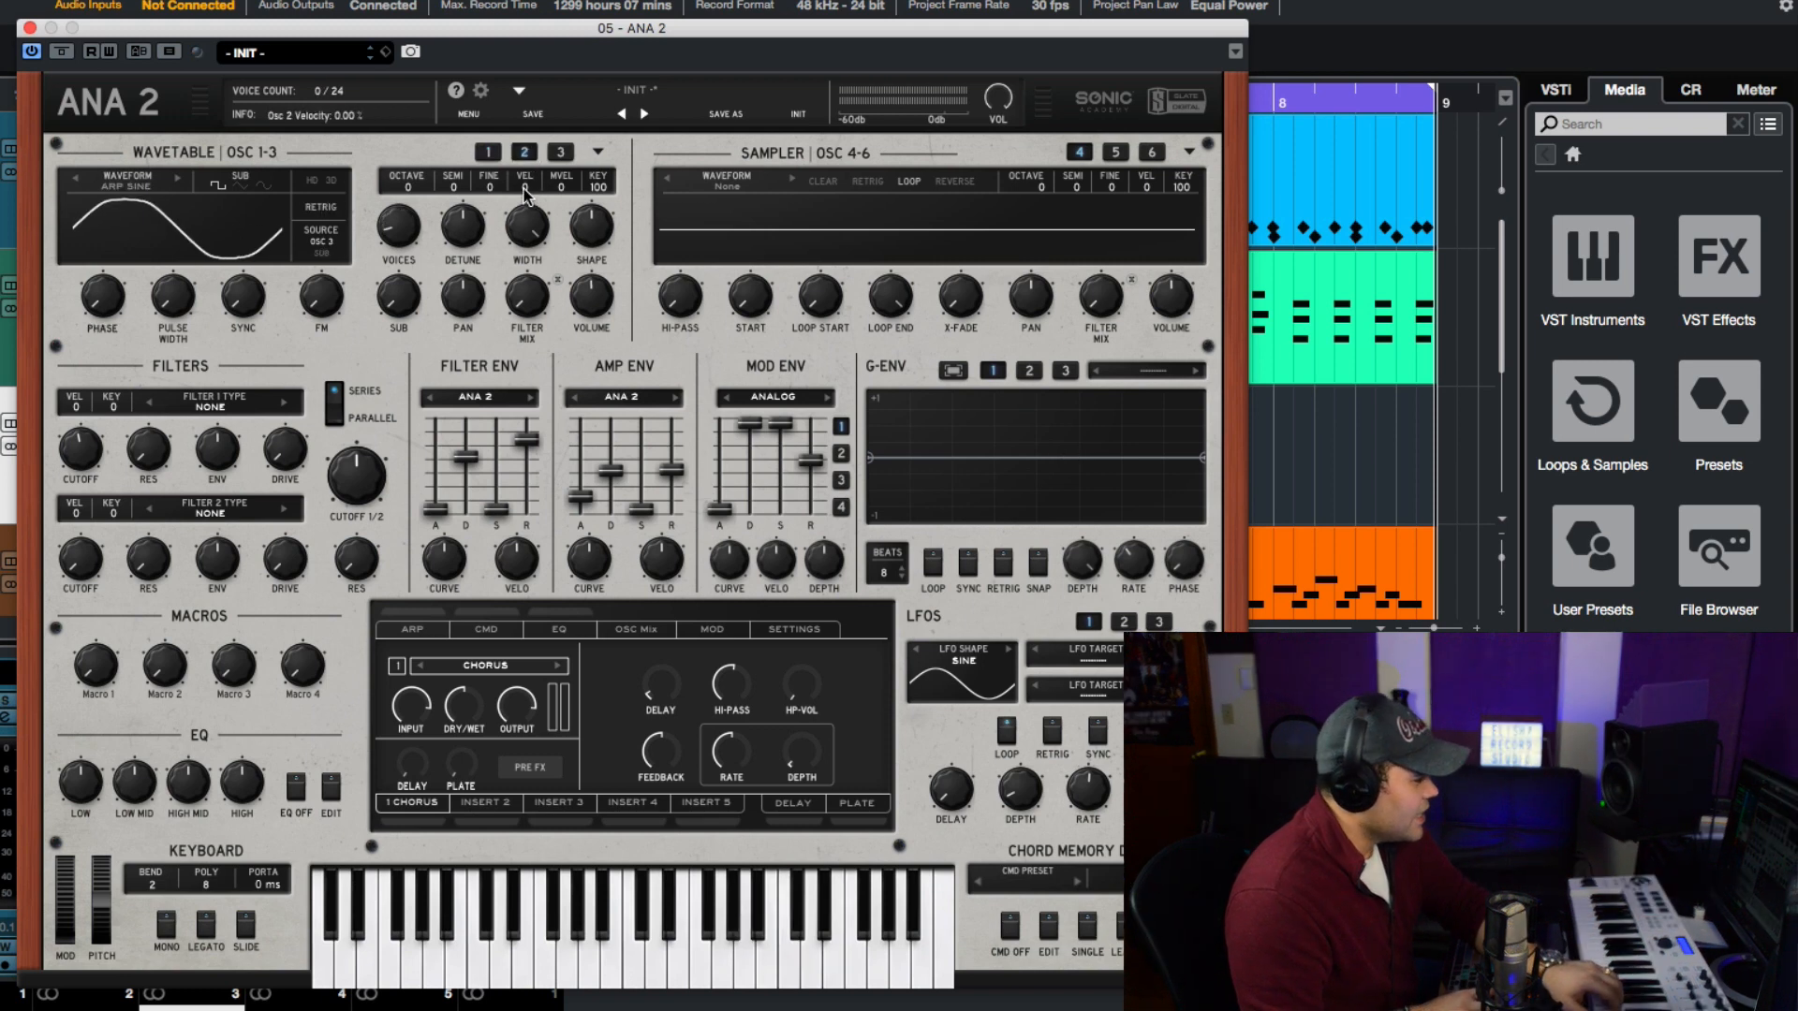
{"action": "left_click", "coordinate": [488, 153]}
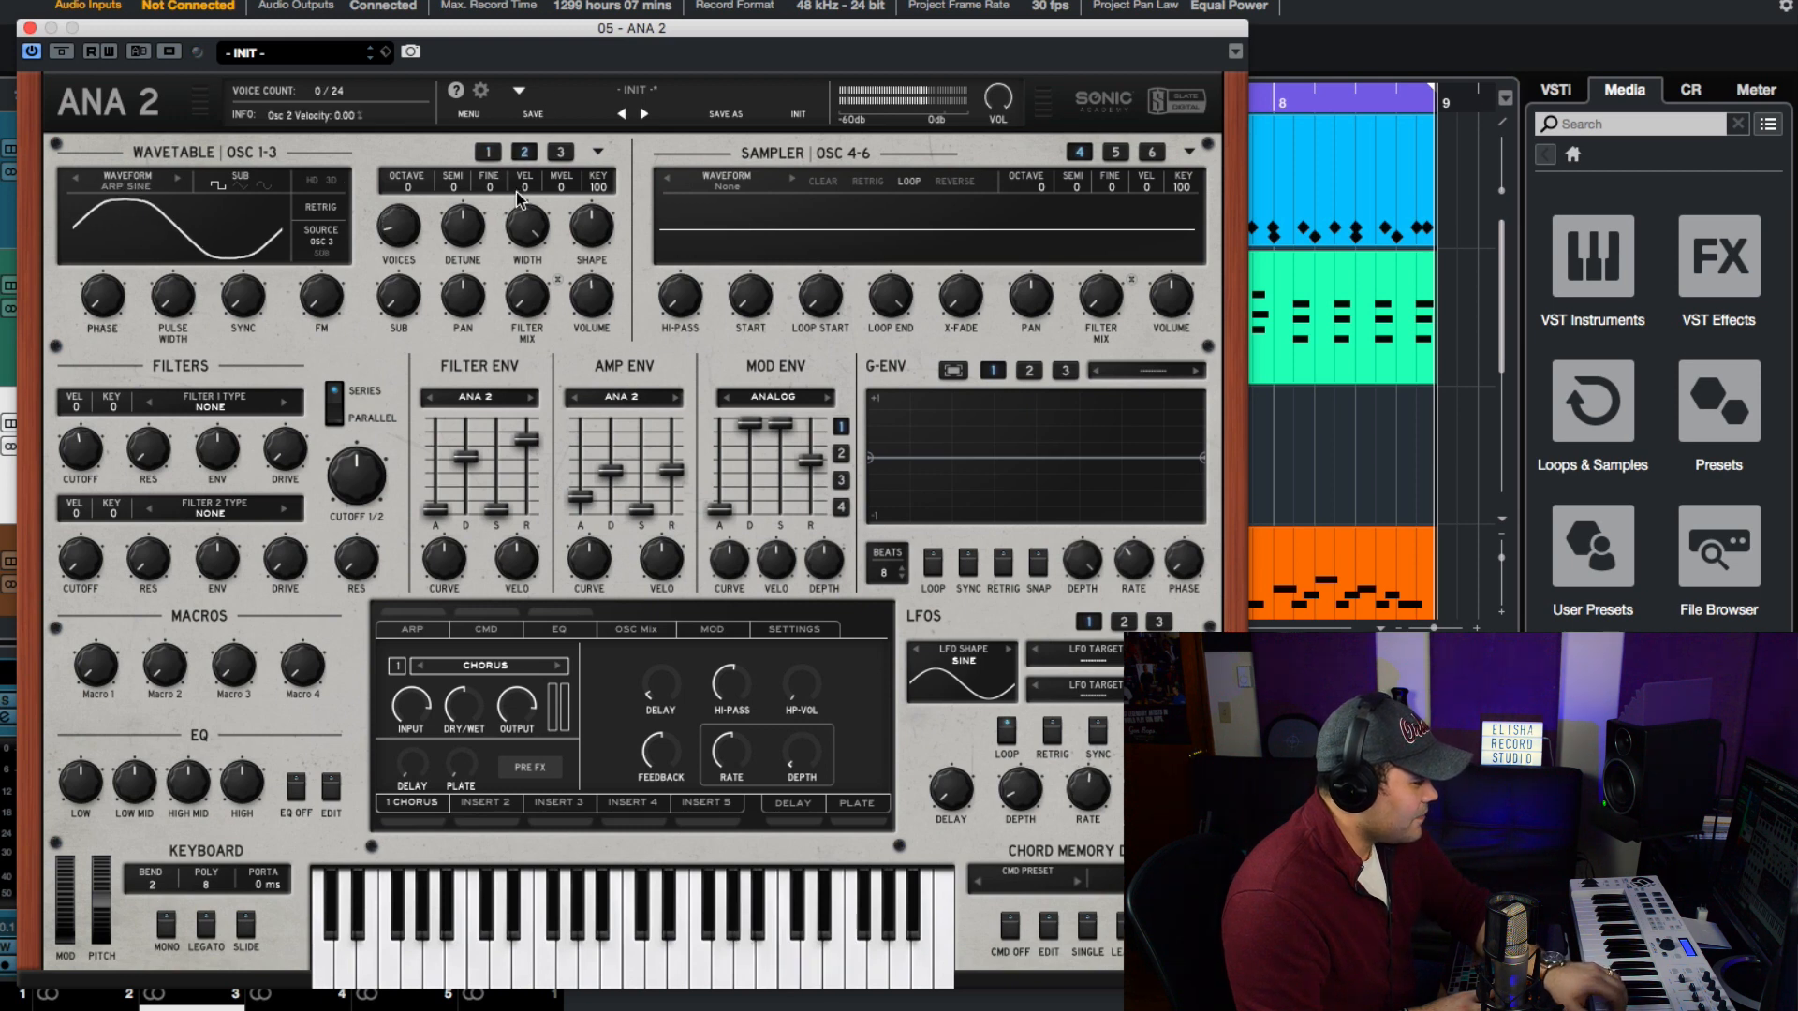
{"action": "left_click_drag", "start_coordinate": [516, 193], "coordinate": [516, 100]}
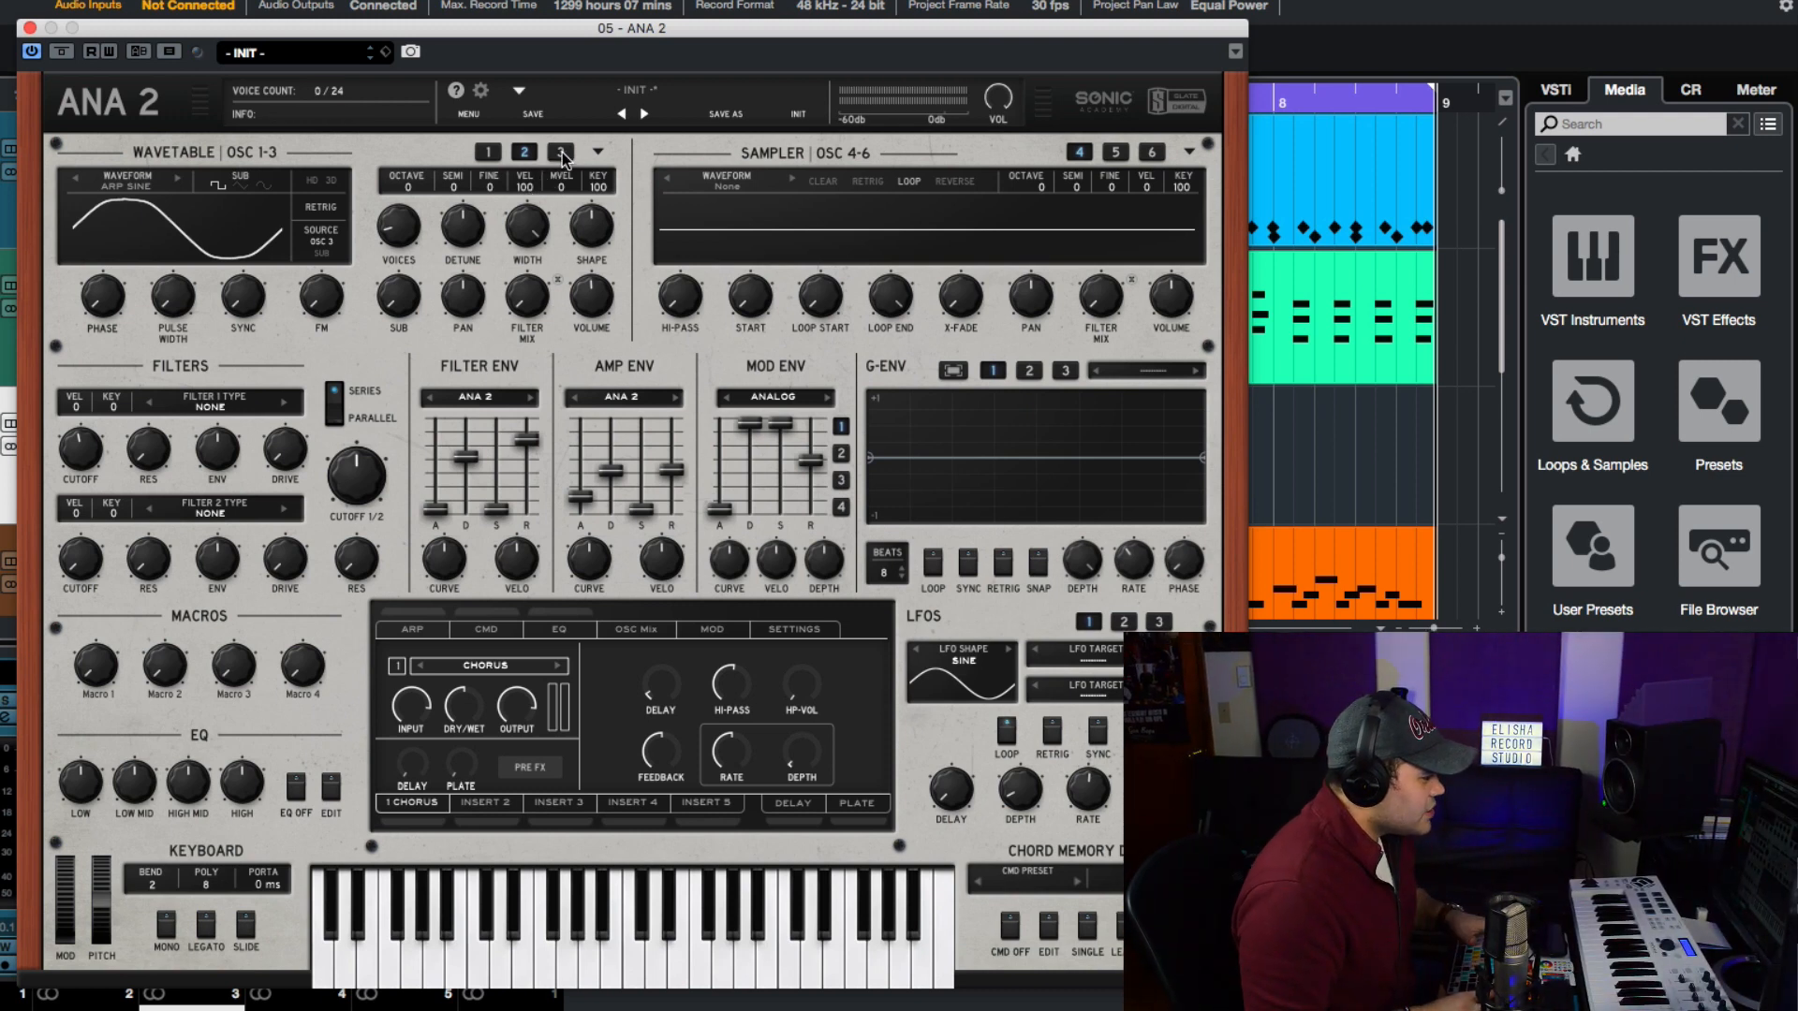
Set oscillator 3's sub shape to sine and its octave to -1, and raise its number of voices.
{"action": "left_click", "coordinate": [561, 151]}
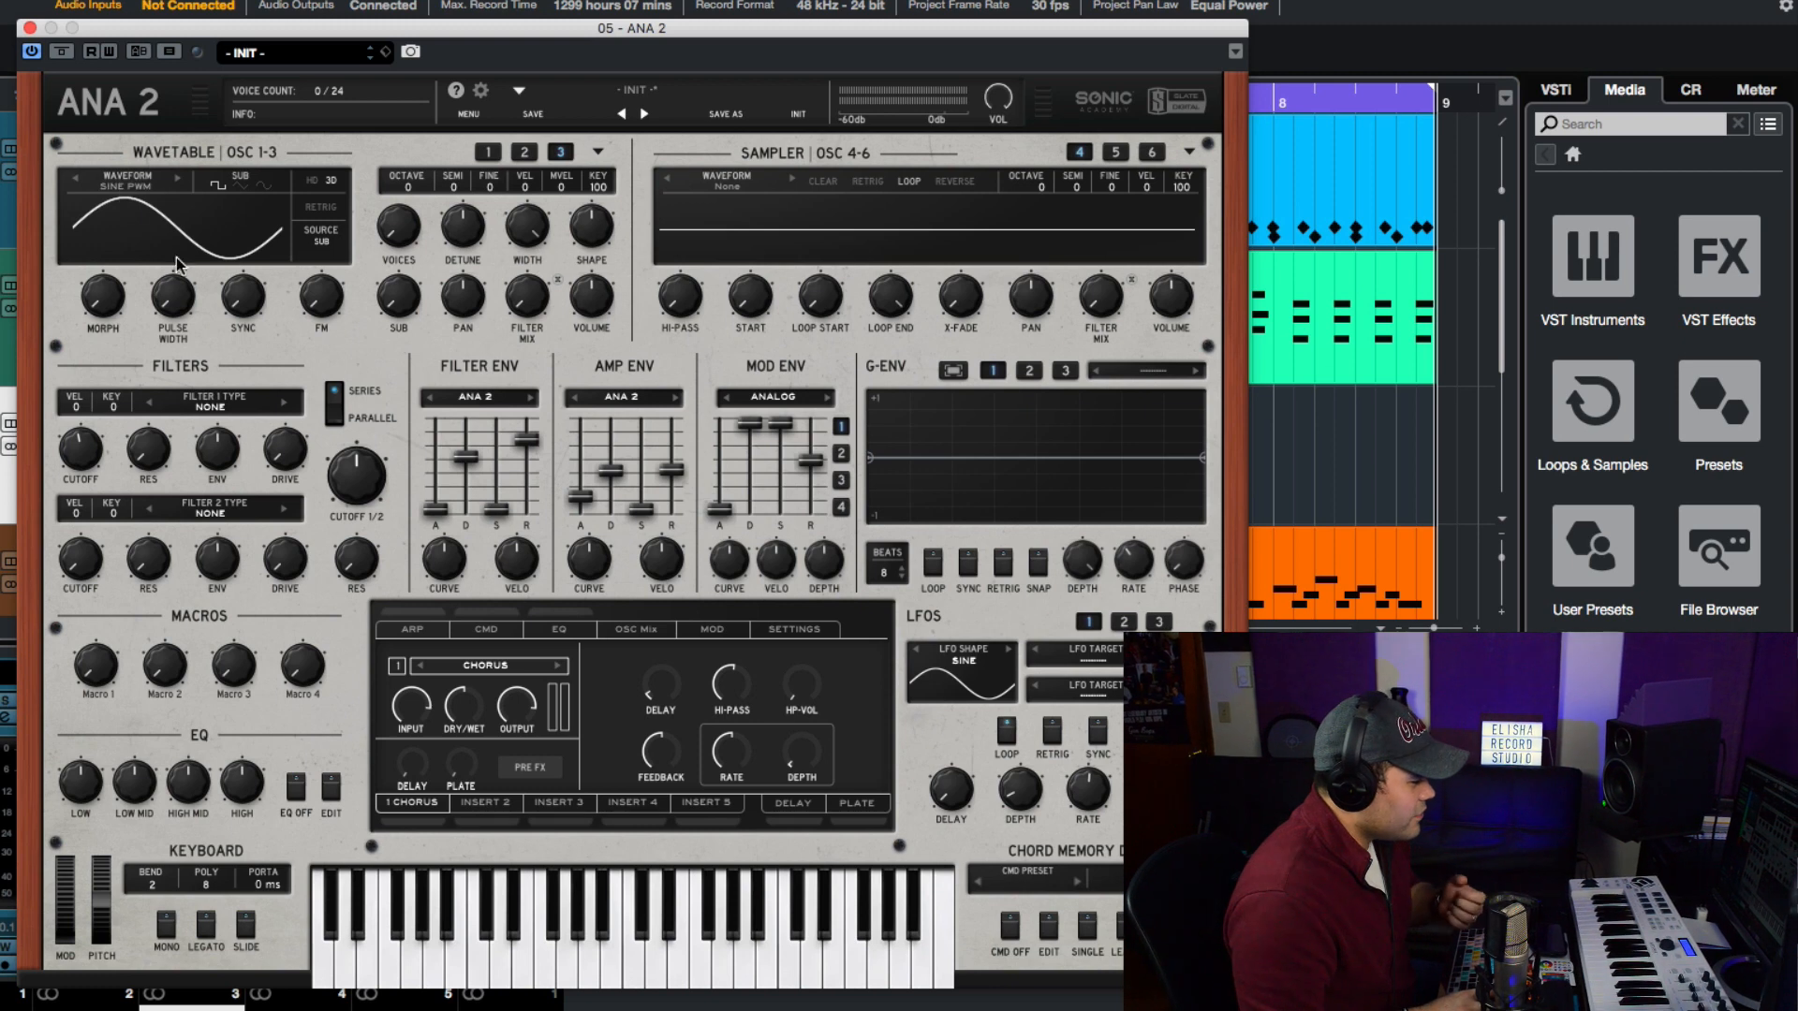
{"action": "left_click", "coordinate": [267, 187]}
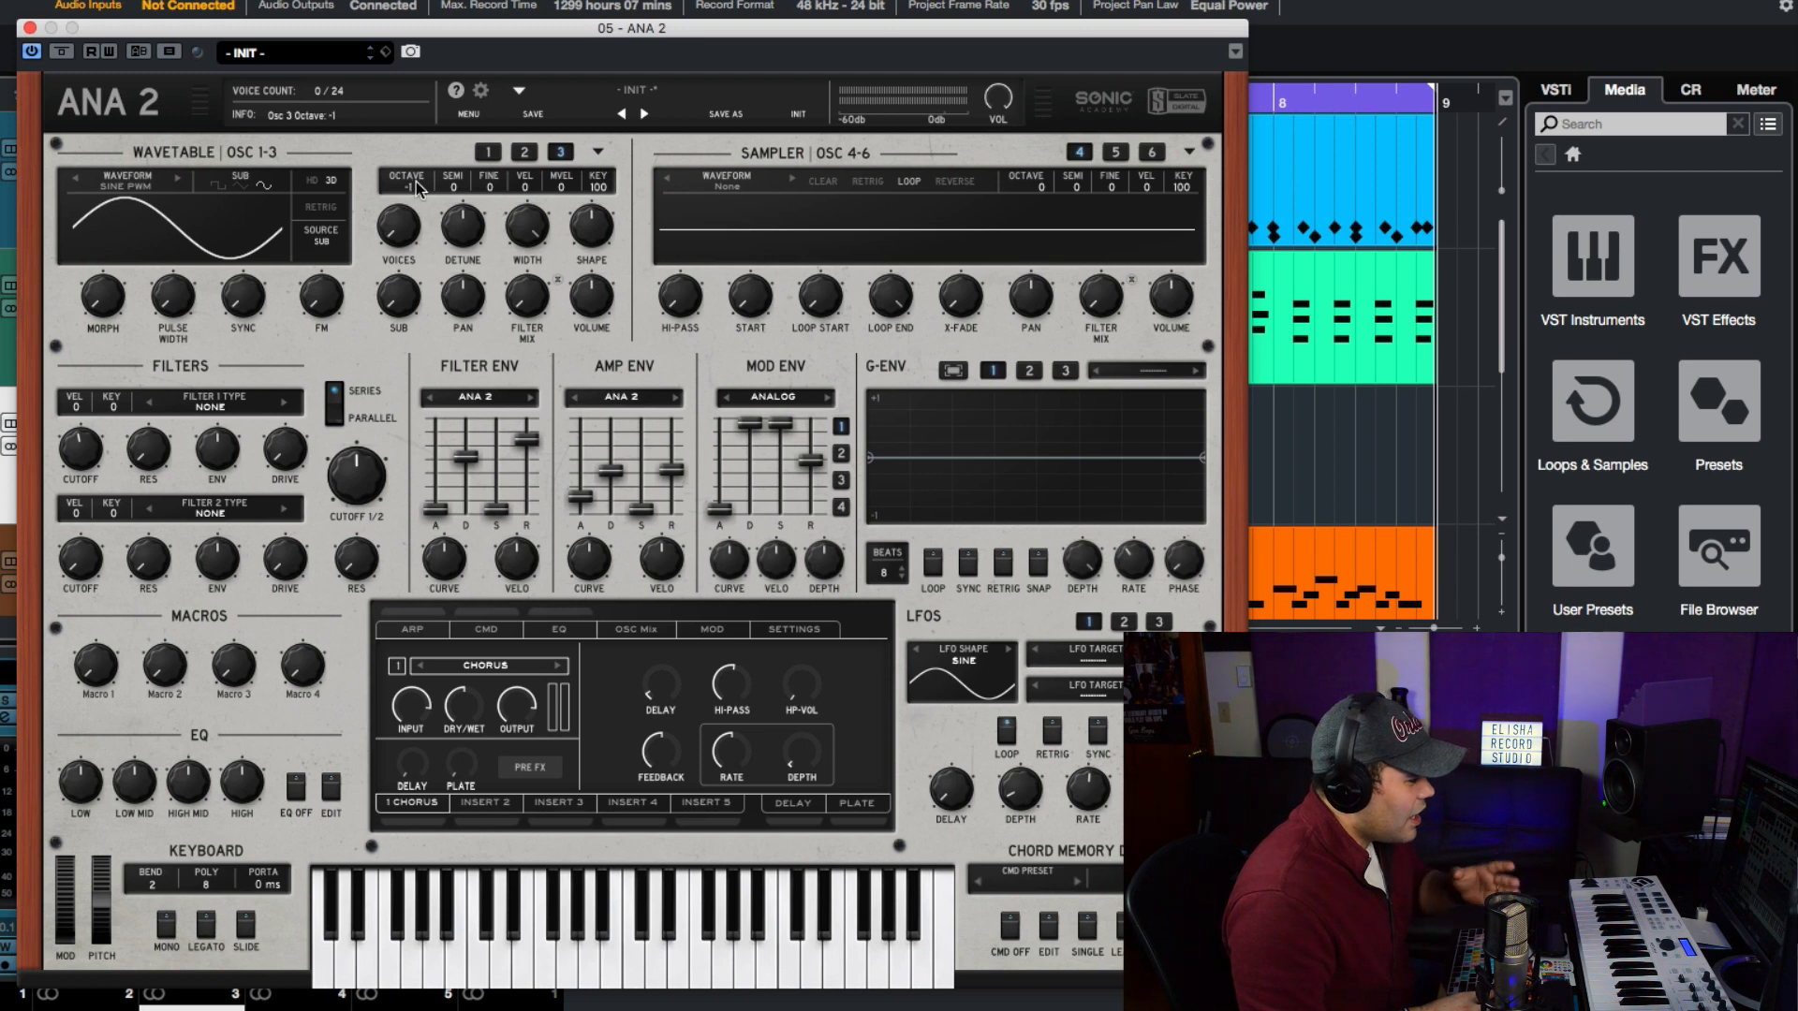
{"action": "left_click_drag", "start_coordinate": [401, 234], "coordinate": [405, 217]}
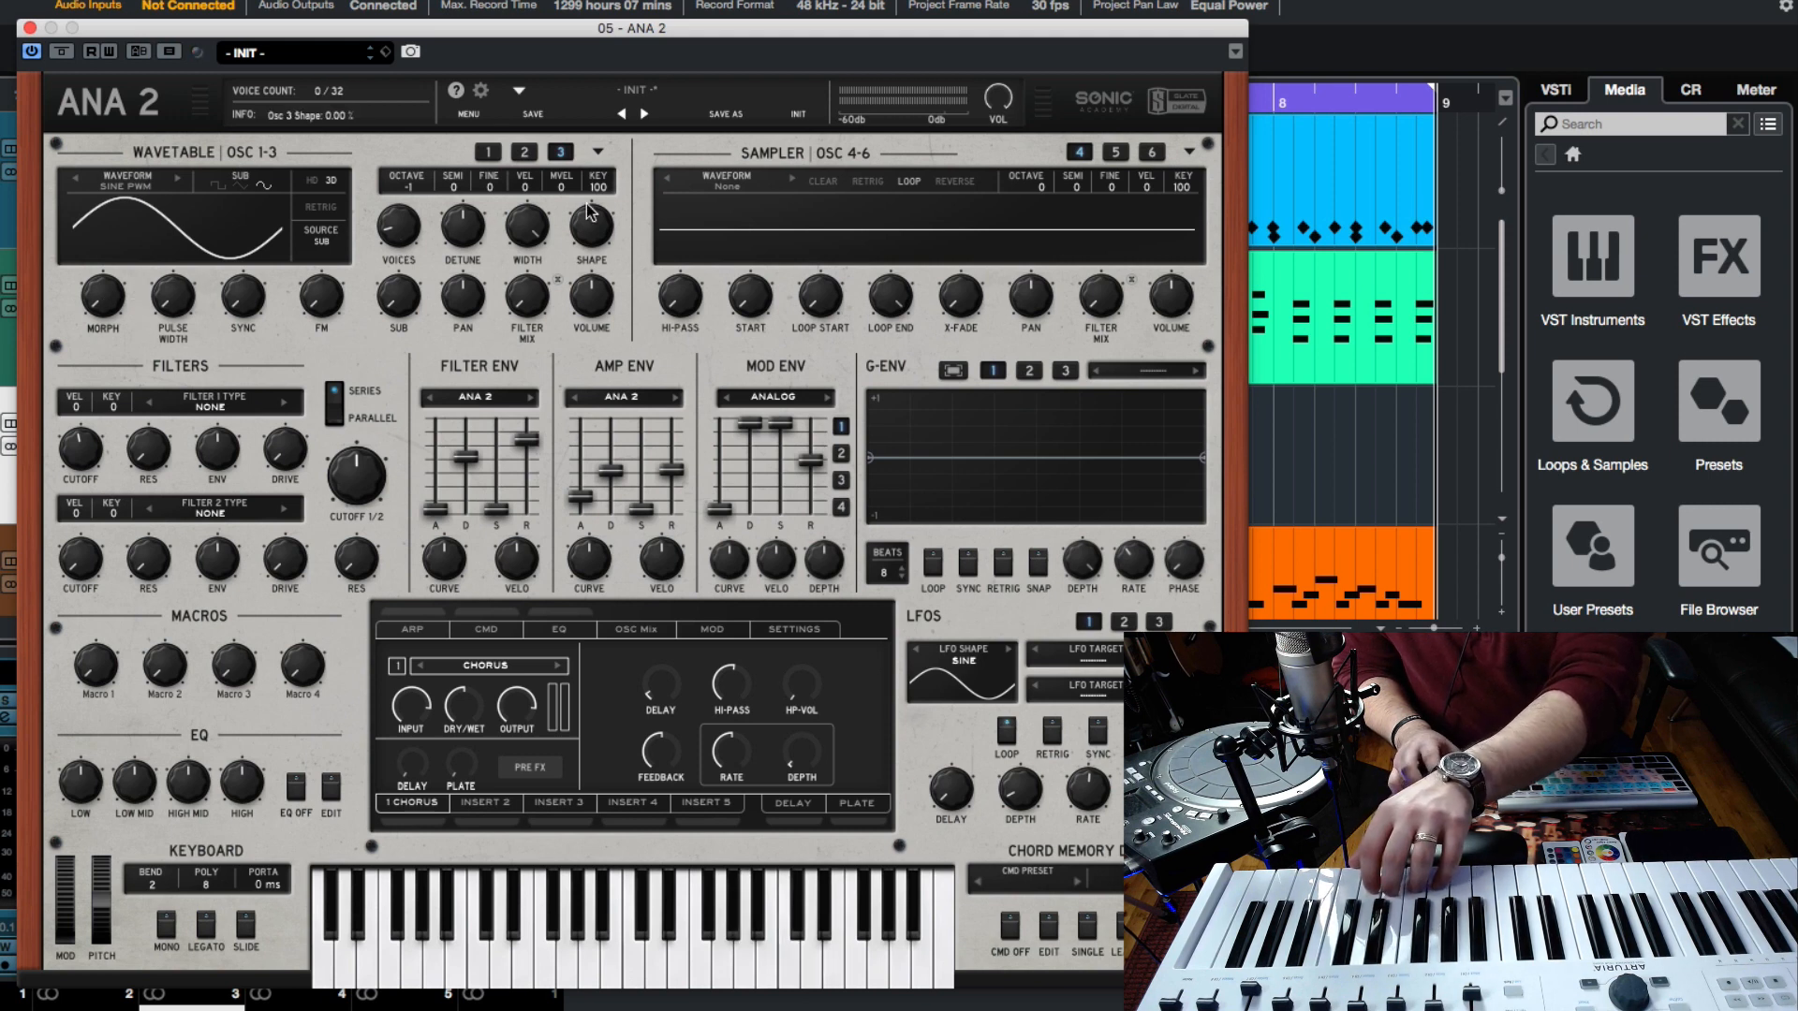
Try raising oscillator 2's phase to about 22%, and return it to 0%.
{"action": "mouse_move", "coordinate": [105, 311]}
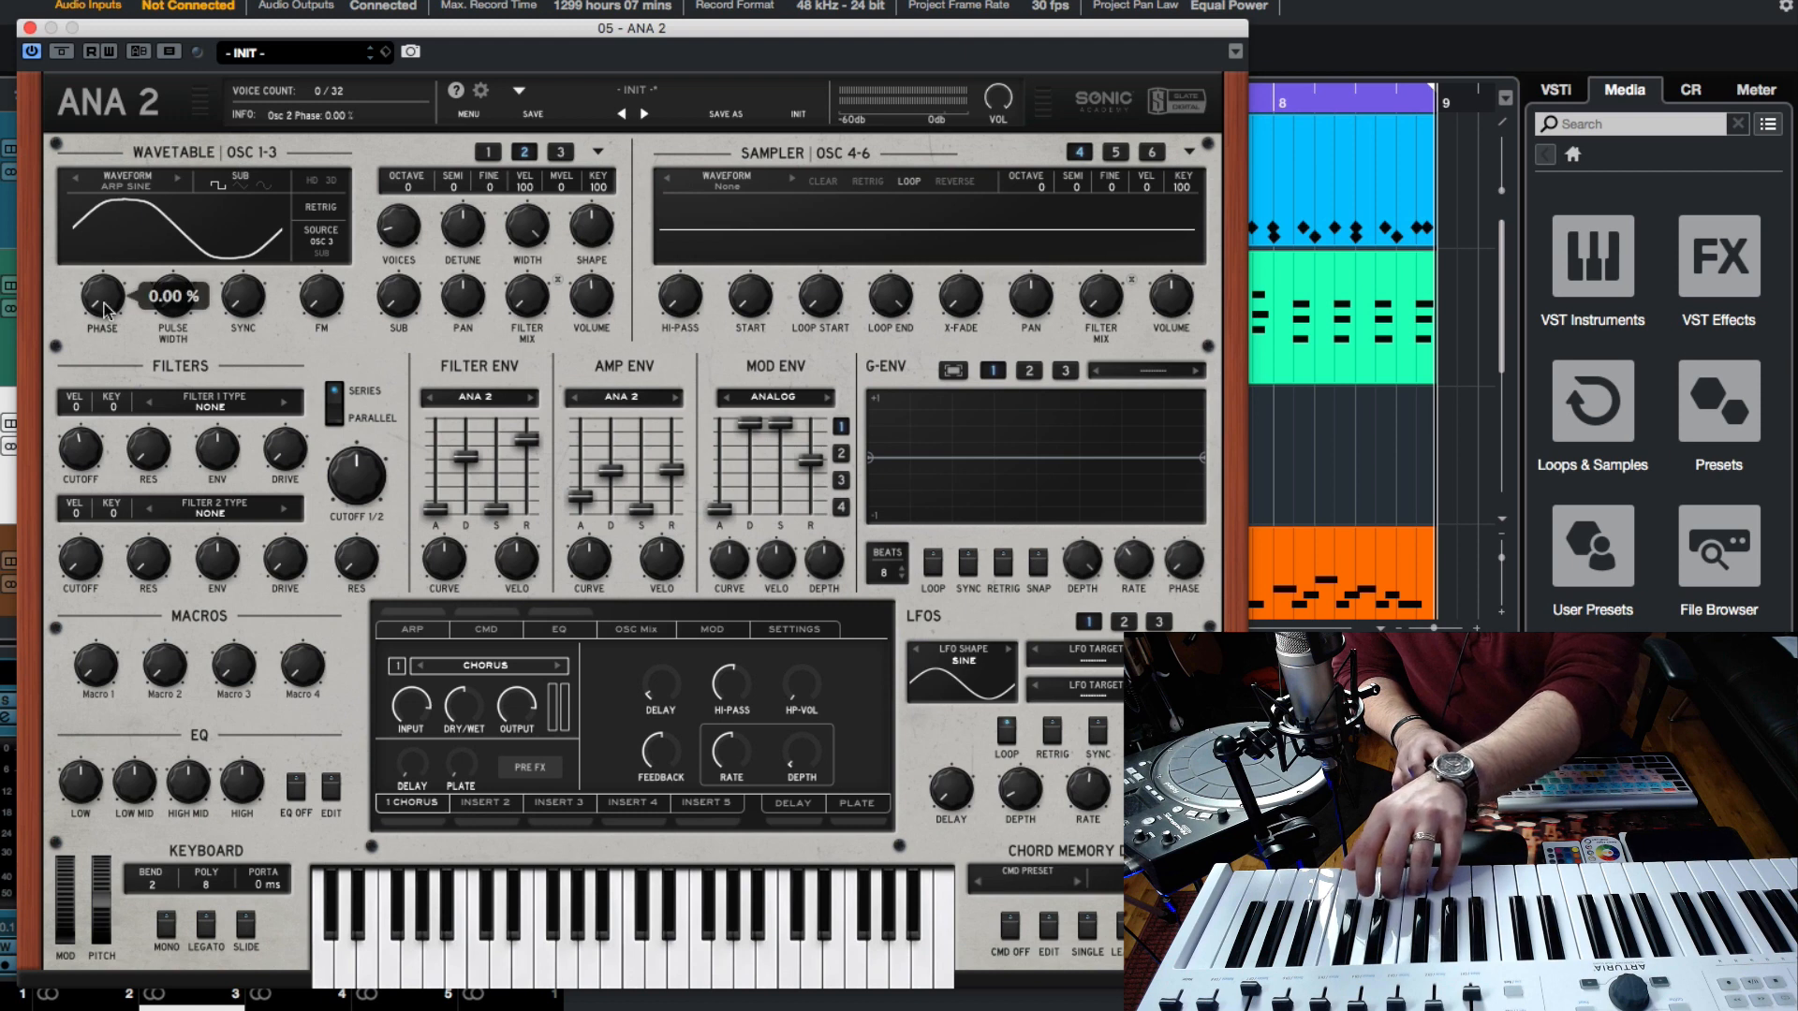
{"action": "mouse_move", "coordinate": [105, 311]}
{"action": "left_mouse_down"}
{"action": "mouse_move", "coordinate": [113, 233]}
{"action": "mouse_move", "coordinate": [111, 301]}
{"action": "left_mouse_up"}
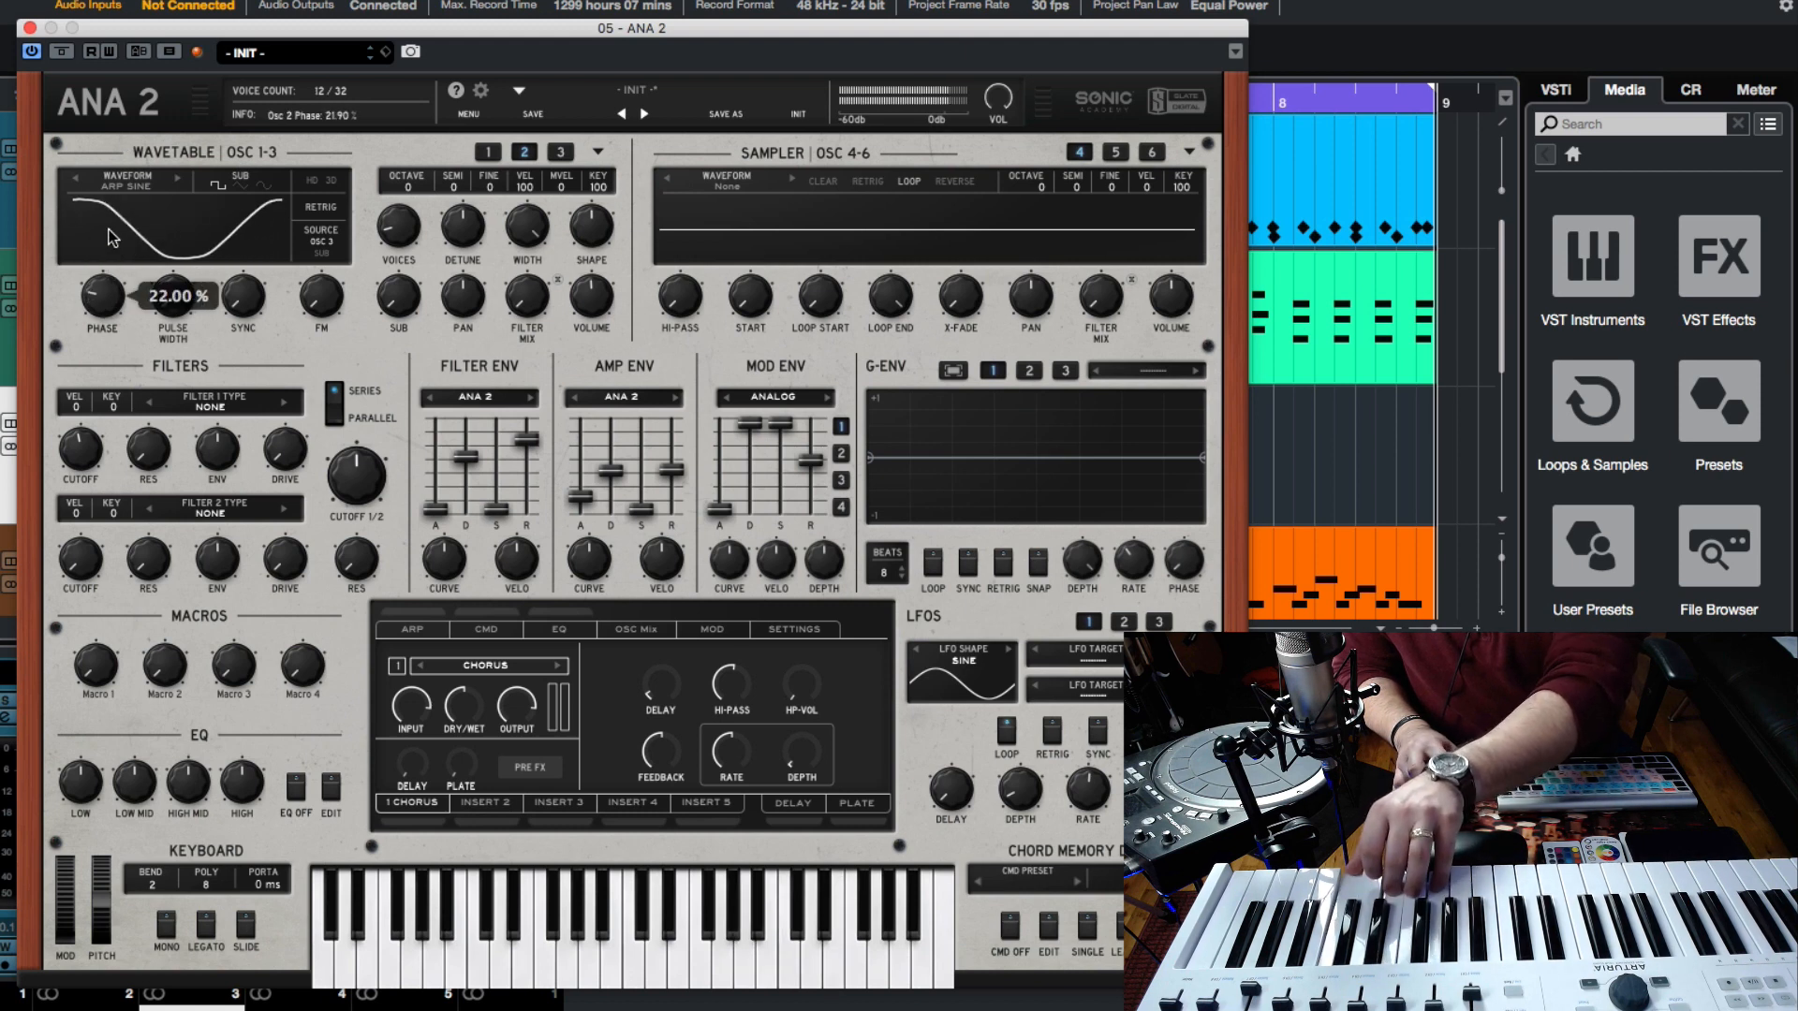
{"action": "left_click_drag", "start_coordinate": [109, 228], "coordinate": [99, 301]}
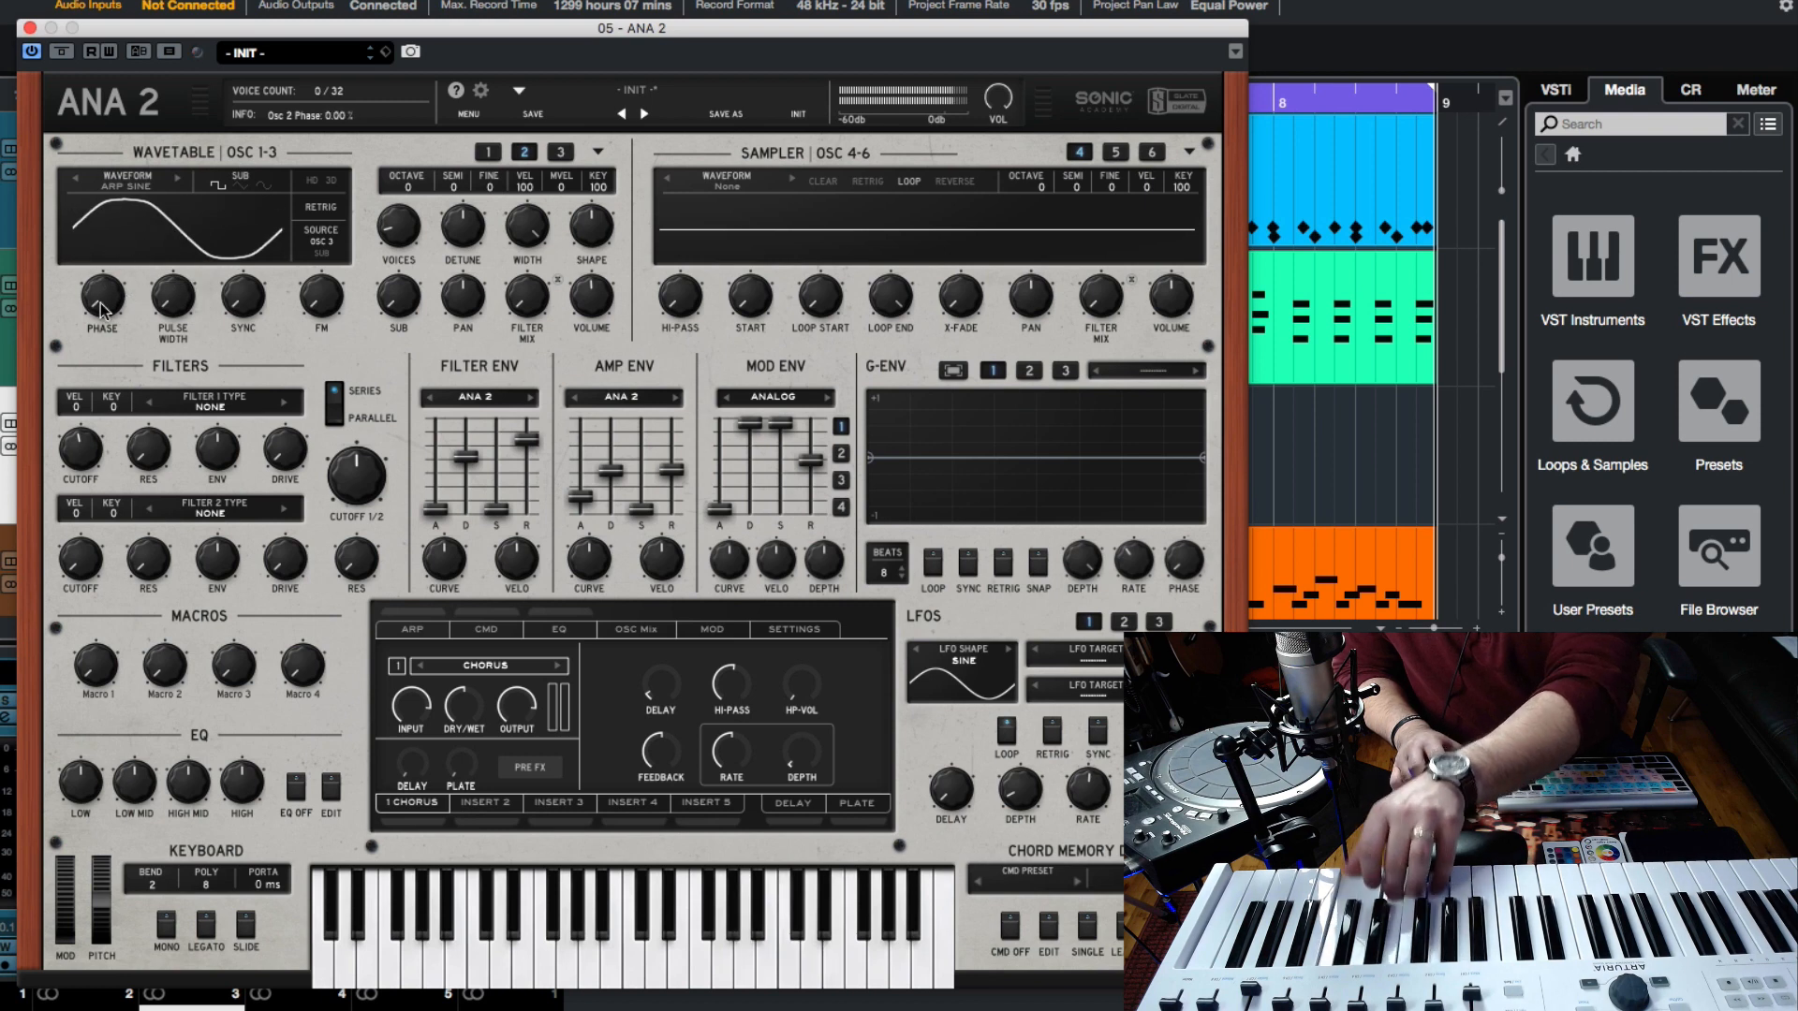
Assign G-Env 1 to oscillator 2's phase and shape a retriggered curve that starts near maximum and decays to zero.
{"action": "right_click", "coordinate": [100, 301]}
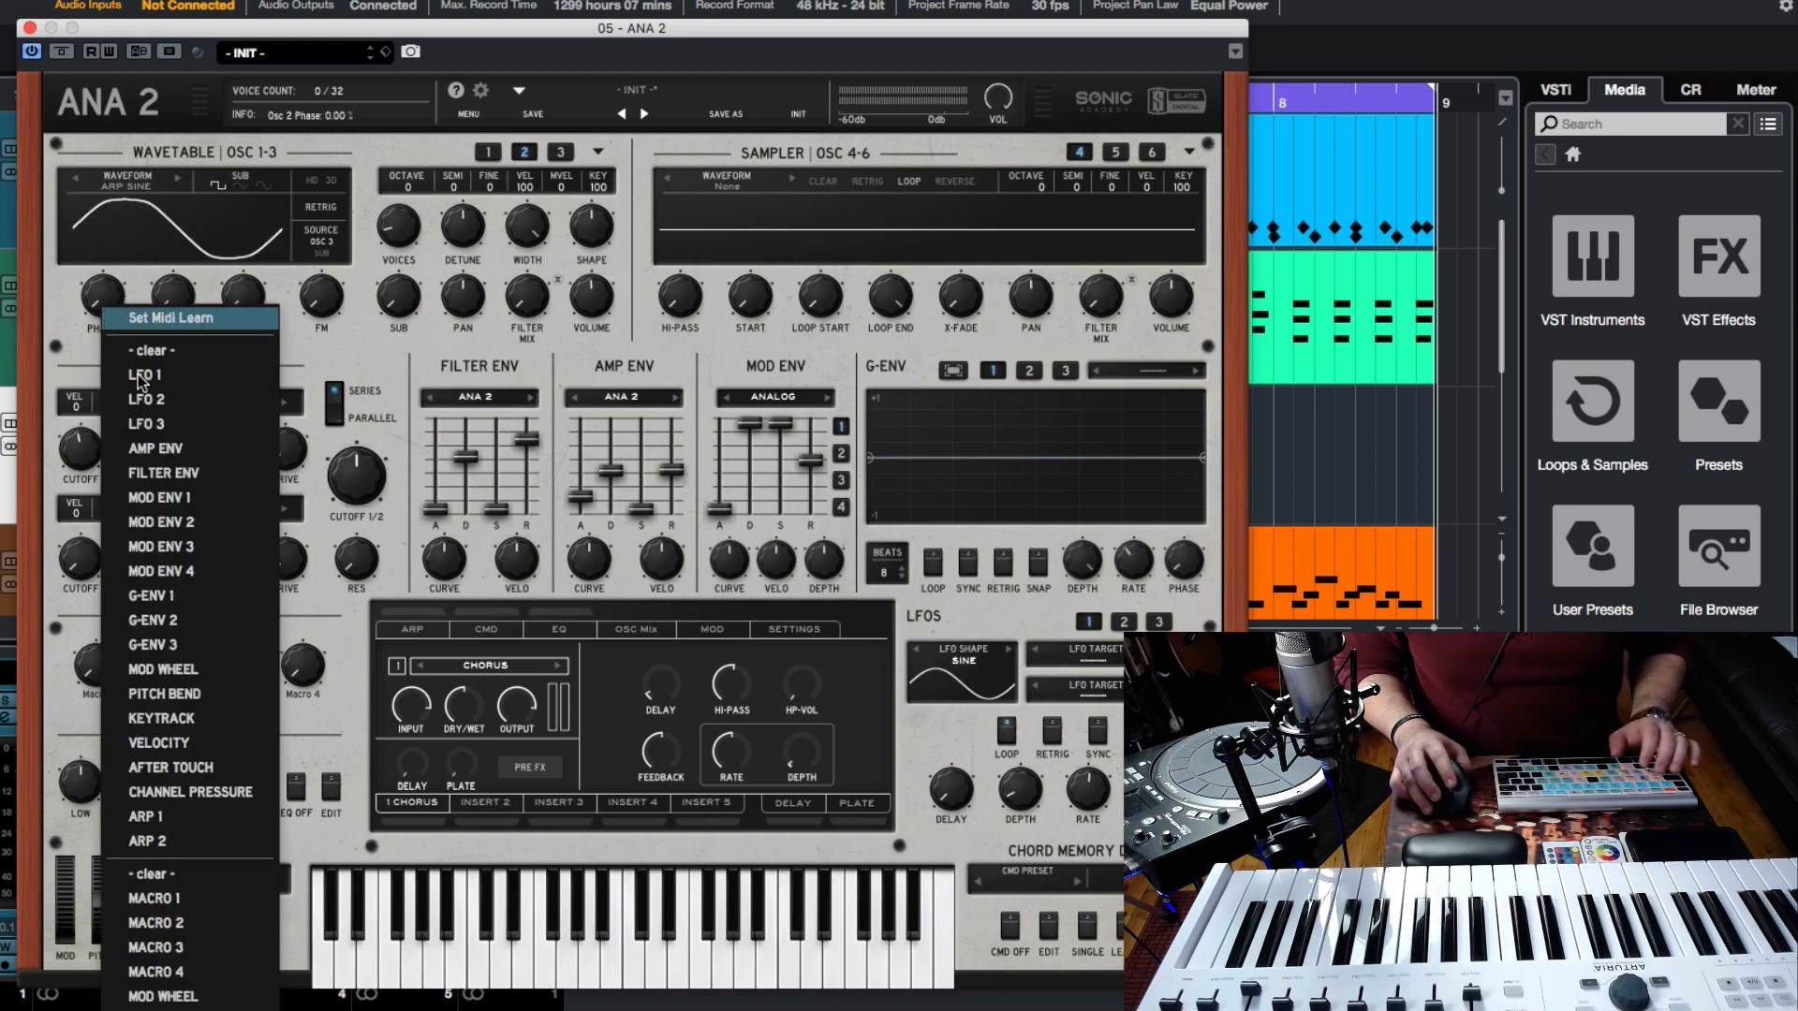
{"action": "left_click", "coordinate": [167, 596]}
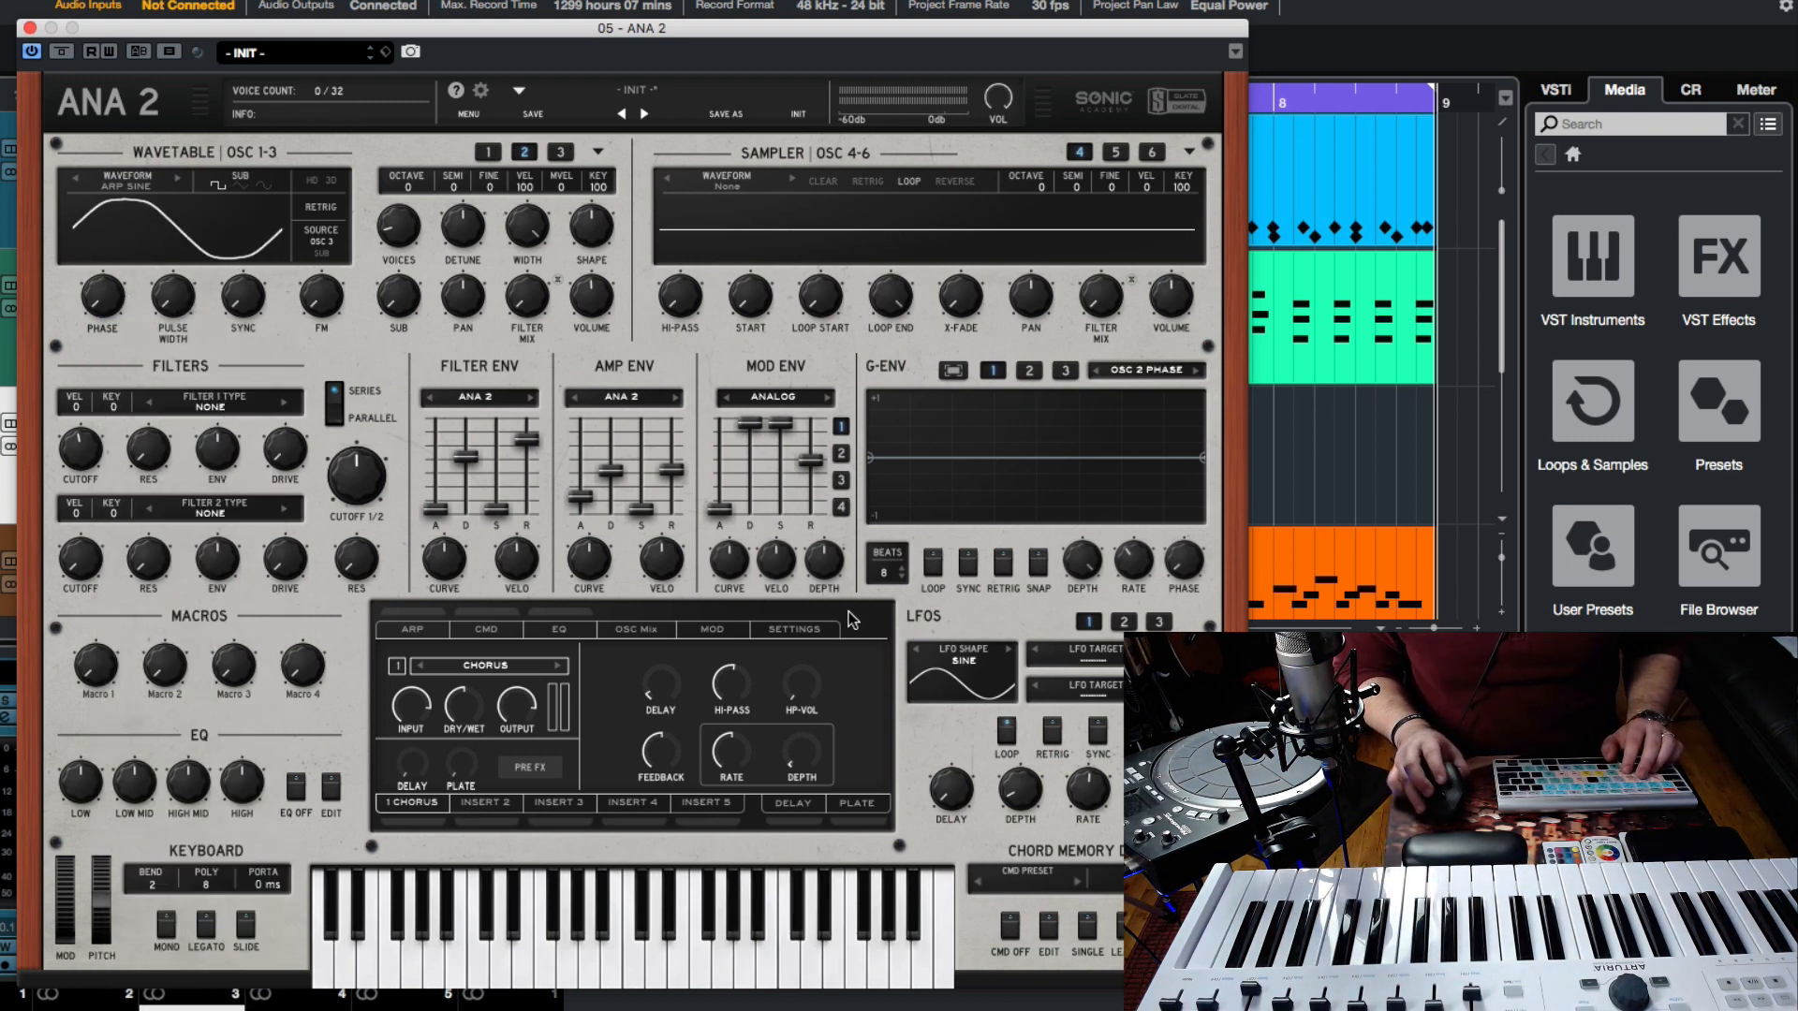
{"action": "left_click_drag", "start_coordinate": [870, 457], "coordinate": [867, 434]}
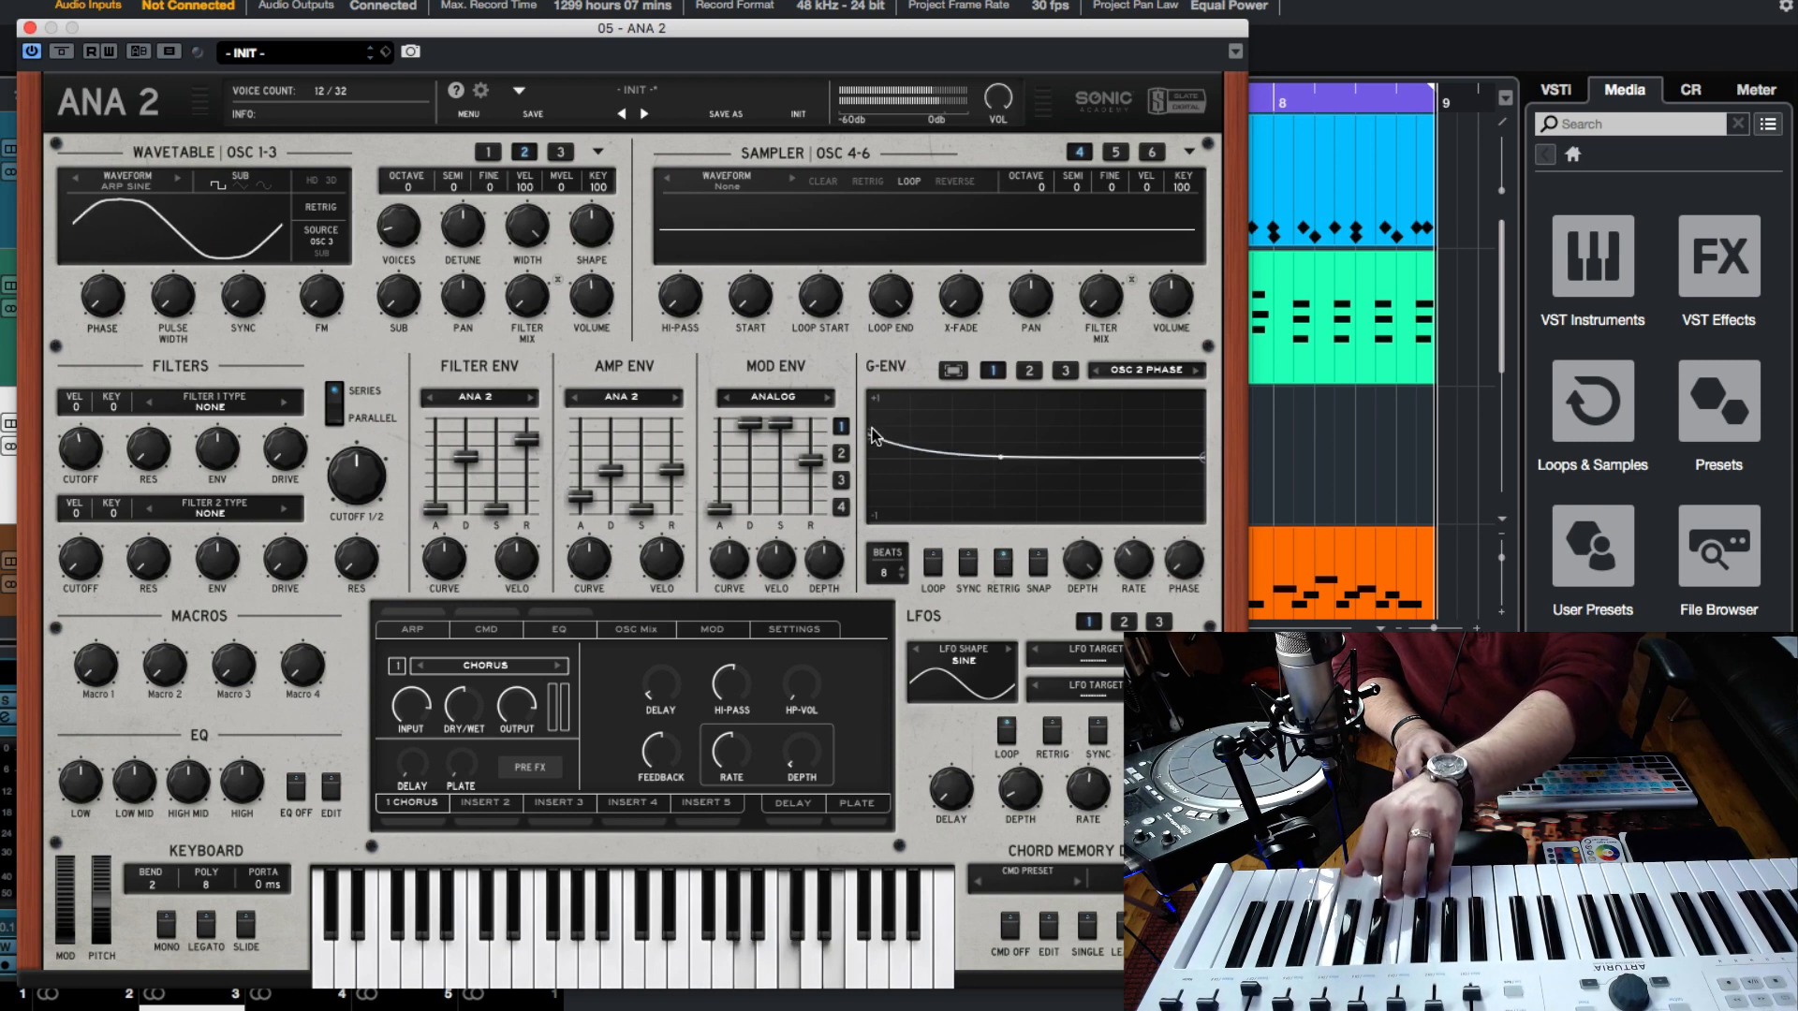
{"action": "left_click_drag", "start_coordinate": [871, 434], "coordinate": [870, 403]}
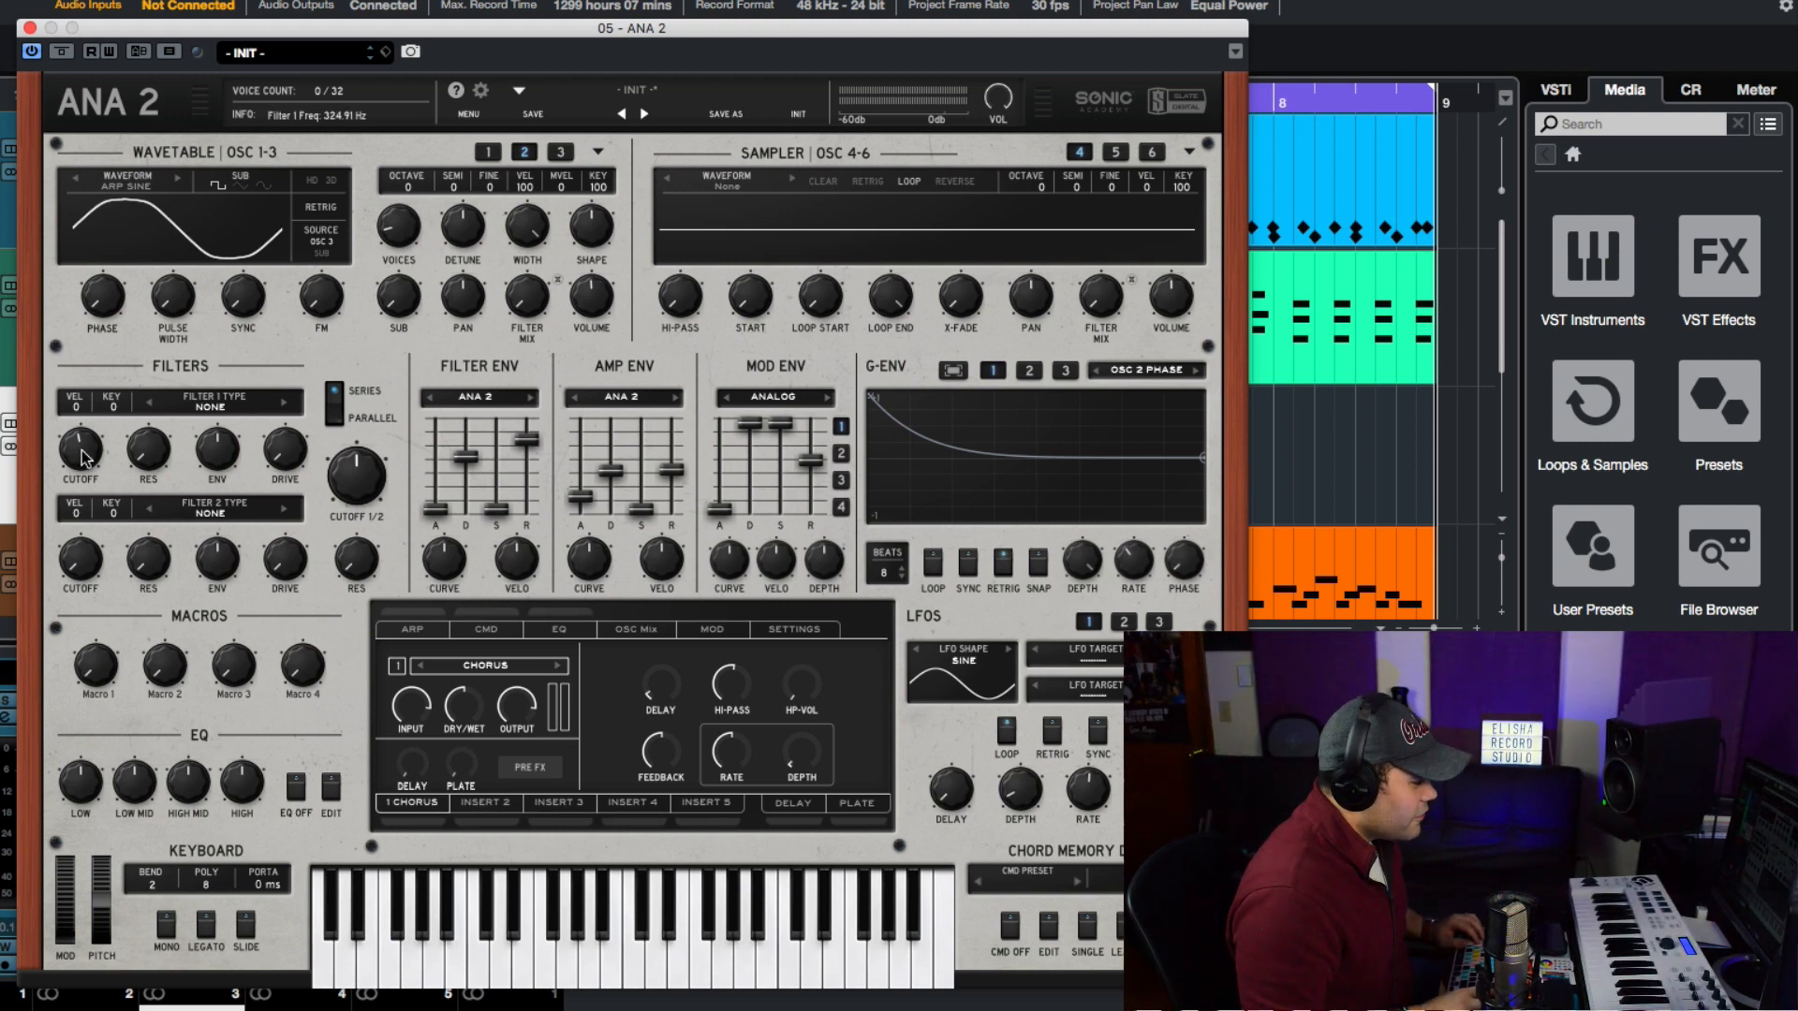
Set filter 1 to the analog Mogy-LP type and adjust its cutoff.
{"action": "left_click", "coordinate": [204, 410]}
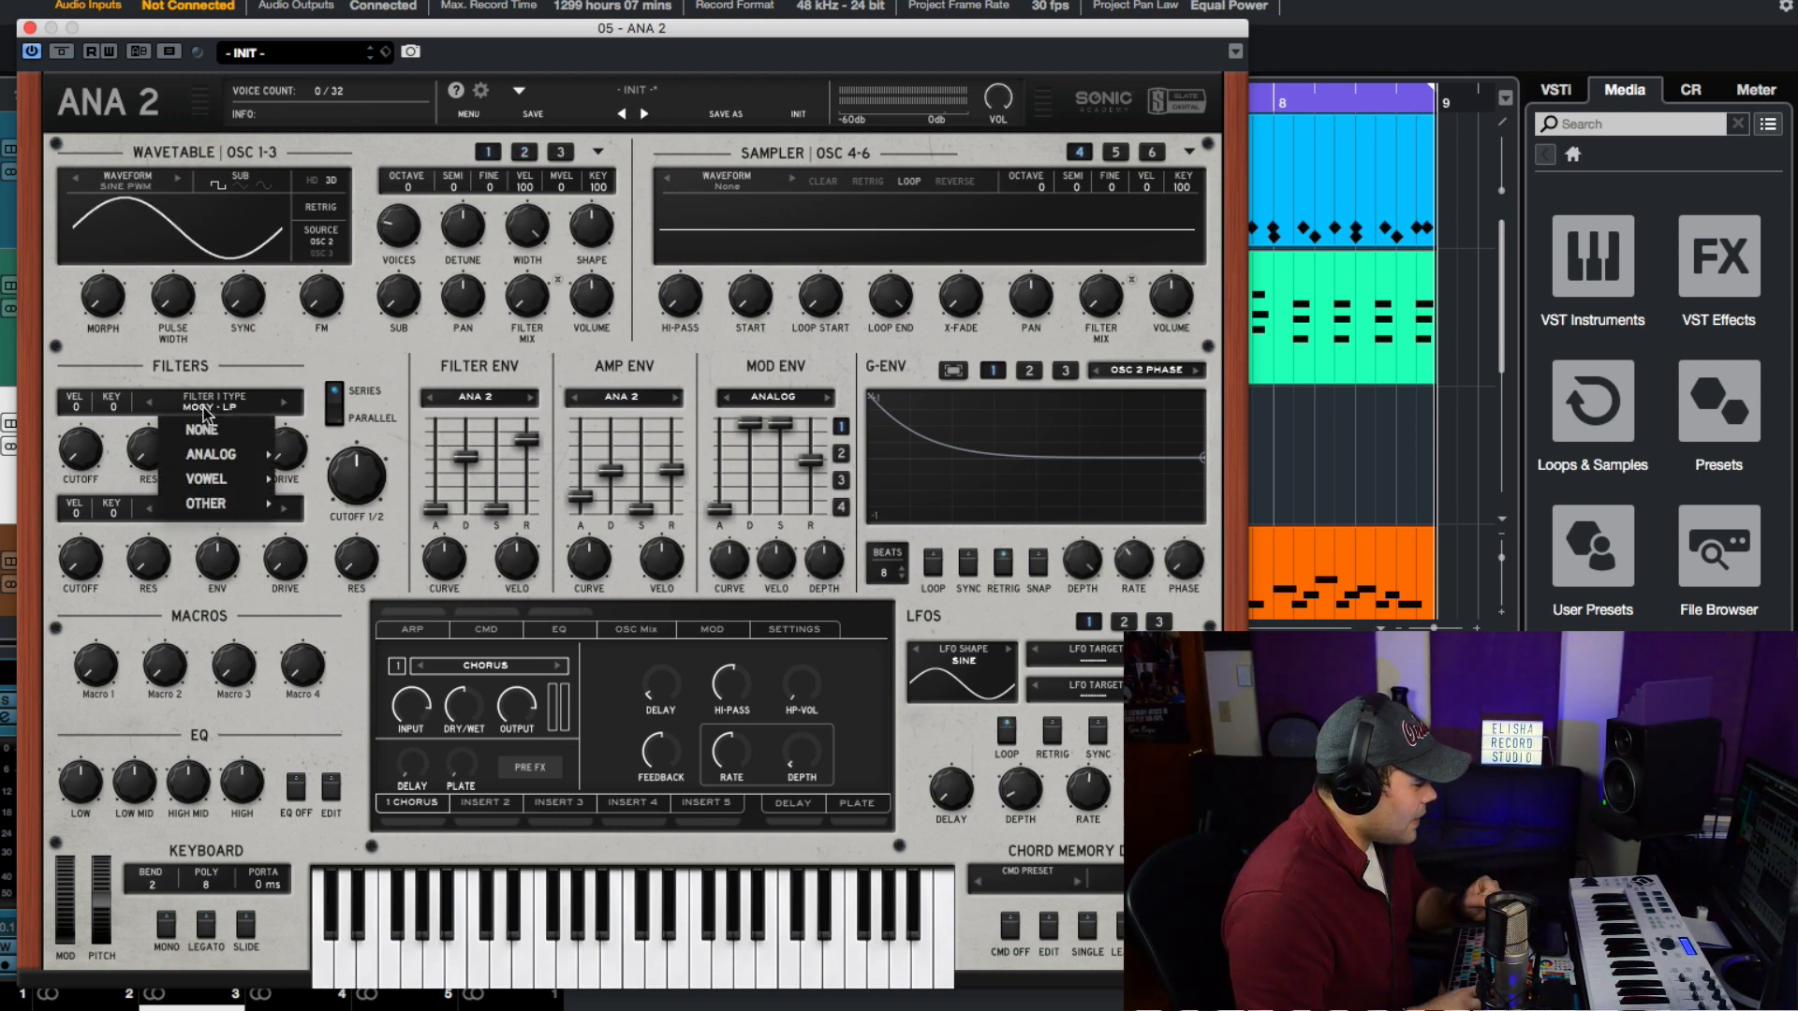
{"action": "mouse_move", "coordinate": [227, 459]}
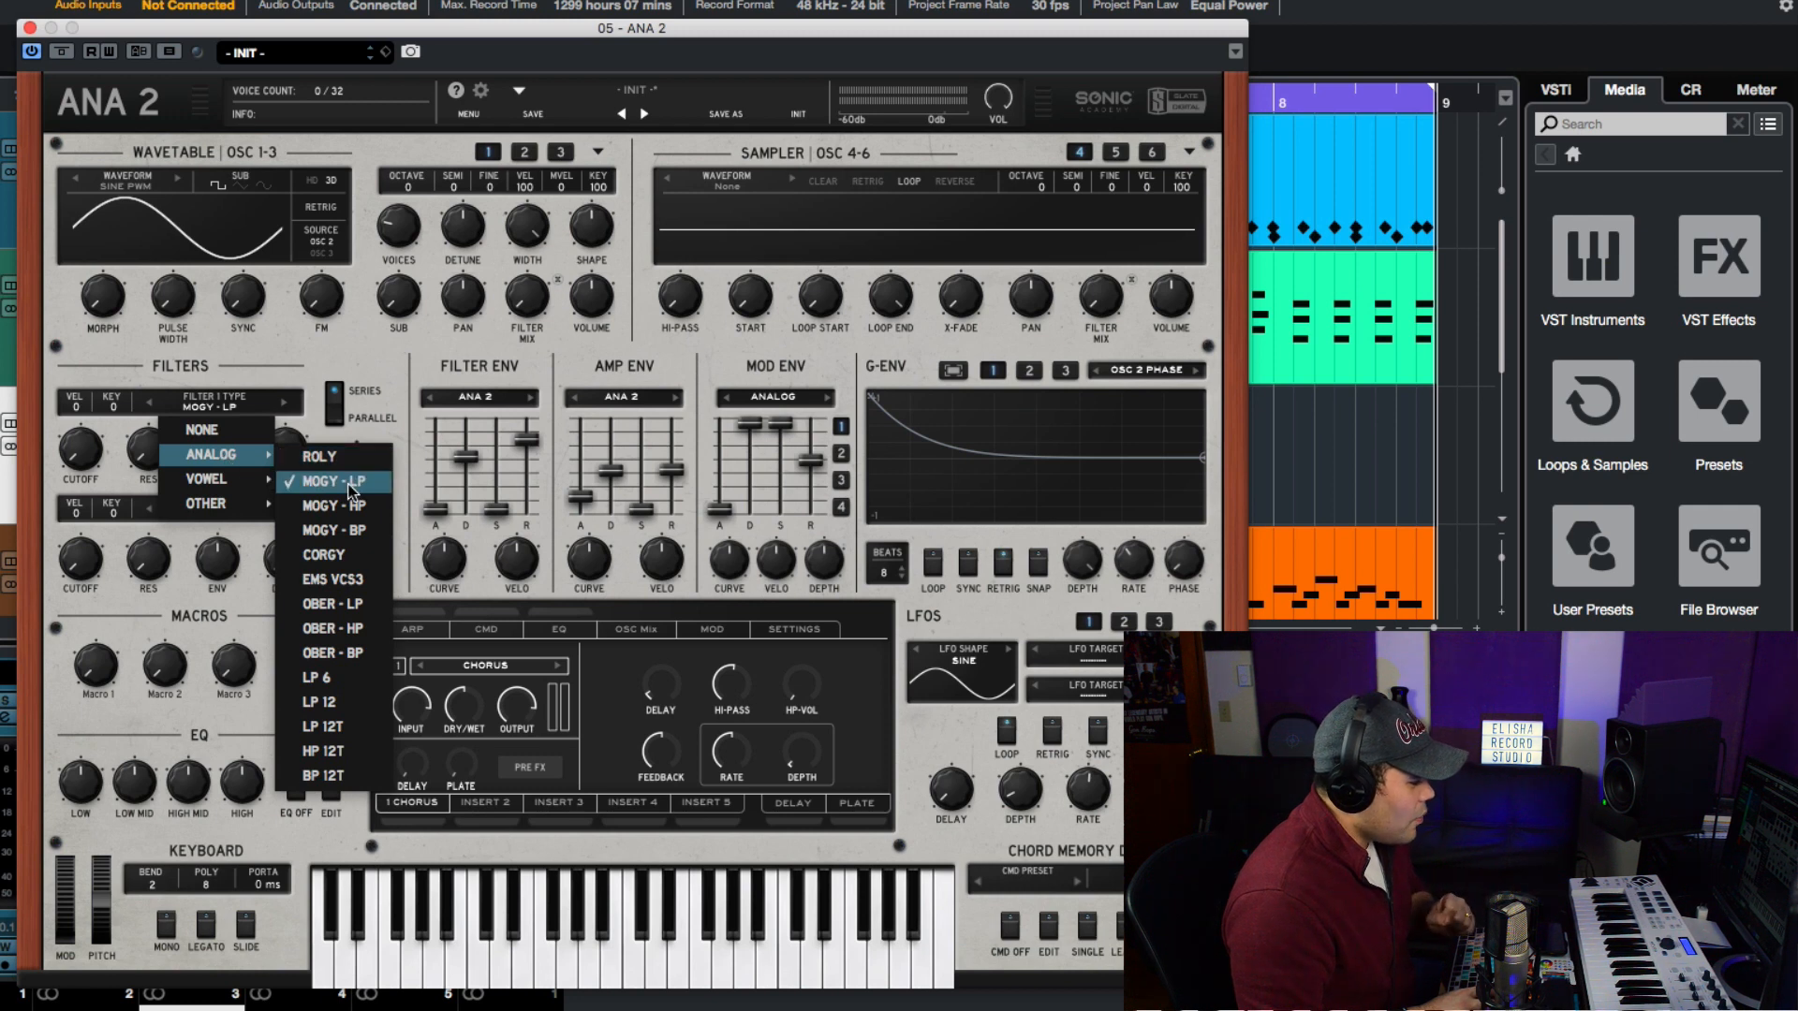
{"action": "left_click", "coordinate": [359, 481]}
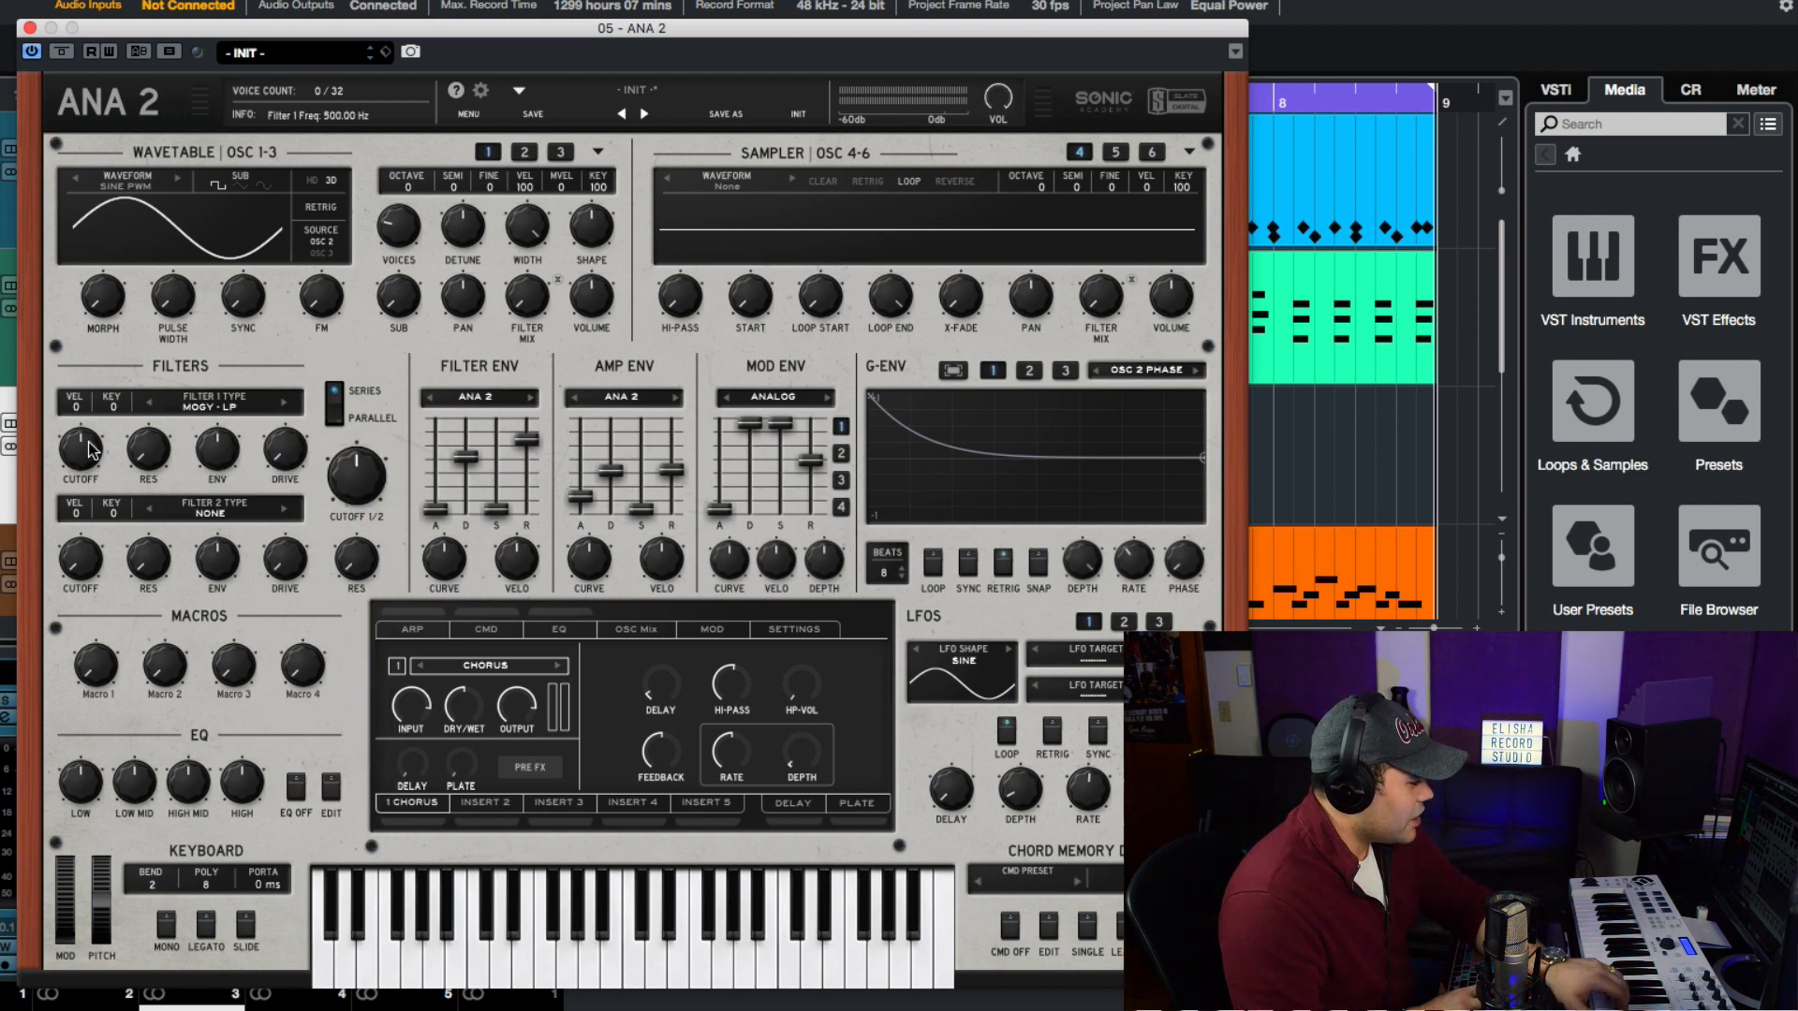
{"action": "mouse_move", "coordinate": [91, 450]}
{"action": "left_mouse_down"}
{"action": "mouse_move", "coordinate": [81, 550]}
{"action": "mouse_move", "coordinate": [97, 435]}
{"action": "left_mouse_up"}
{"action": "left_click_drag", "start_coordinate": [147, 291], "coordinate": [90, 451]}
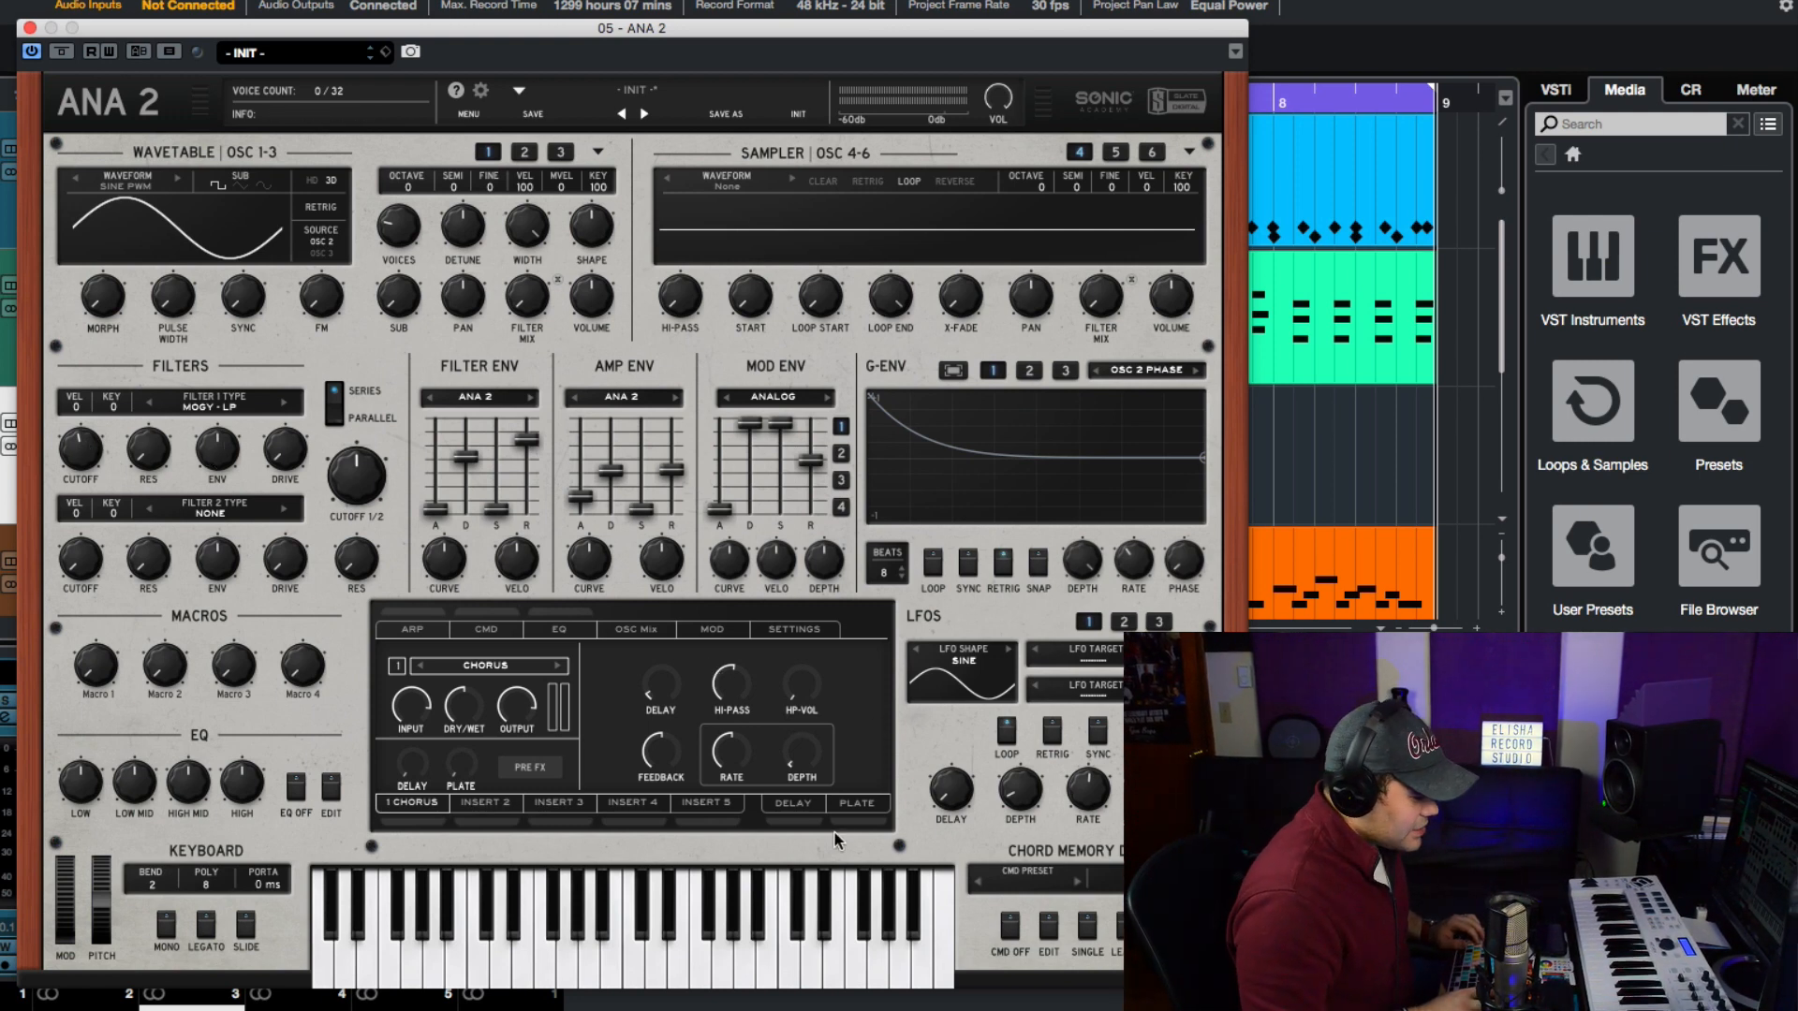
Turn on the Plate reverb with a partial dry/wet mix, and the Delay with its dry/wet at about 5.69%.
{"action": "left_click", "coordinate": [854, 803]}
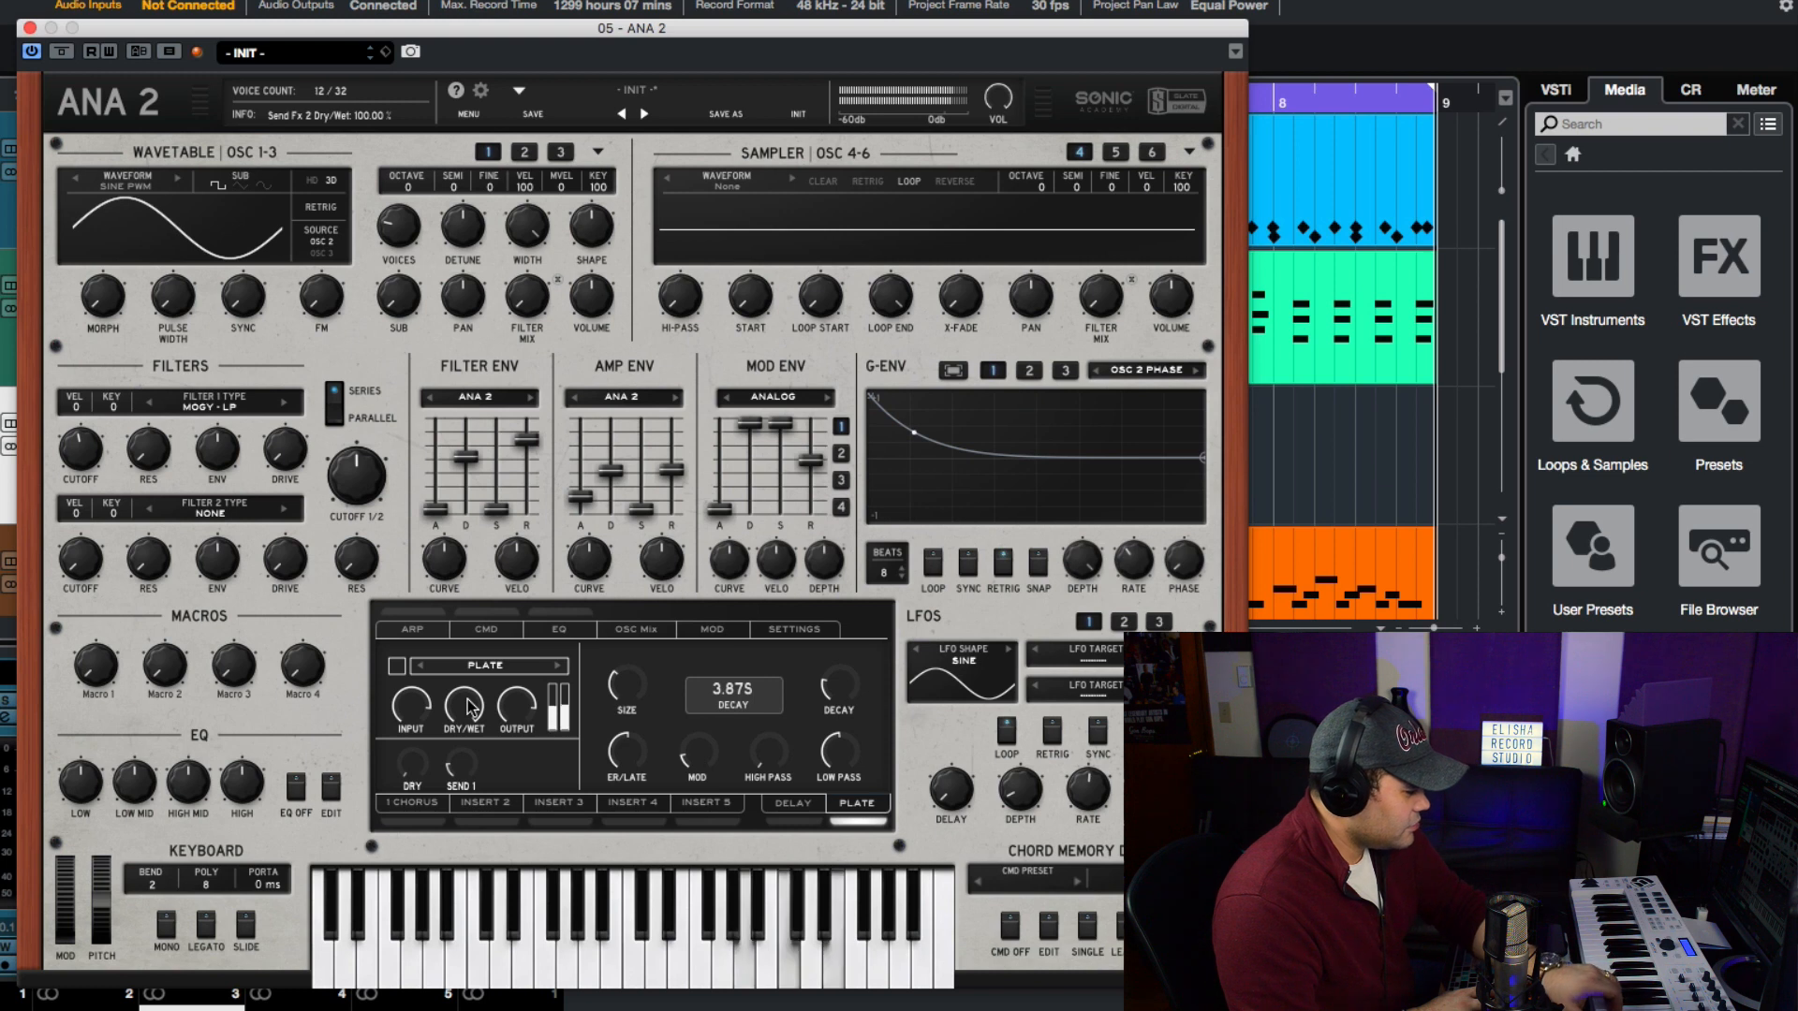
{"action": "left_click_drag", "start_coordinate": [470, 709], "coordinate": [470, 796]}
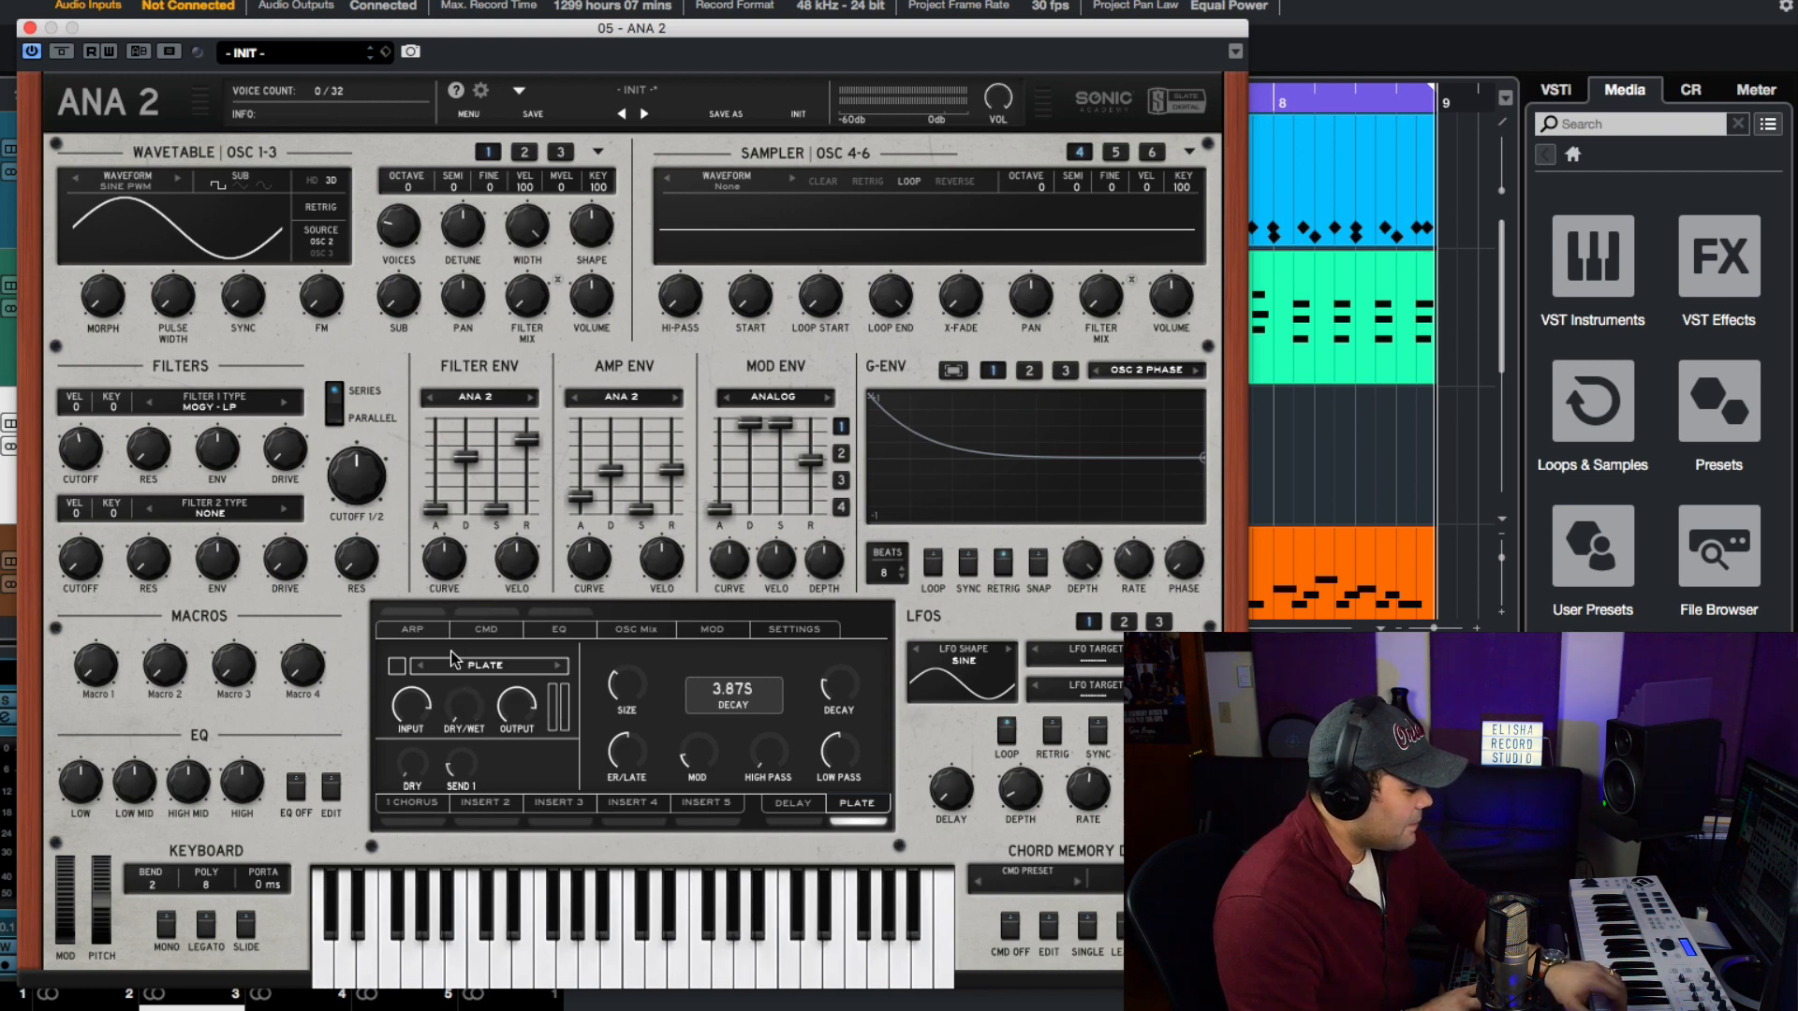
{"action": "left_click_drag", "start_coordinate": [461, 709], "coordinate": [474, 672]}
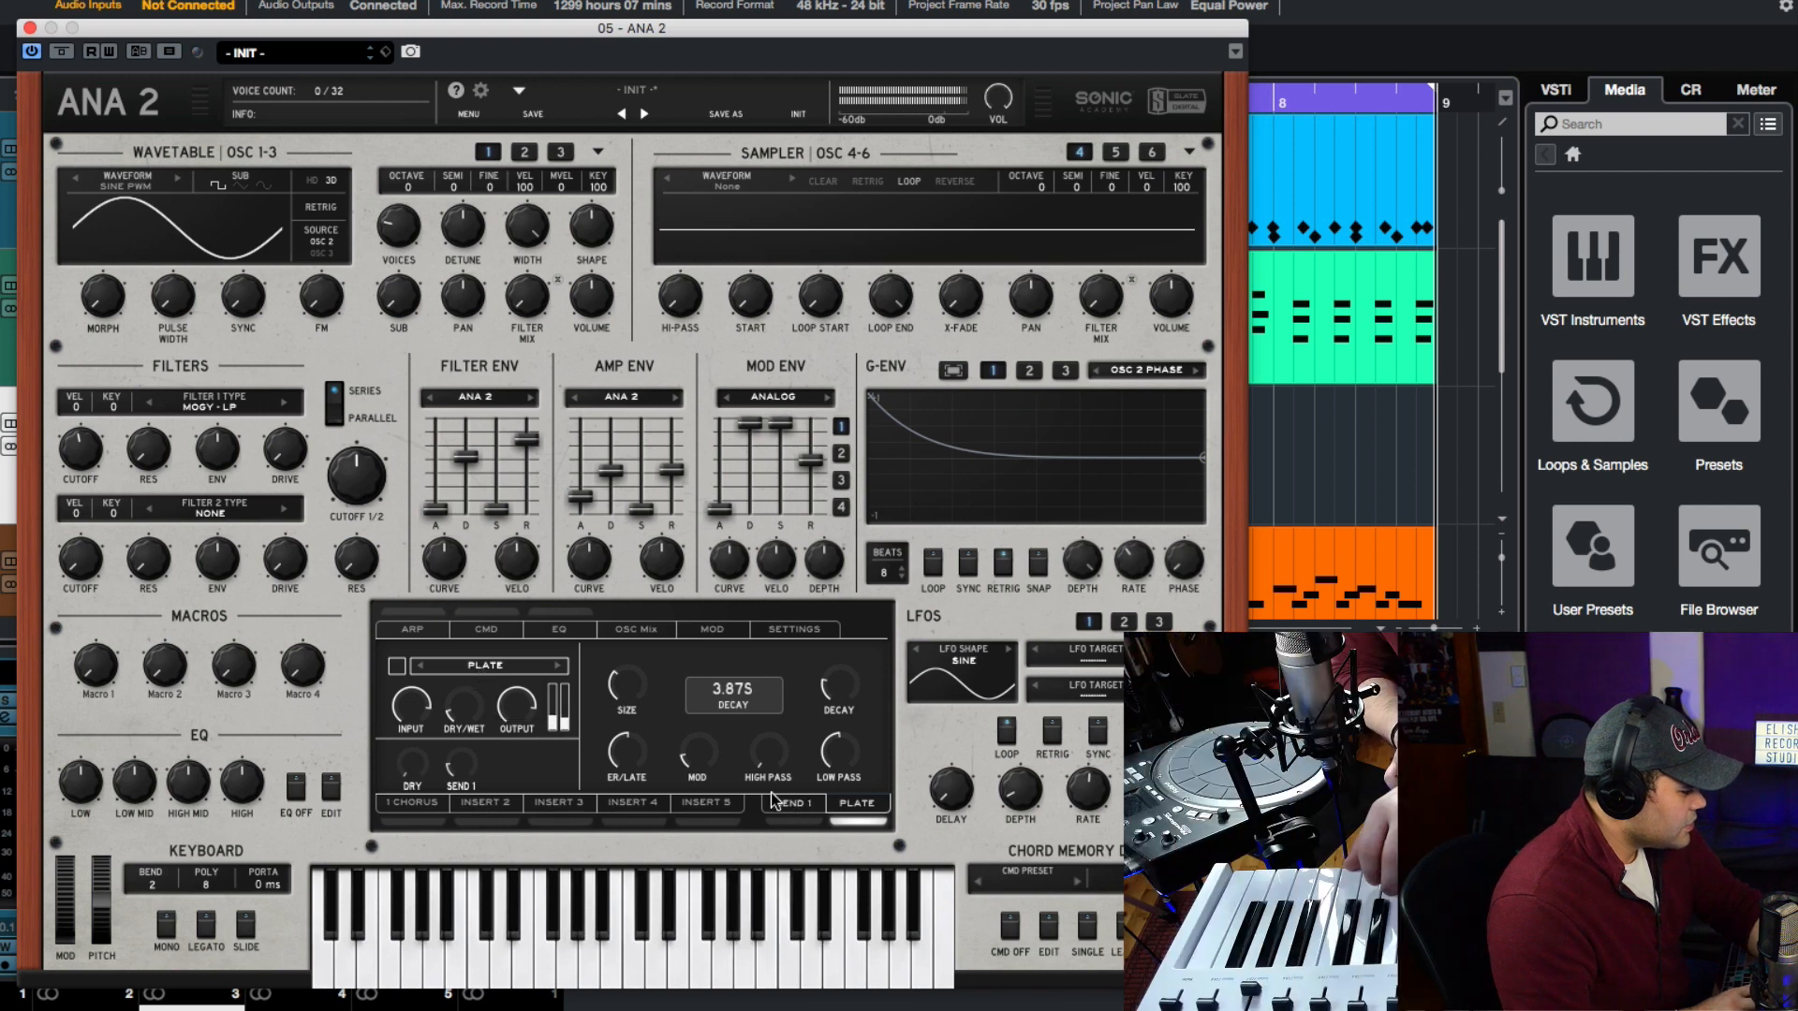
{"action": "left_click", "coordinate": [801, 806]}
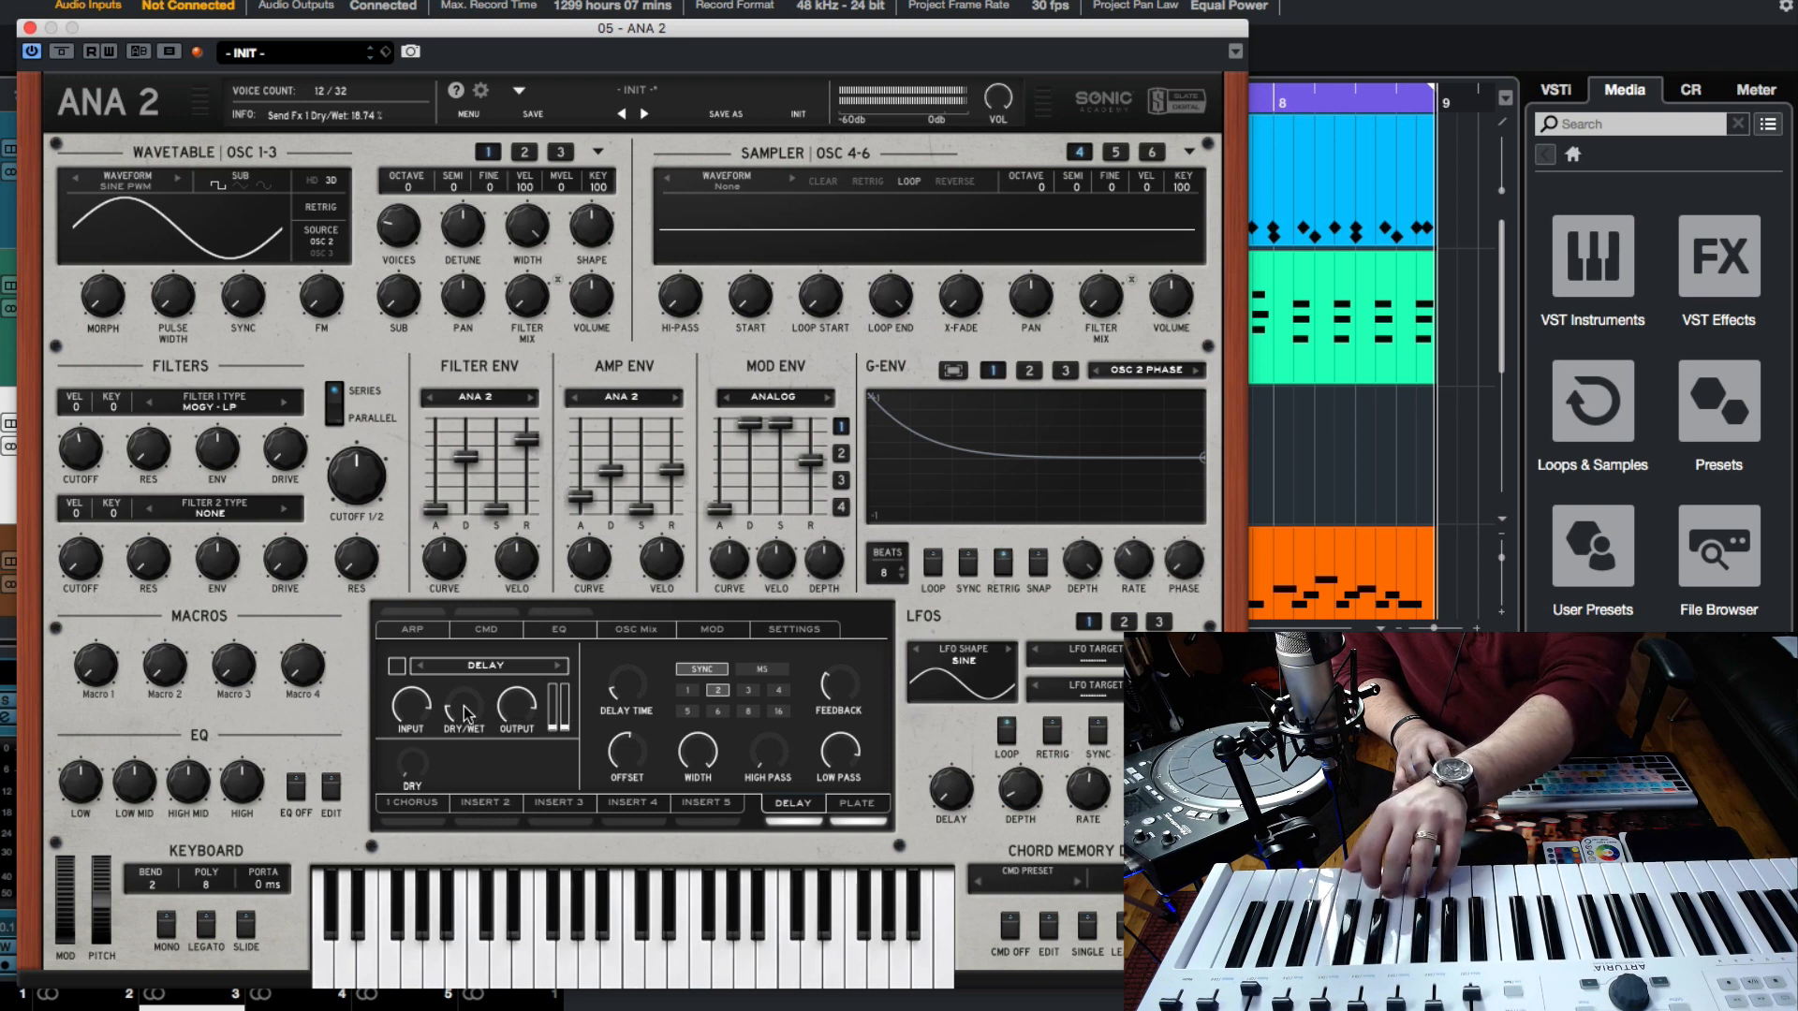
{"action": "left_click_drag", "start_coordinate": [482, 709], "coordinate": [474, 740]}
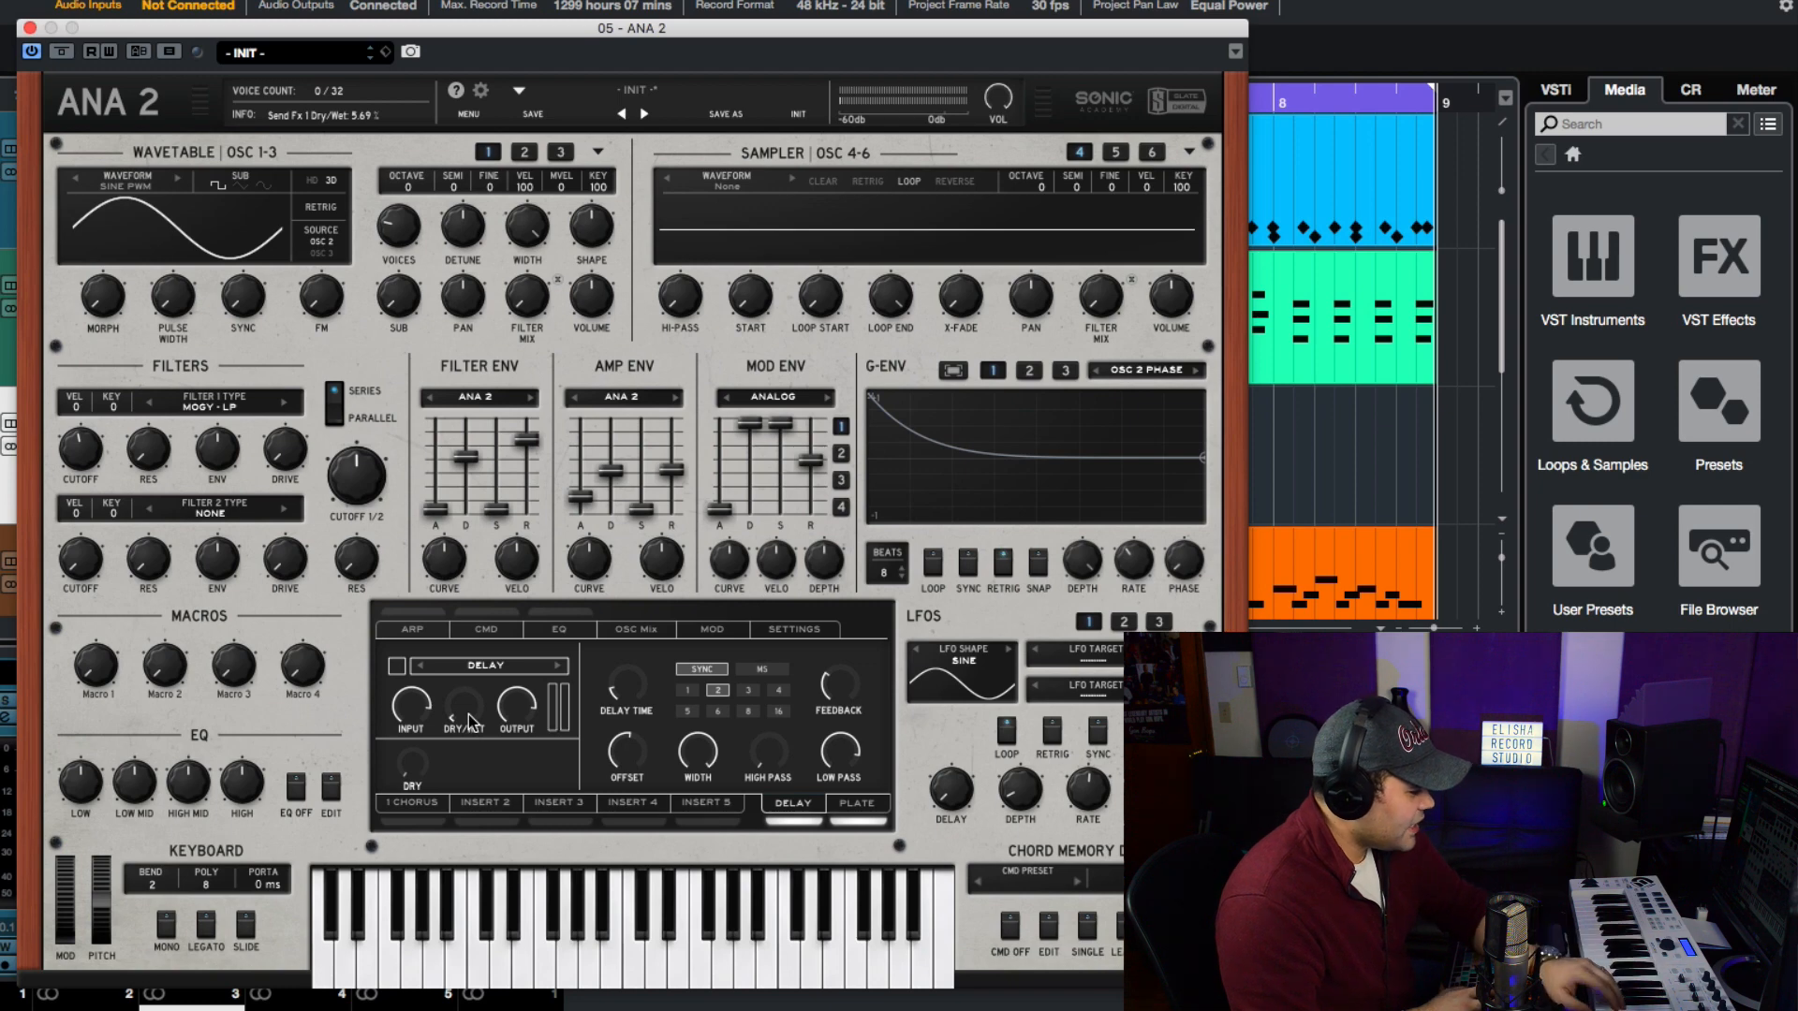
Enable the first insert effect slot and replace its Chorus with the dynamic effect Multi Comp.
{"action": "left_click", "coordinate": [424, 820]}
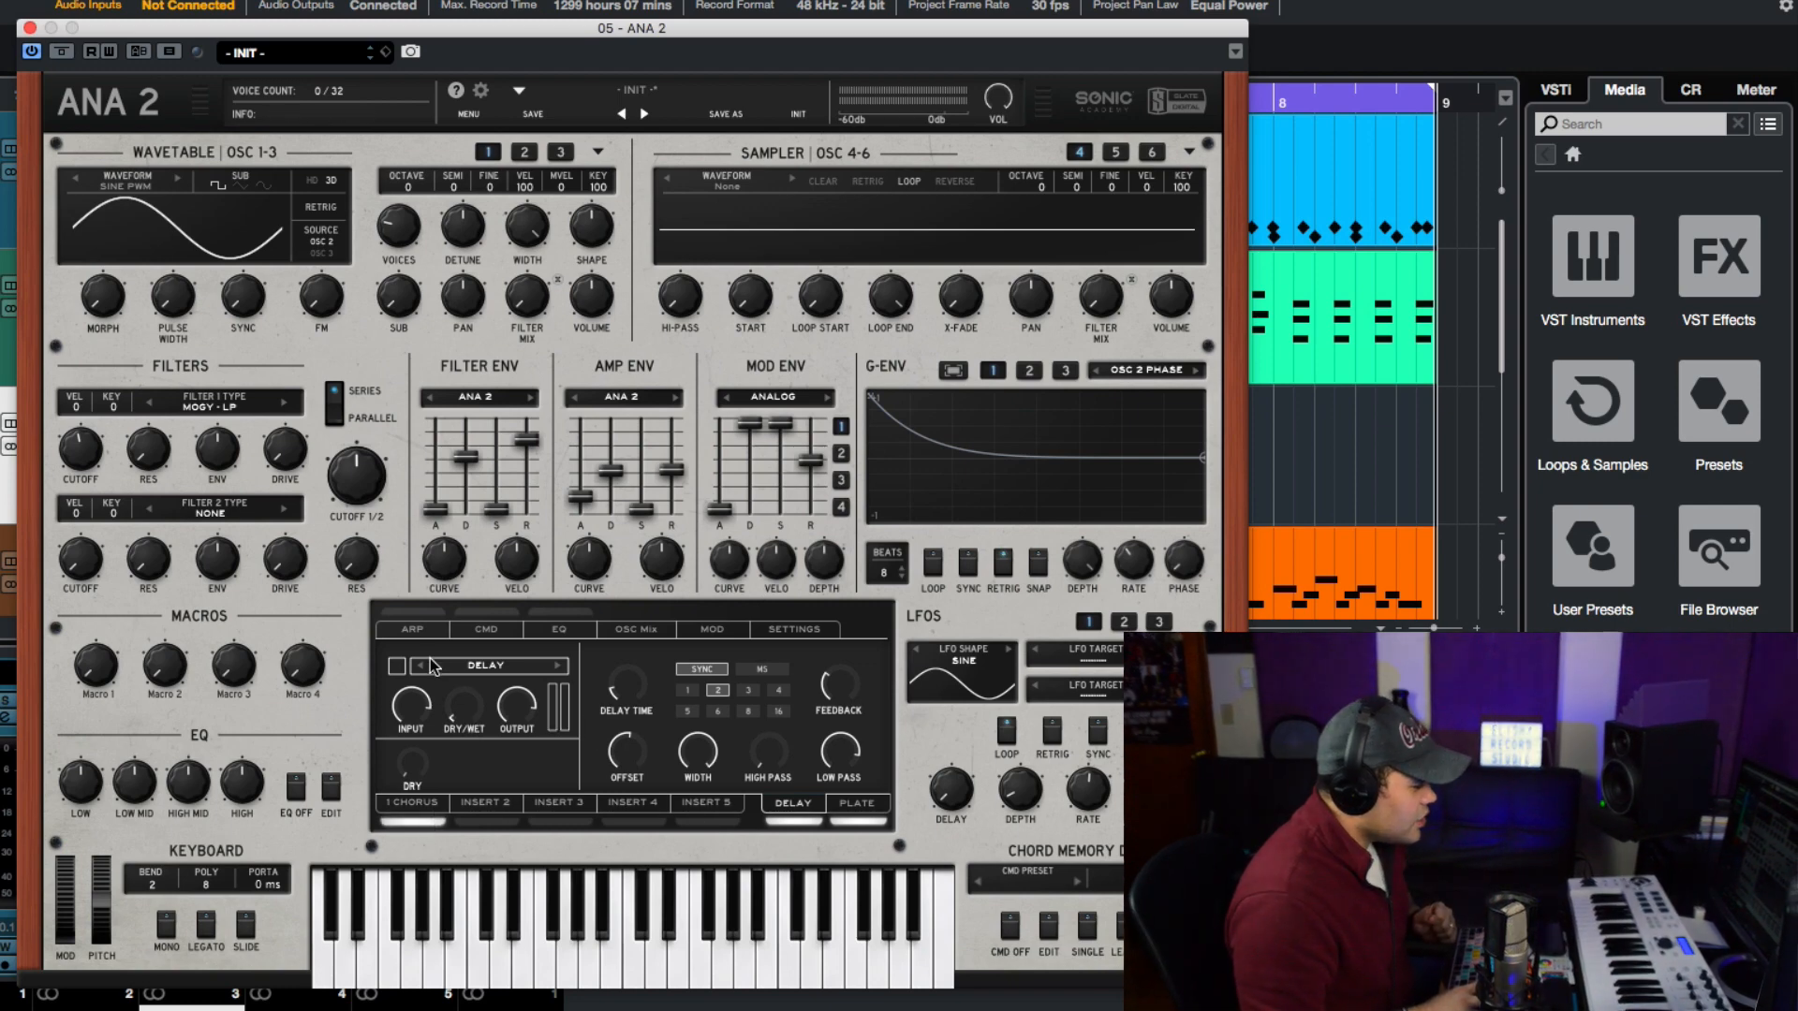
{"action": "left_click", "coordinate": [419, 631]}
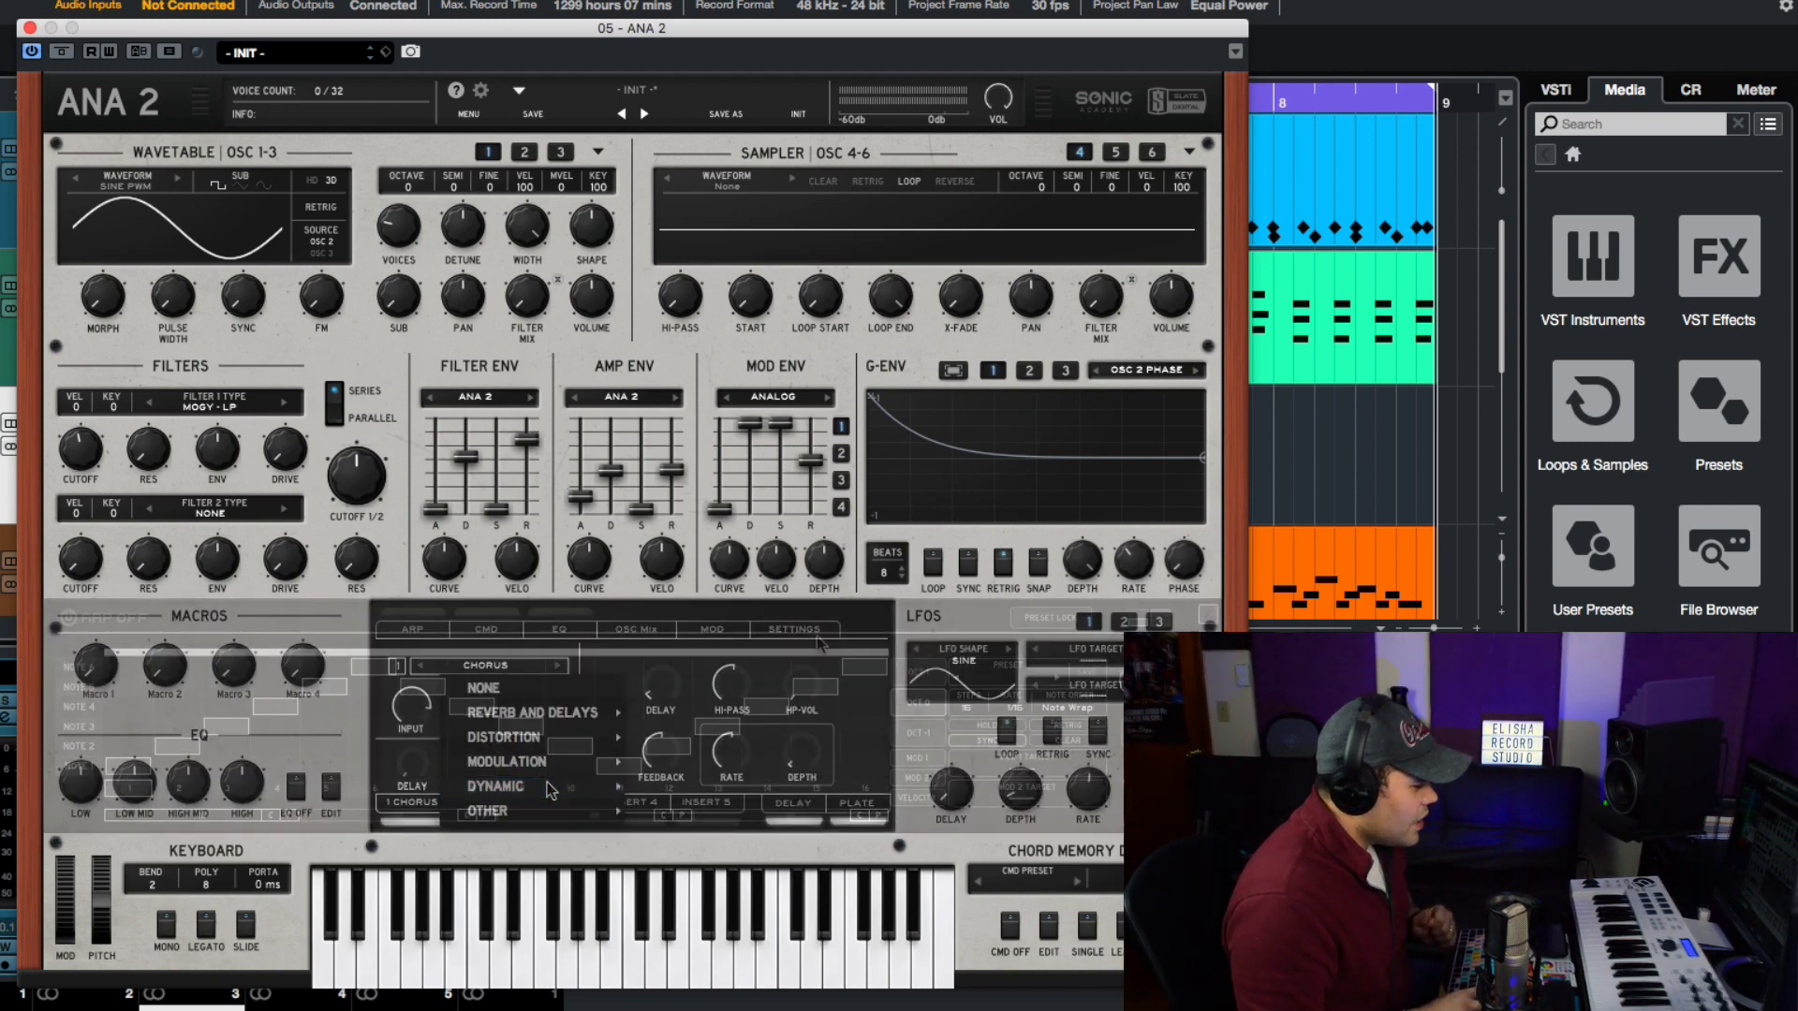
{"action": "mouse_move", "coordinate": [554, 787]}
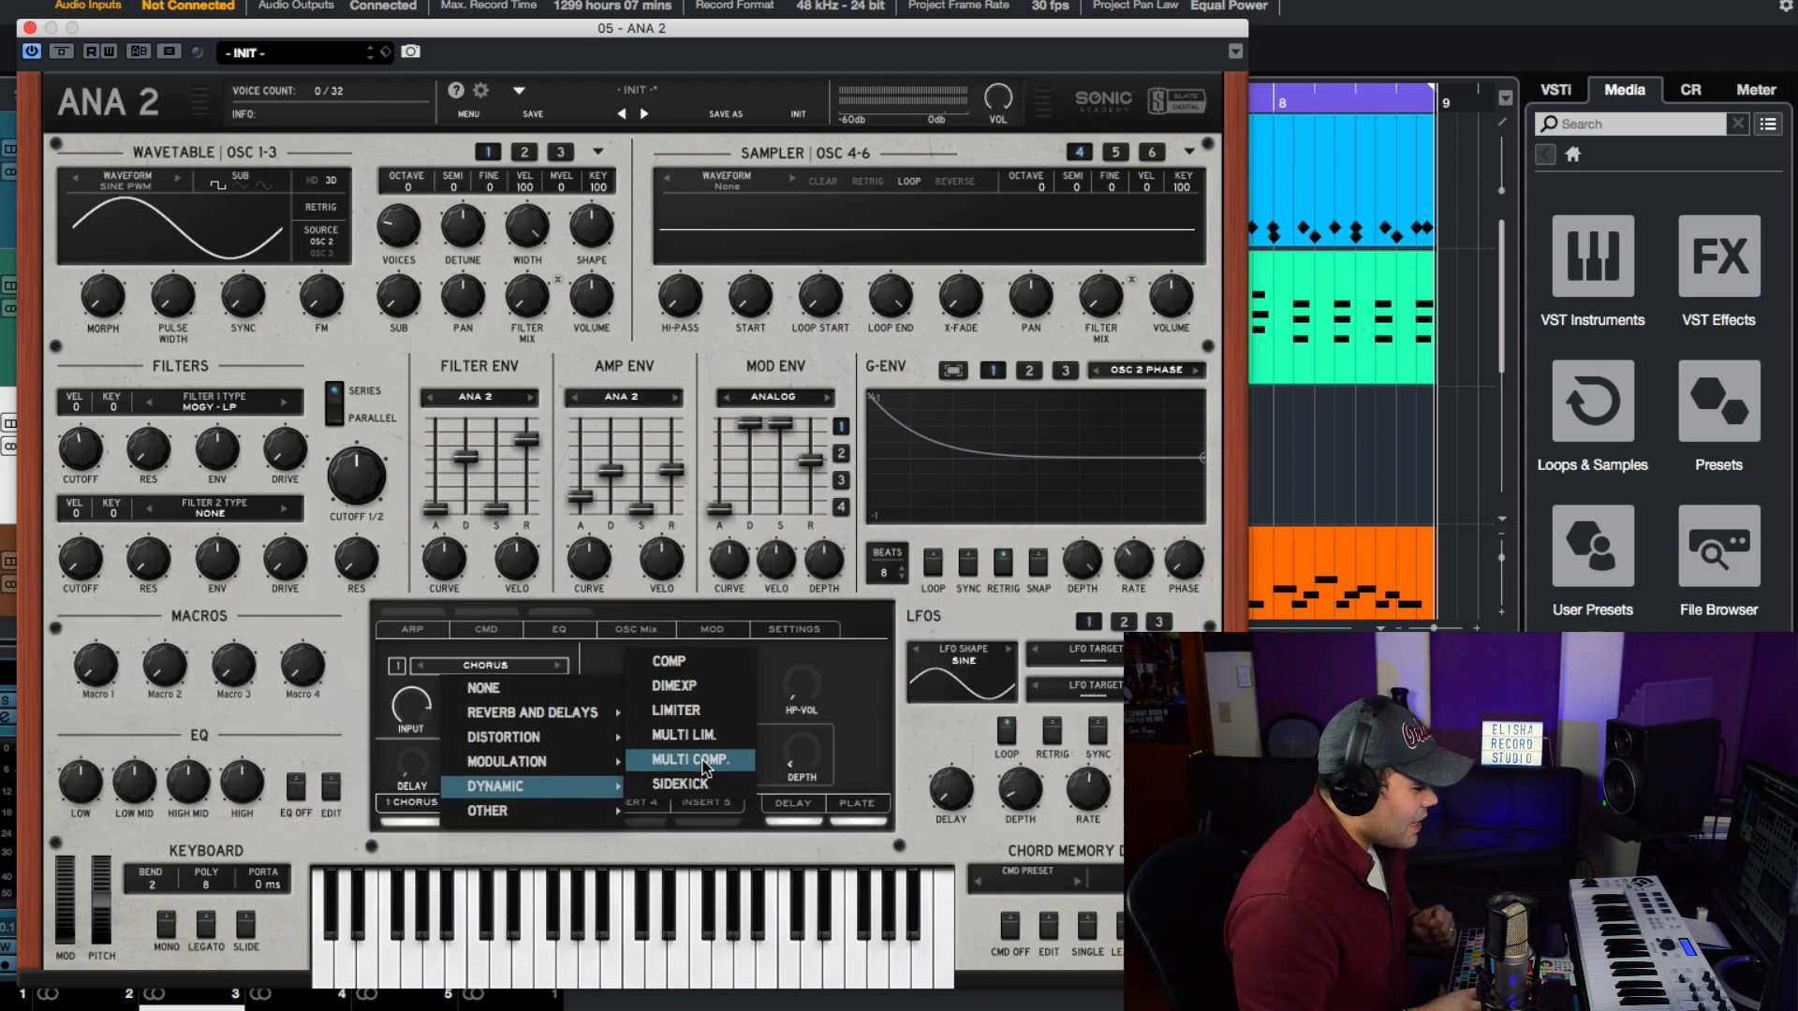
{"action": "left_click", "coordinate": [706, 763]}
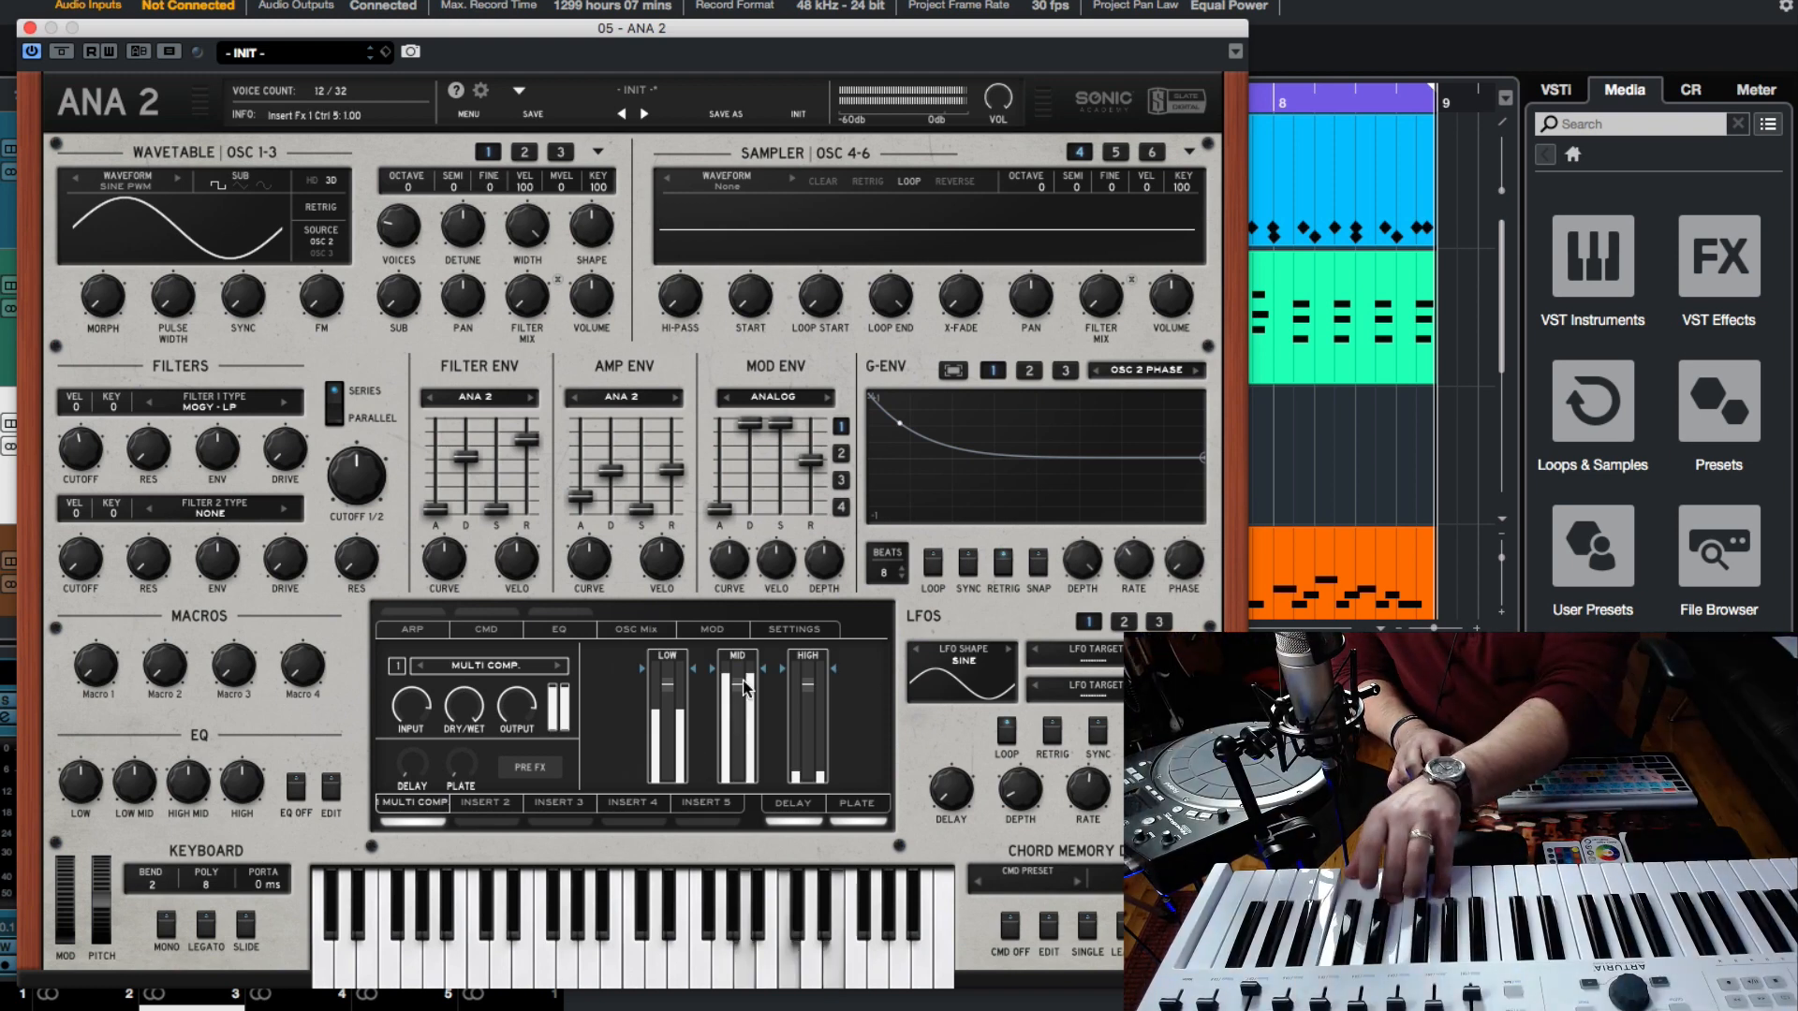
Lower the multiband compressor's mid and high band thresholds, setting the mid band to about 0.89.
{"action": "mouse_move", "coordinate": [712, 669]}
{"action": "left_mouse_down"}
{"action": "mouse_move", "coordinate": [714, 696]}
{"action": "mouse_move", "coordinate": [710, 673]}
{"action": "left_mouse_up"}
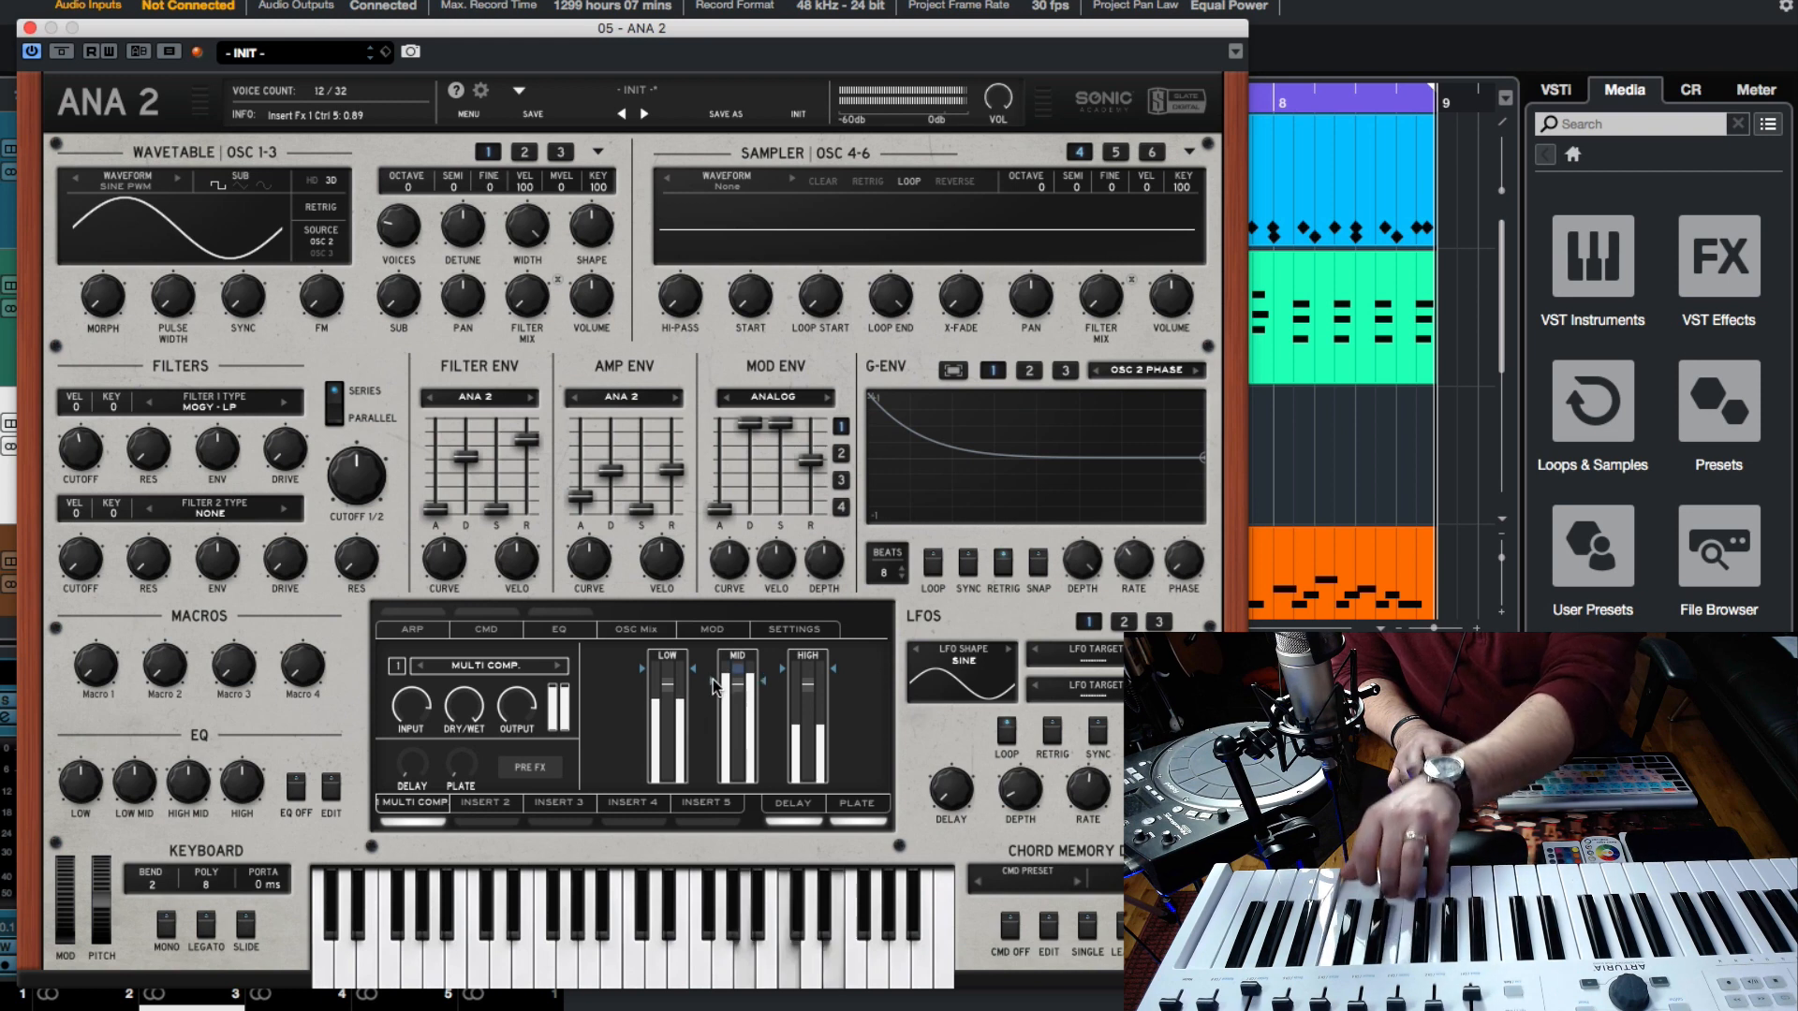
{"action": "mouse_move", "coordinate": [784, 681]}
{"action": "left_mouse_down"}
{"action": "mouse_move", "coordinate": [782, 749]}
{"action": "mouse_move", "coordinate": [802, 680]}
{"action": "left_mouse_up"}
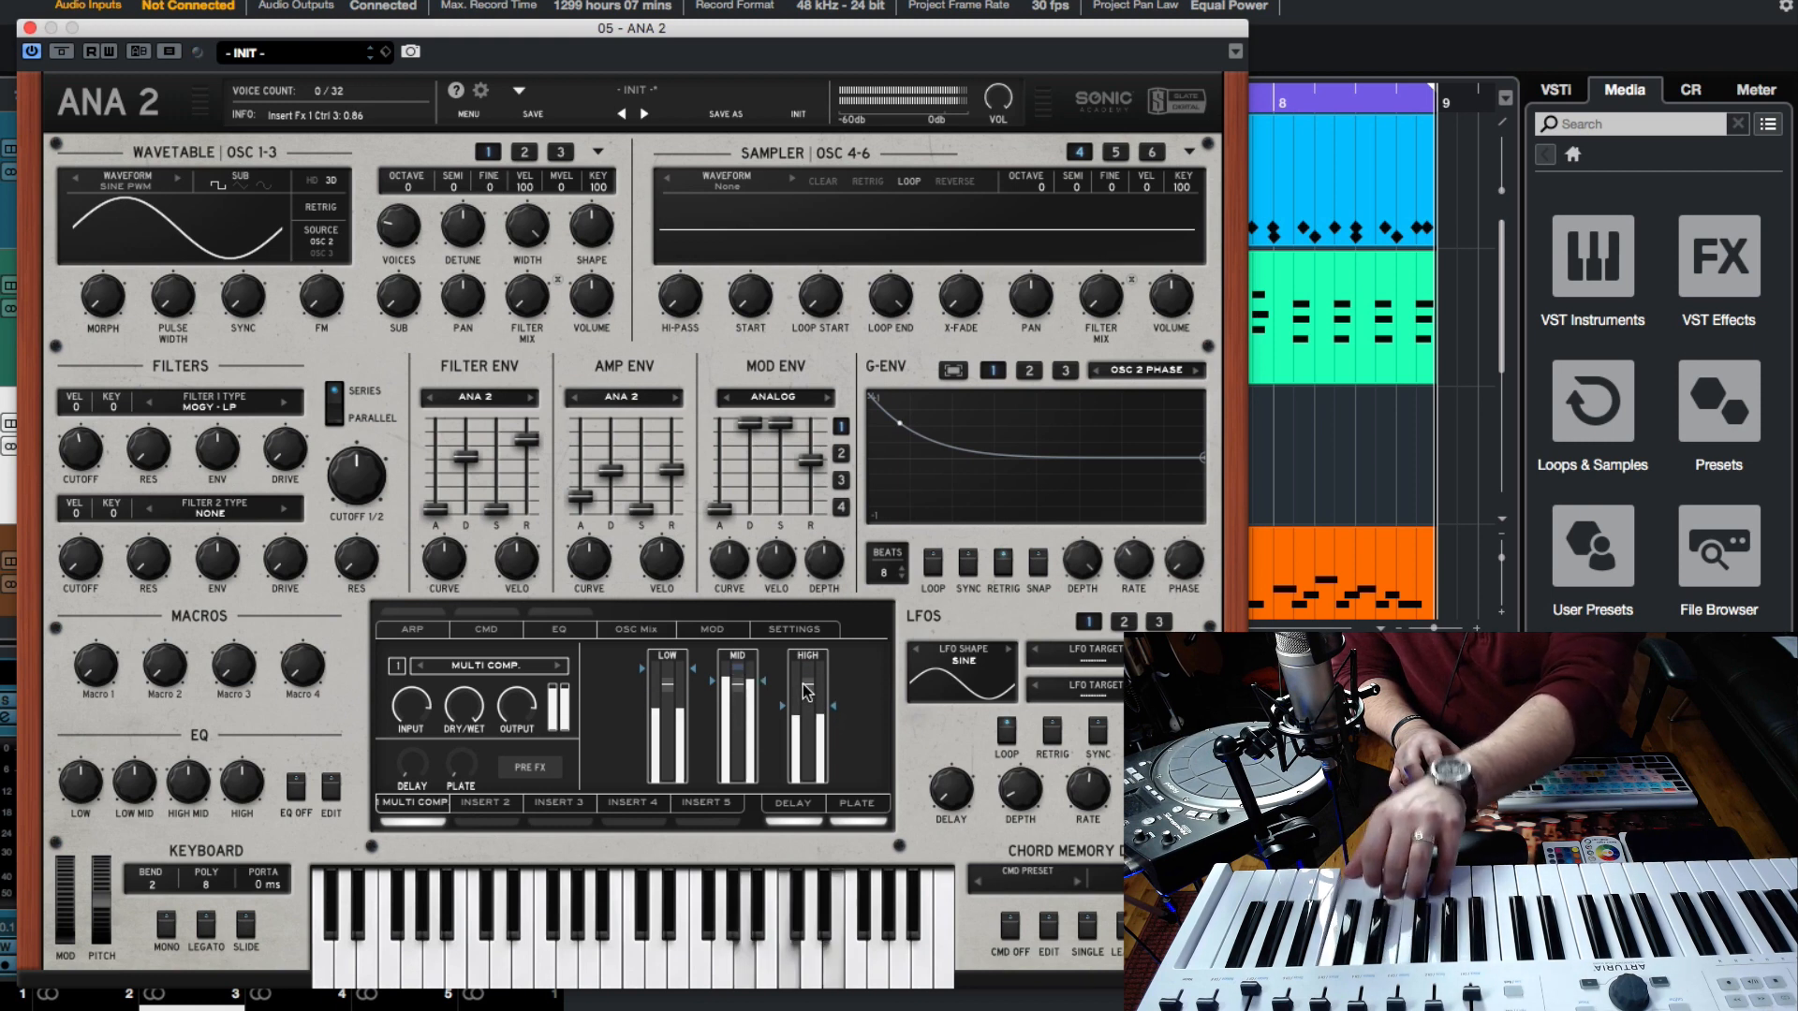
{"action": "mouse_move", "coordinate": [81, 448]}
{"action": "left_mouse_down"}
{"action": "mouse_move", "coordinate": [86, 413]}
{"action": "mouse_move", "coordinate": [103, 472]}
{"action": "mouse_move", "coordinate": [96, 447]}
{"action": "left_mouse_up"}
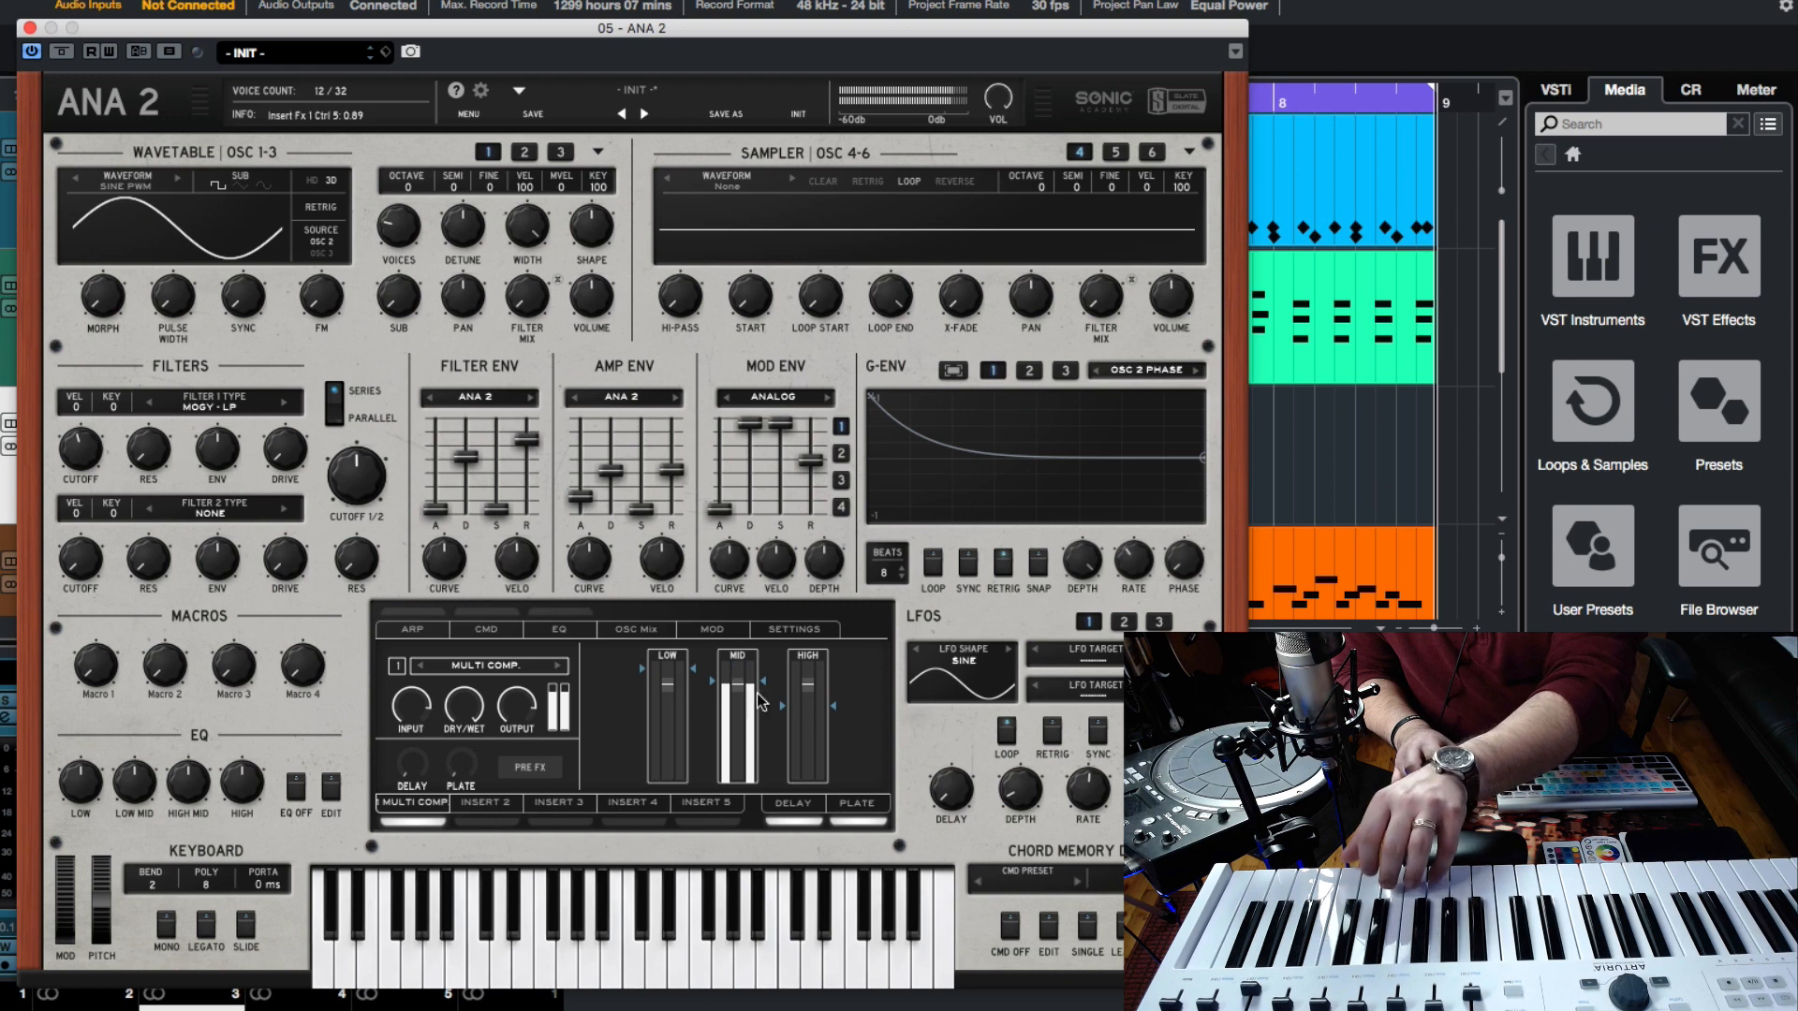
Raise the multiband compressor's high band slider and open the oscillator mixer.
{"action": "mouse_move", "coordinate": [782, 702]}
{"action": "left_mouse_down"}
{"action": "mouse_move", "coordinate": [815, 678]}
{"action": "mouse_move", "coordinate": [799, 715]}
{"action": "mouse_move", "coordinate": [805, 678]}
{"action": "left_mouse_up"}
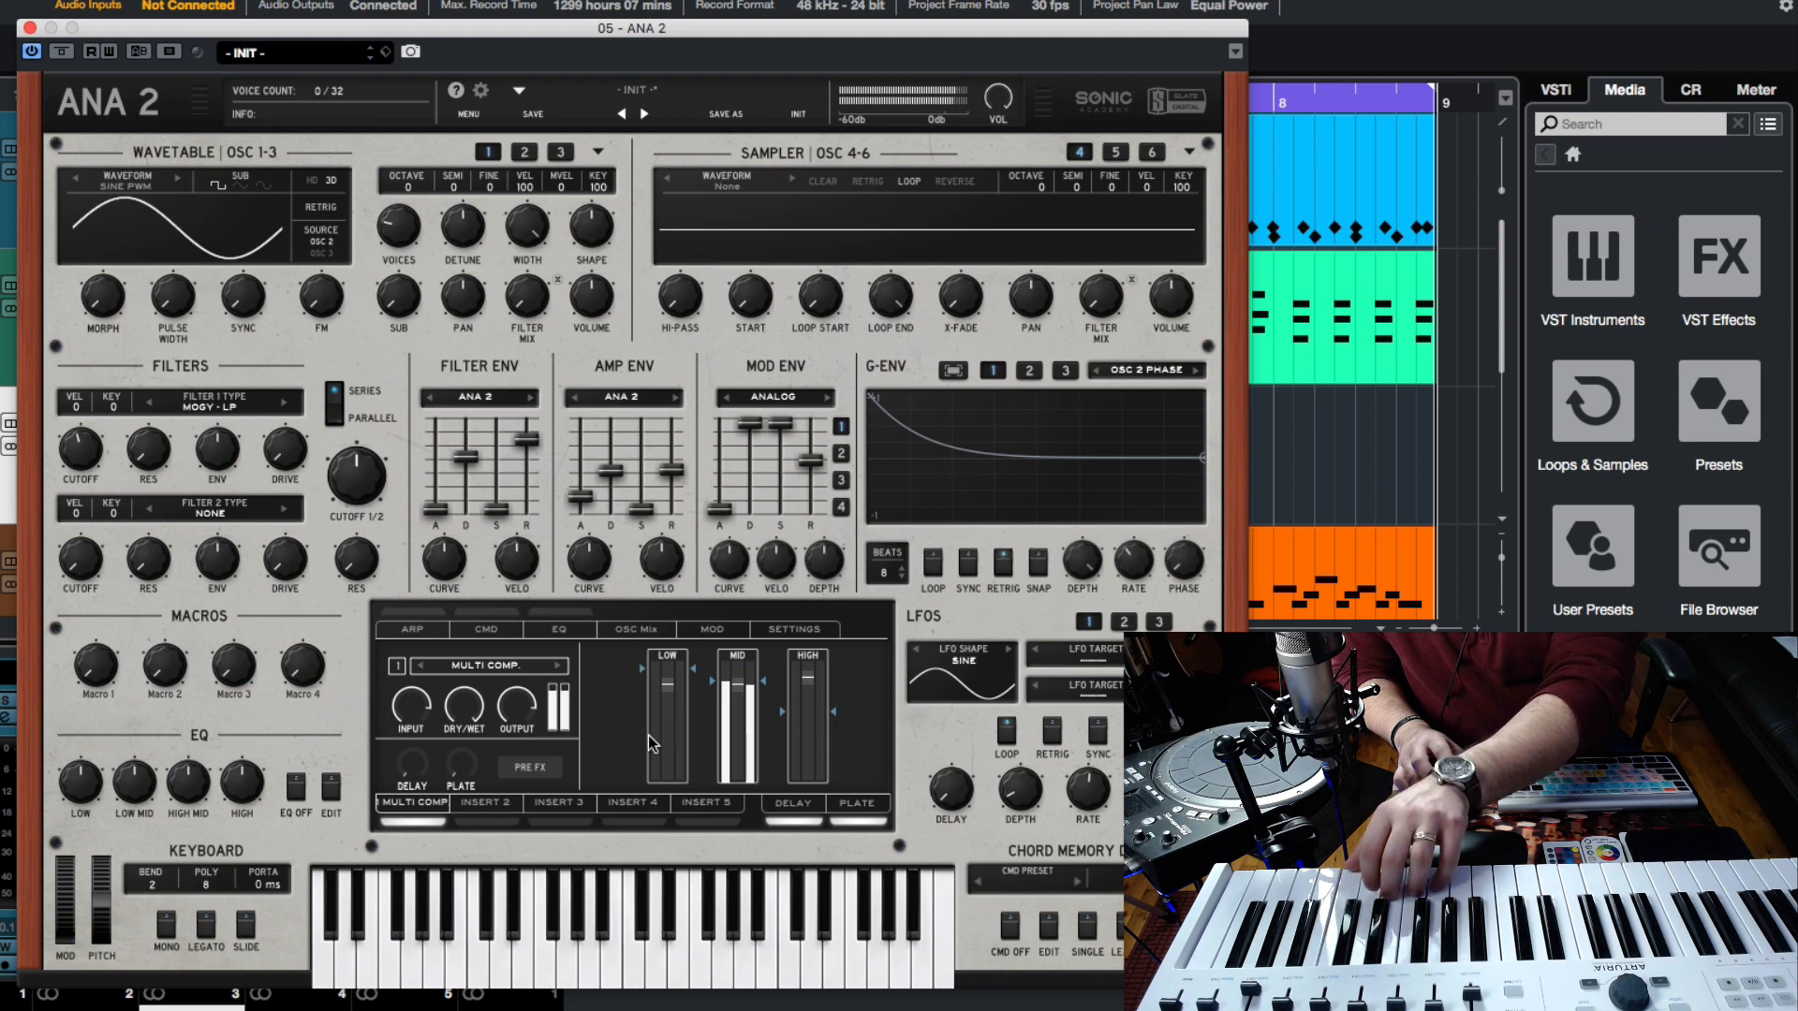
{"action": "left_click", "coordinate": [628, 635]}
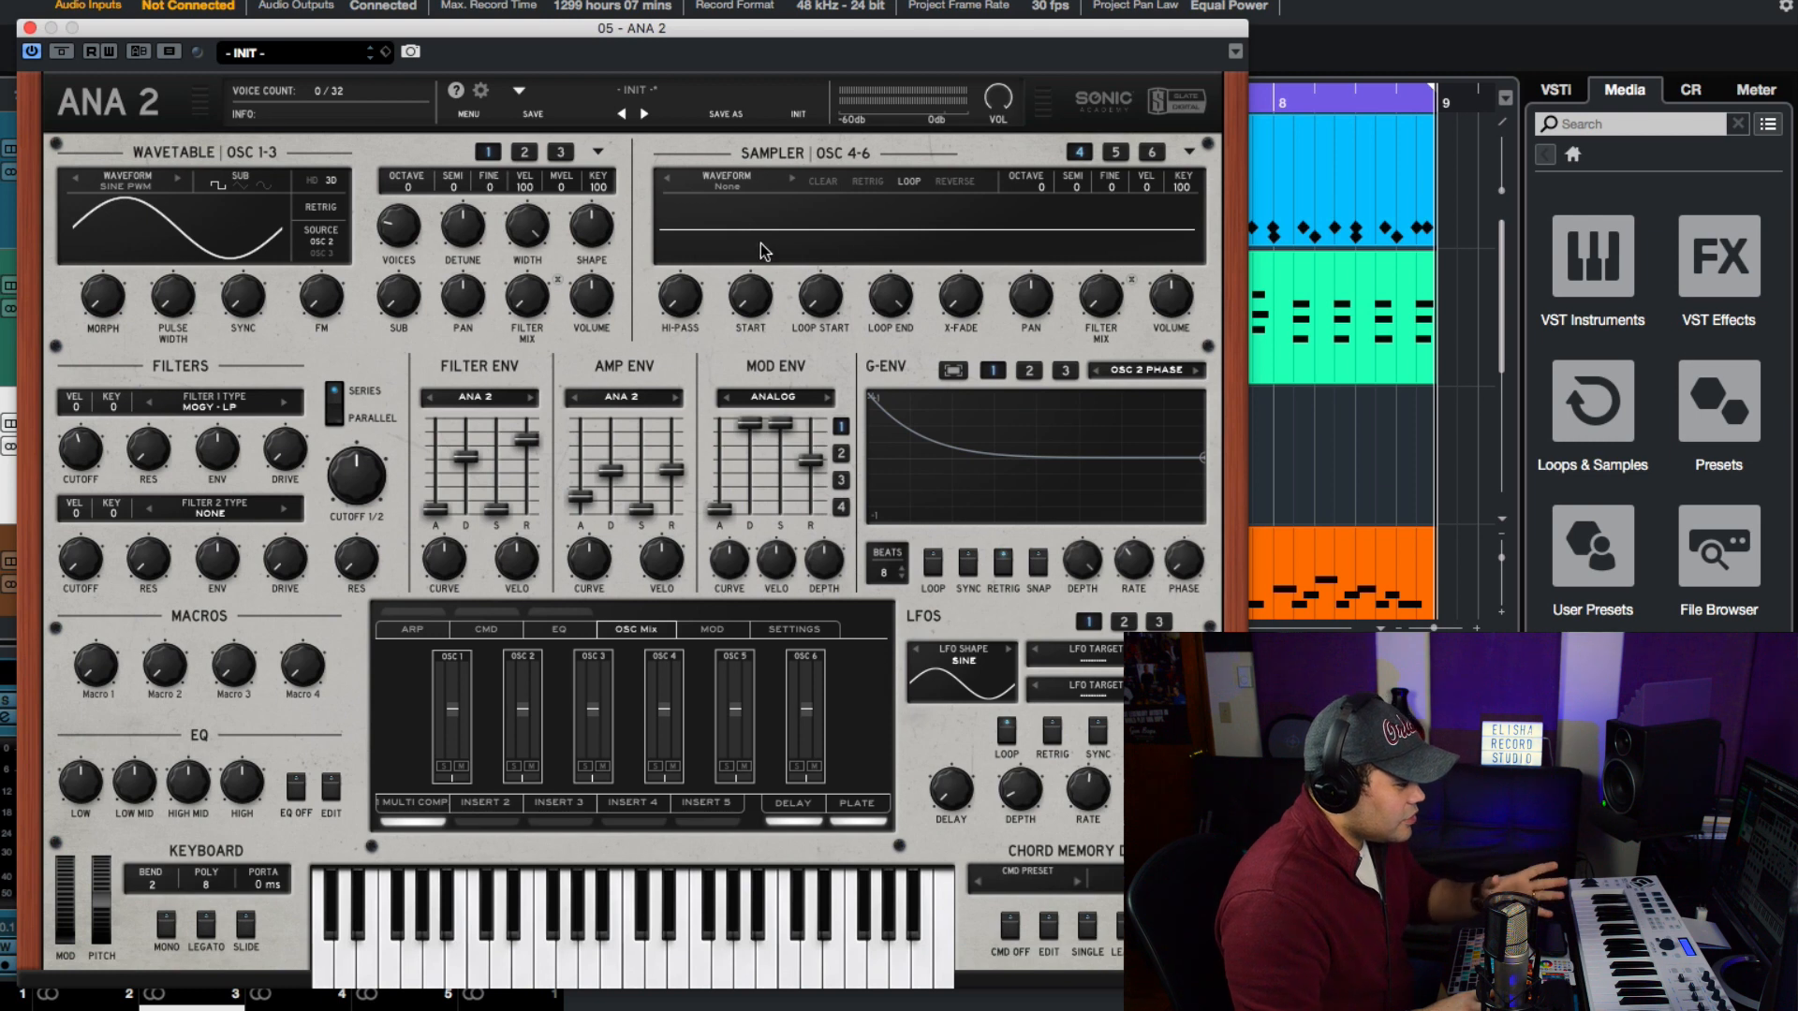
Load the mallet sample Tropical Attack into sampler 4, turning its looping off and retrigger on.
{"action": "left_click", "coordinate": [730, 186]}
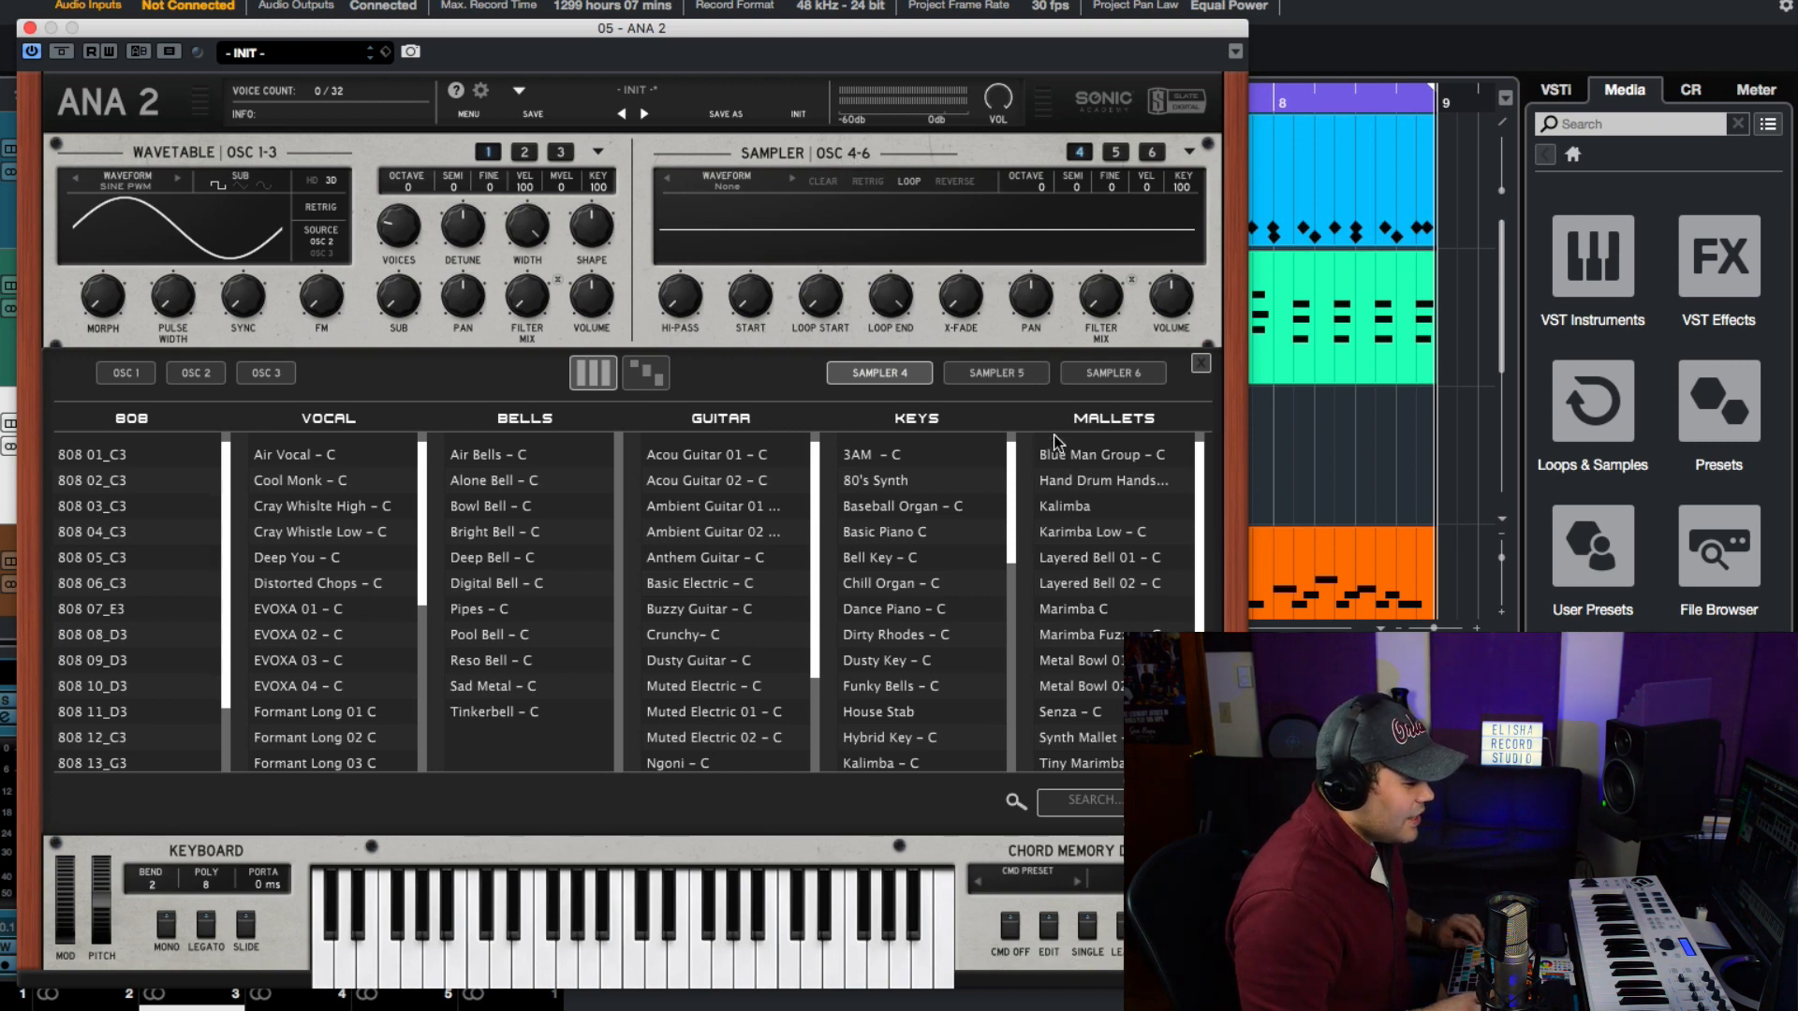
{"action": "scroll", "coordinate": [1081, 678], "scroll_direction": "down", "scroll_amount": 3}
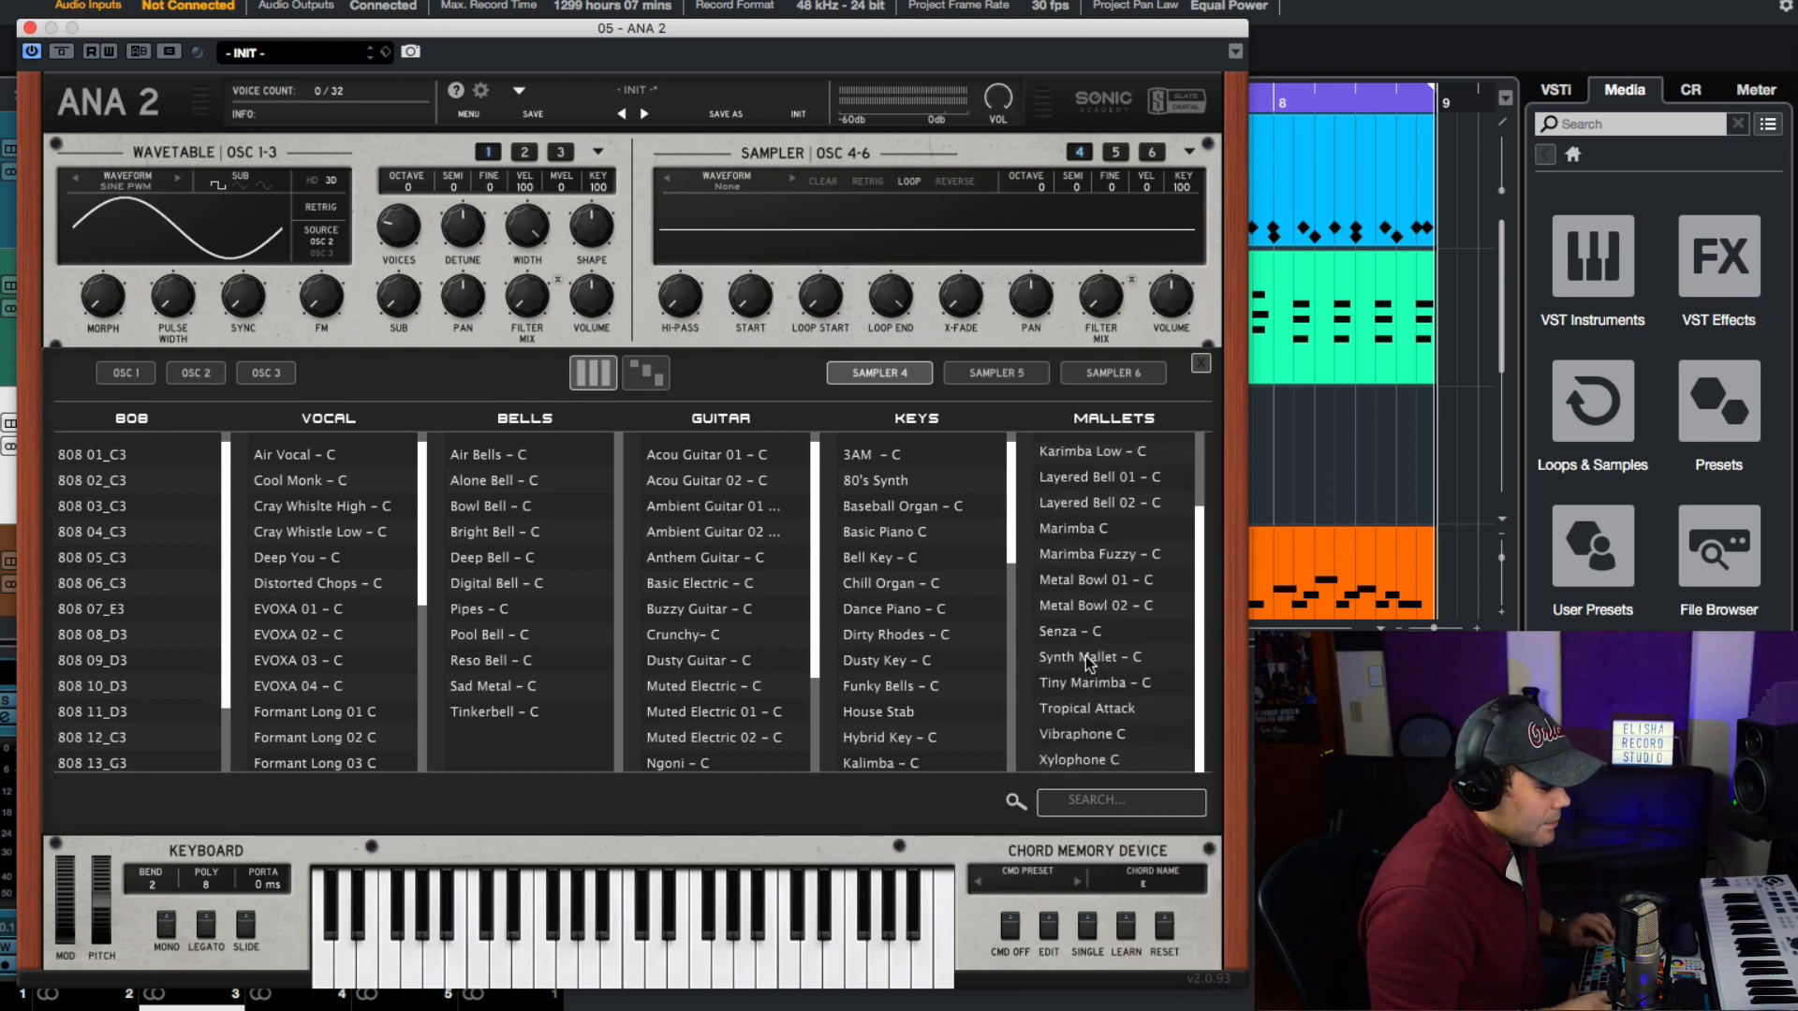
{"action": "left_click", "coordinate": [1067, 712]}
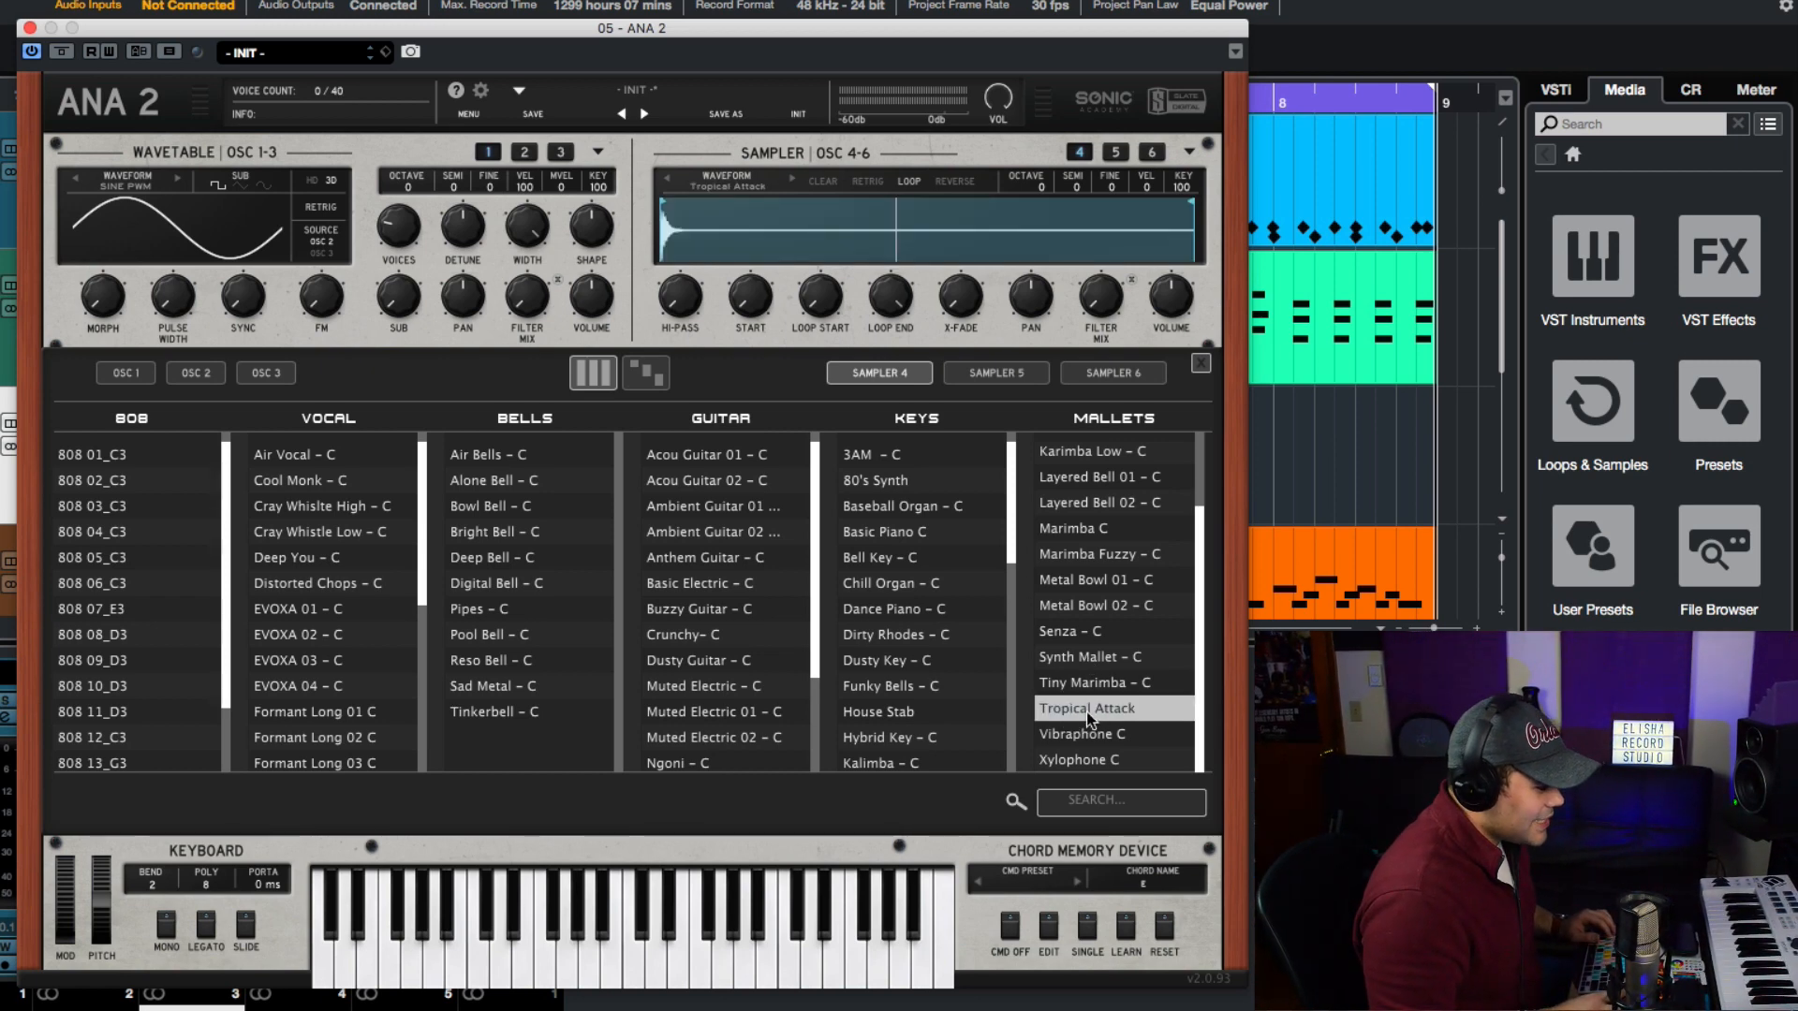
{"action": "double_click", "coordinate": [1086, 712]}
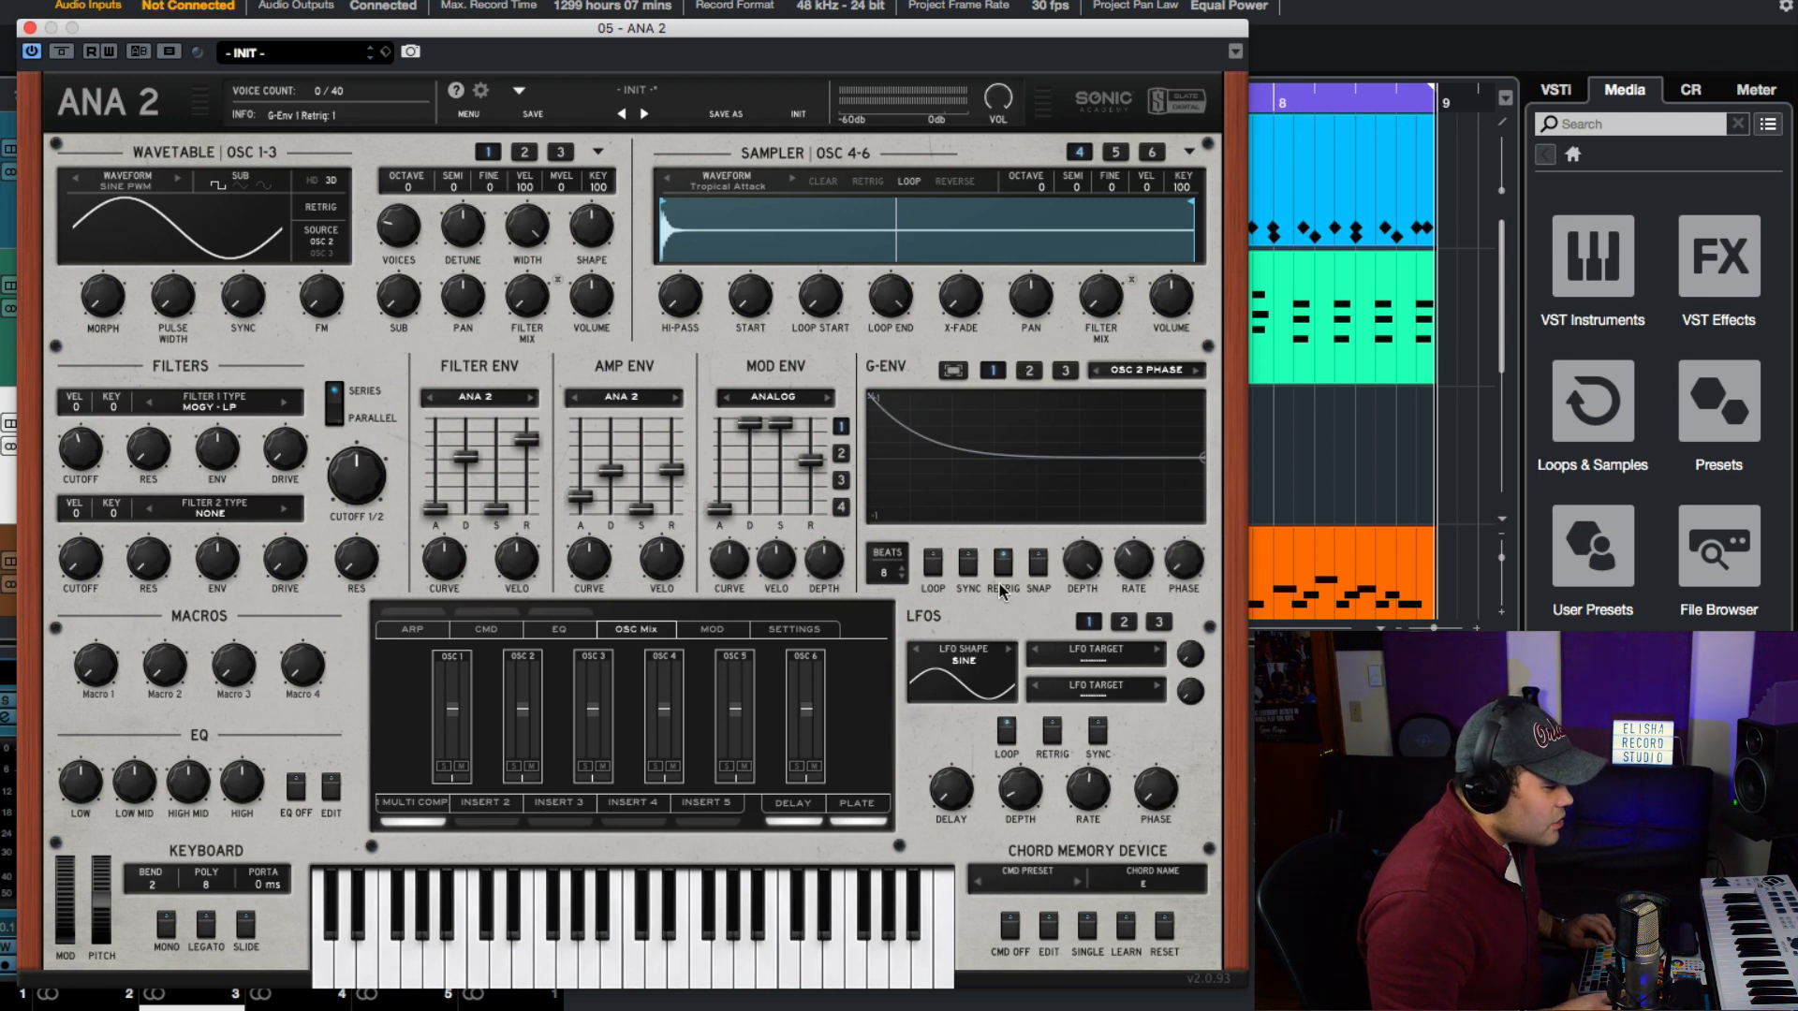
{"action": "left_click", "coordinate": [915, 184]}
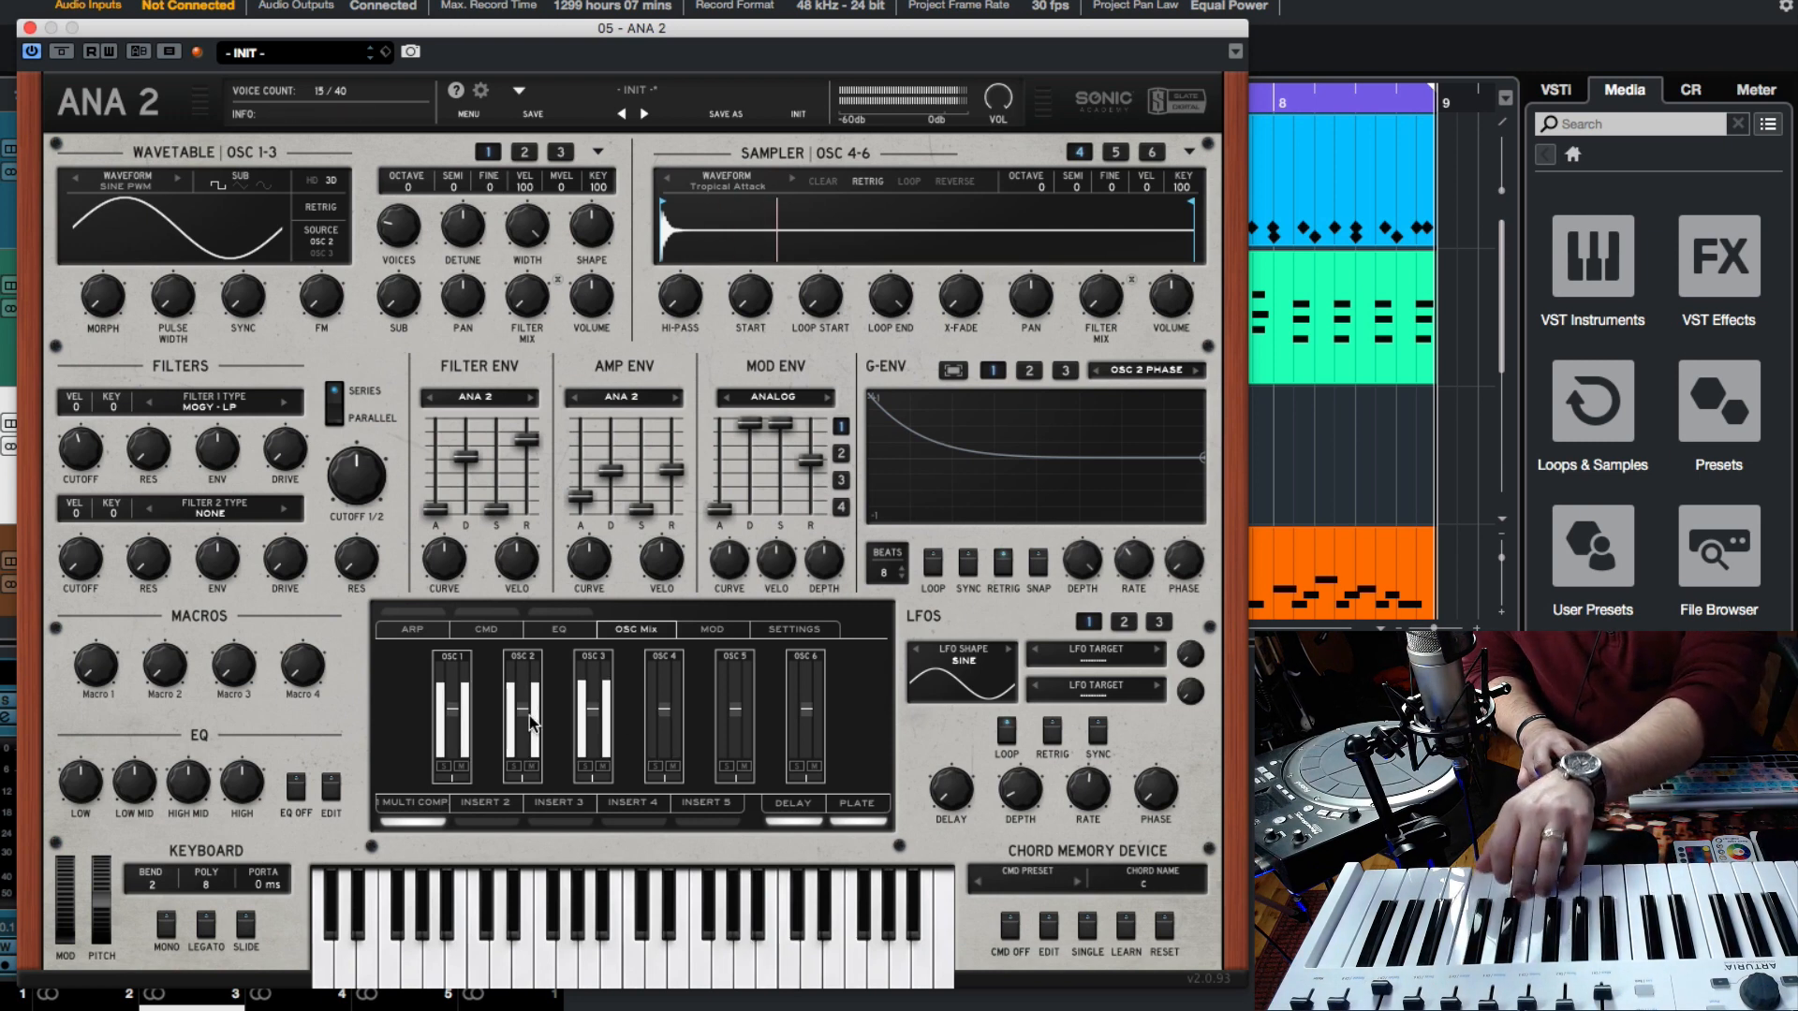
Lower the volumes of oscillators 2, 3 and 4 in the mixer and set oscillator 1 to about -10.88 dB.
{"action": "left_click_drag", "start_coordinate": [526, 714], "coordinate": [525, 726]}
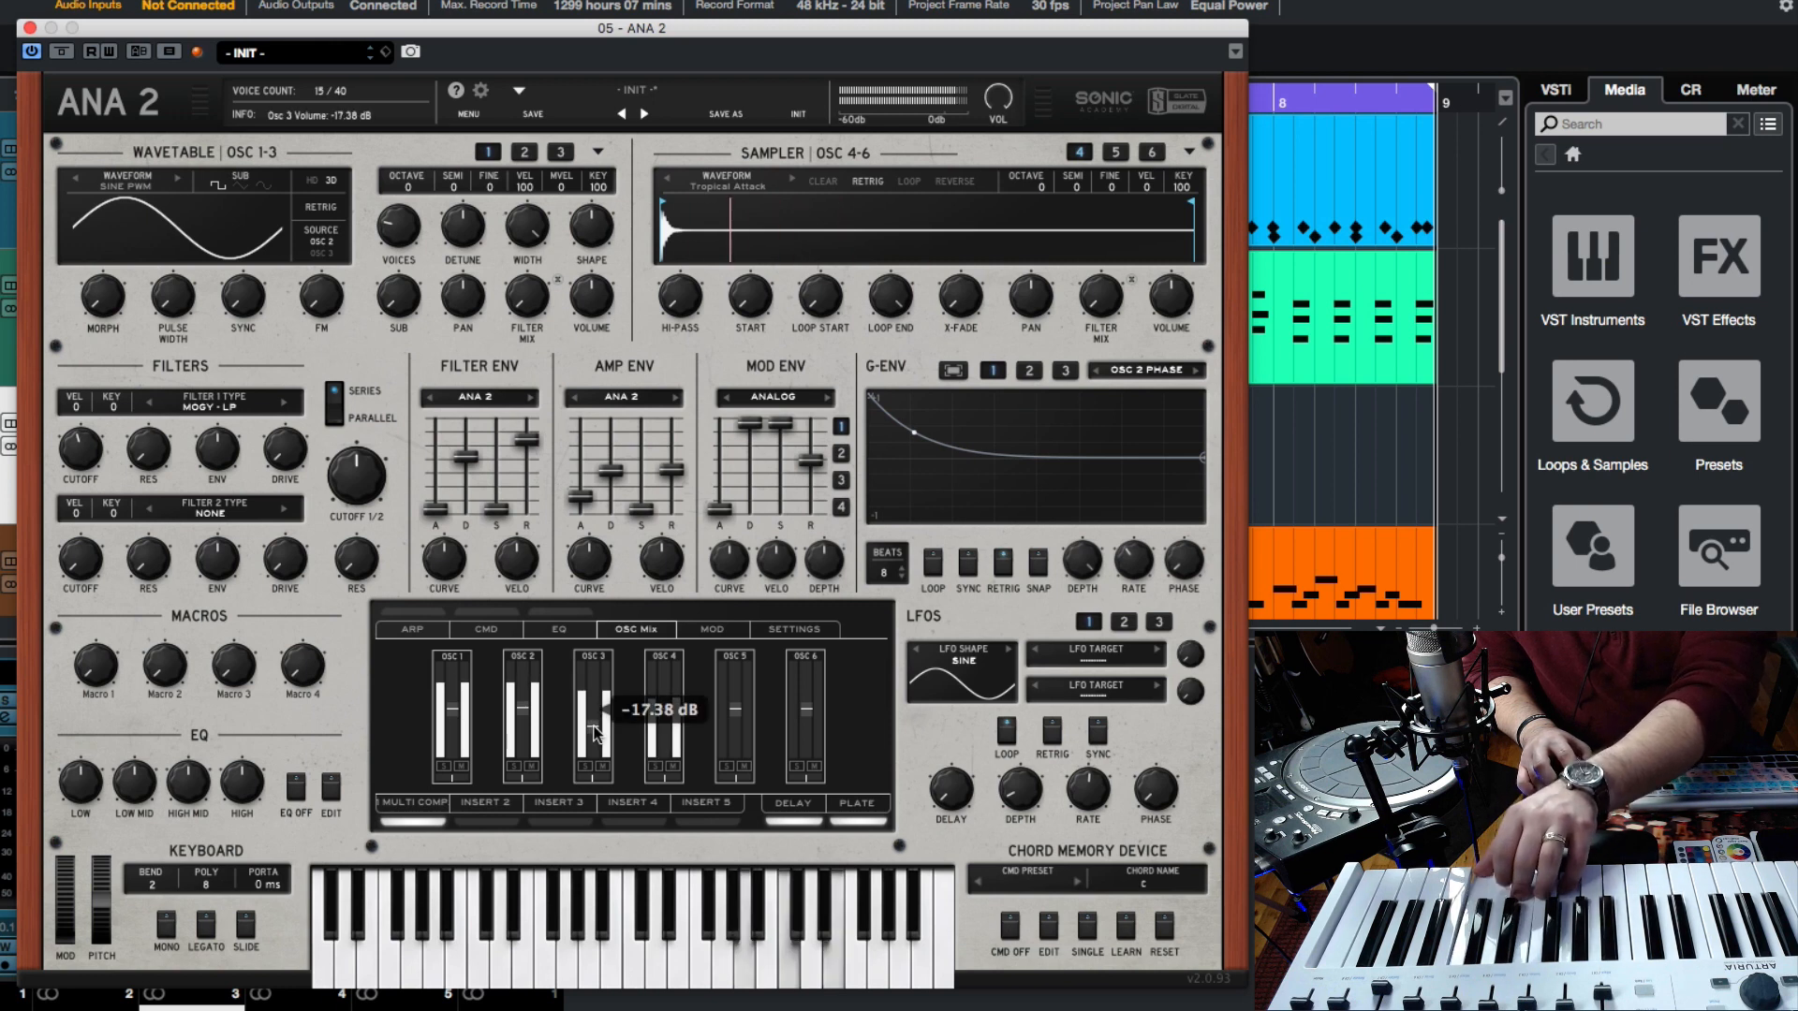
{"action": "left_click_drag", "start_coordinate": [665, 711], "coordinate": [667, 698]}
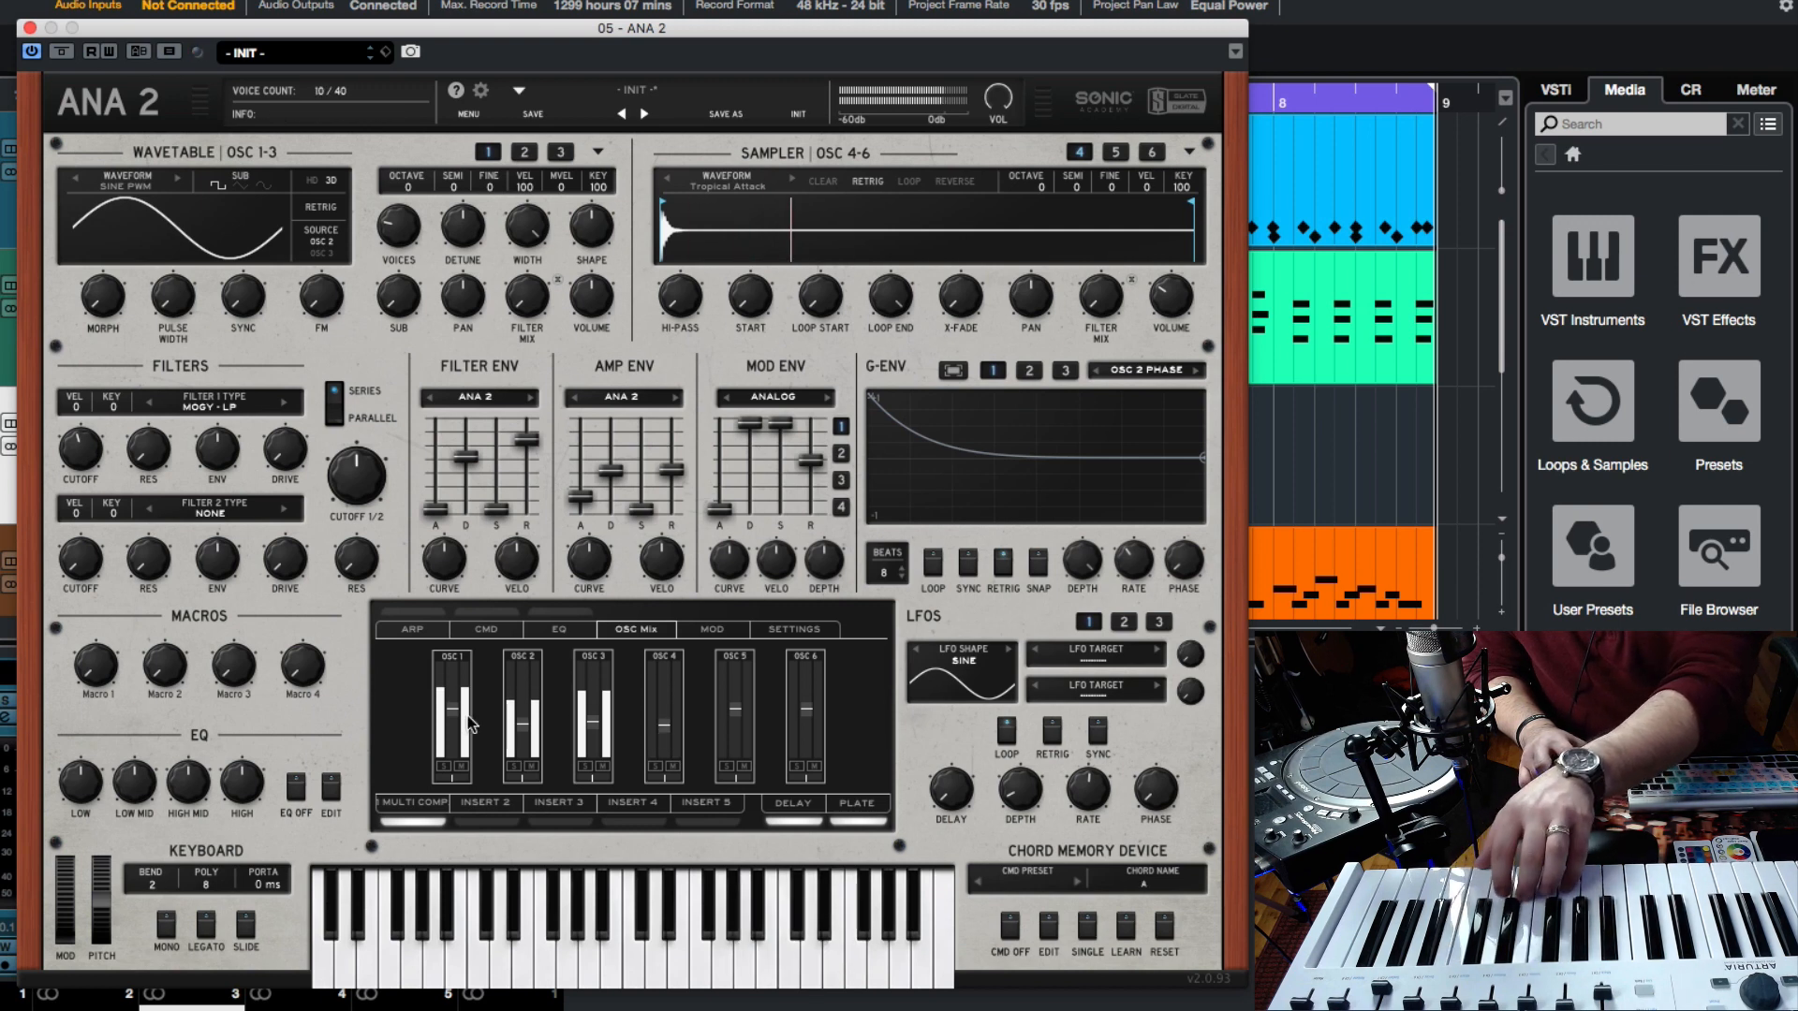
{"action": "left_click_drag", "start_coordinate": [450, 710], "coordinate": [453, 708]}
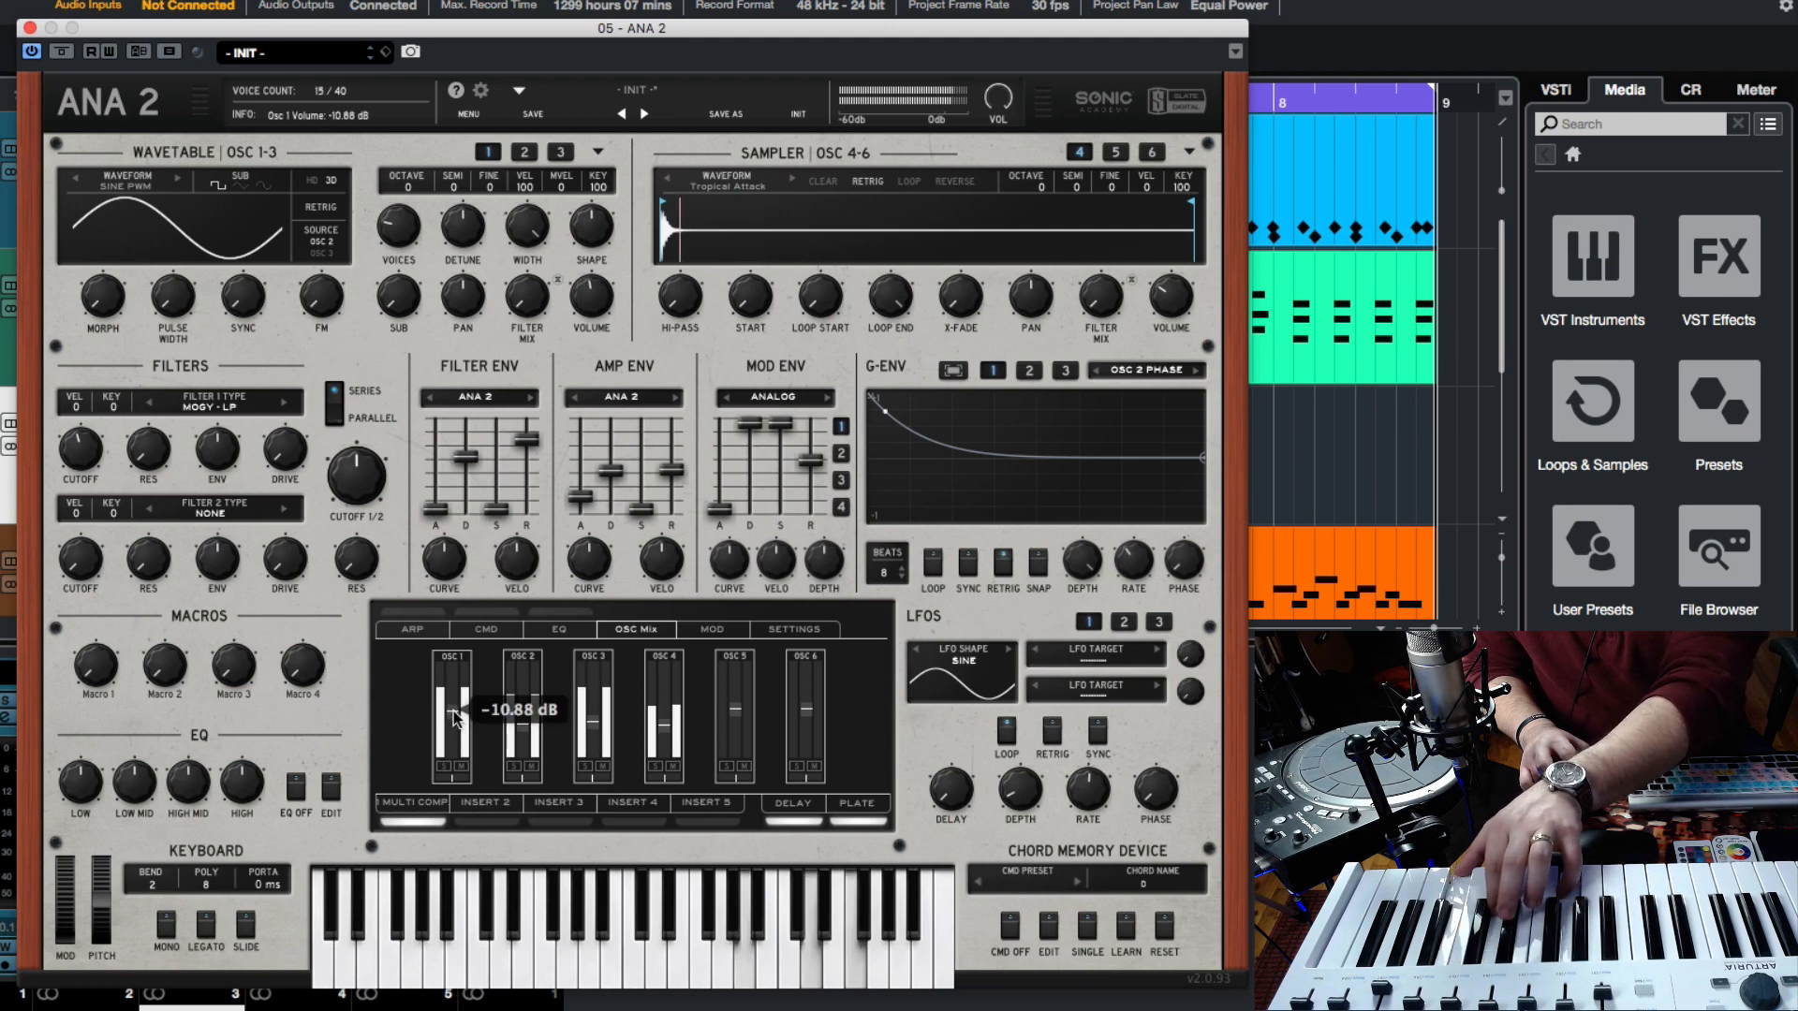
Assign filter 1's cutoff, set to about 123.79 Hz, to Macro 1 and name that macro CUTOFF.
{"action": "left_click_drag", "start_coordinate": [75, 447], "coordinate": [76, 477]}
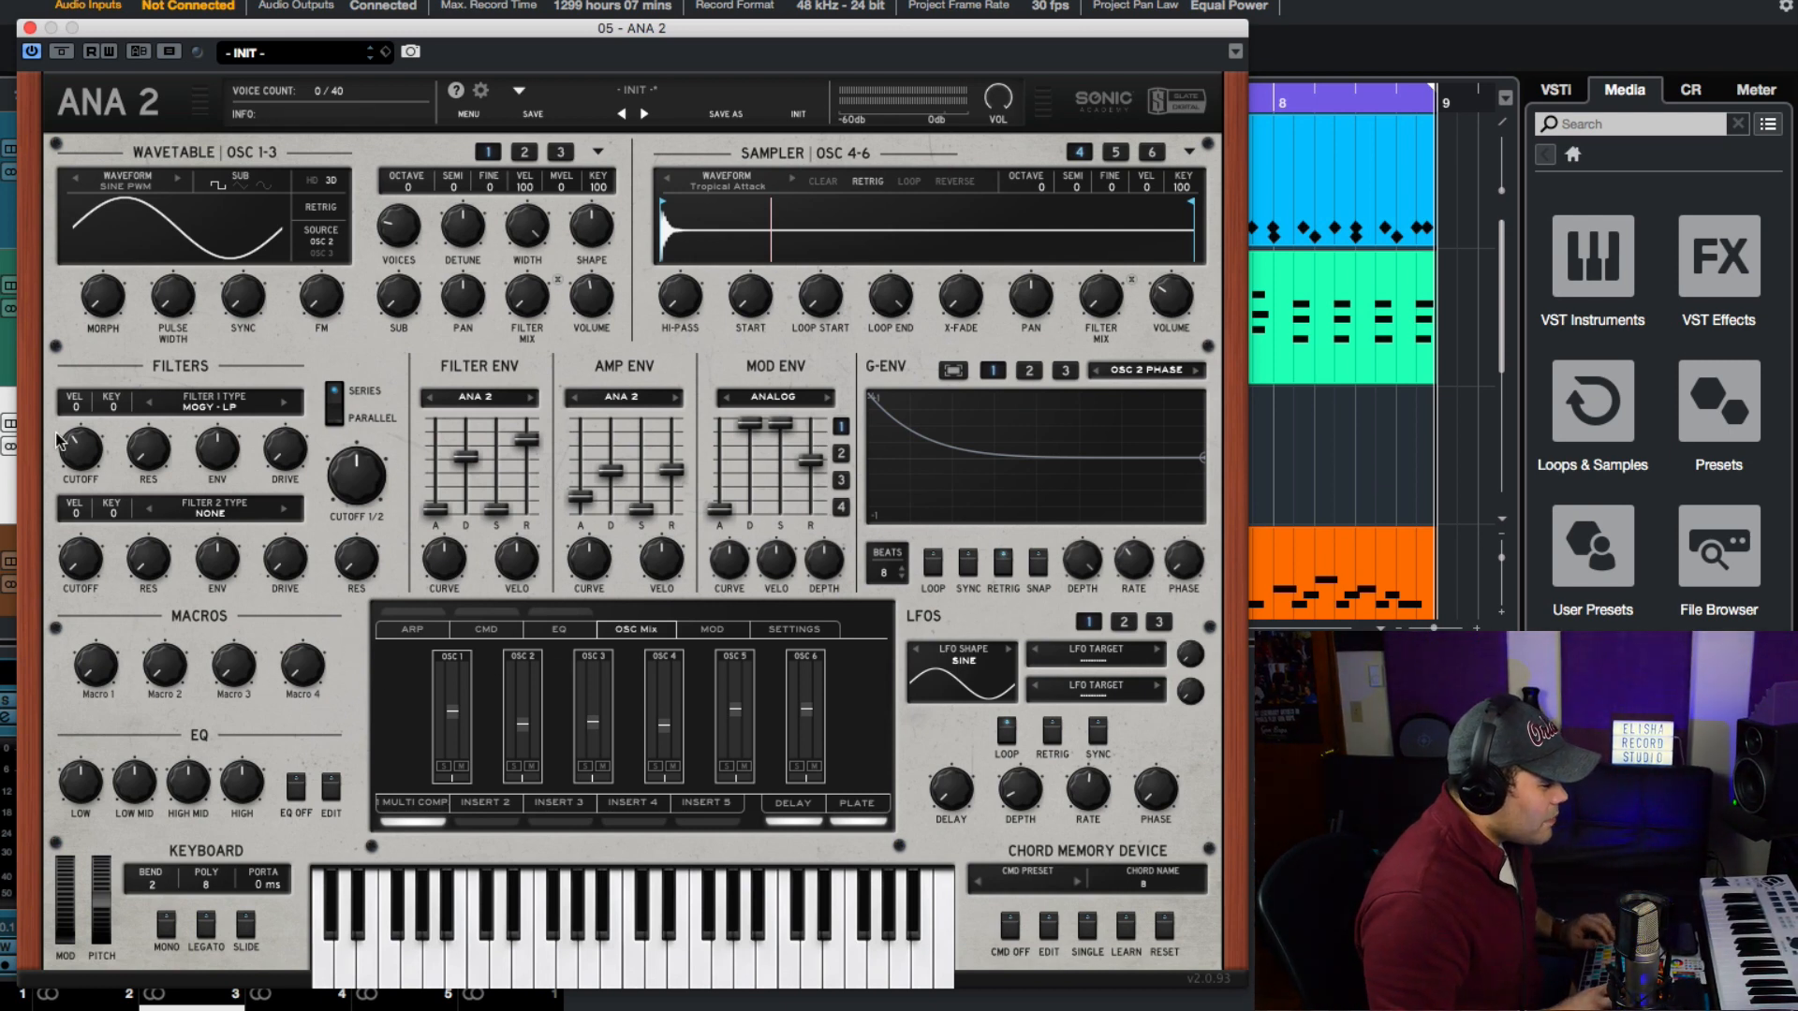
{"action": "mouse_move", "coordinate": [94, 459]}
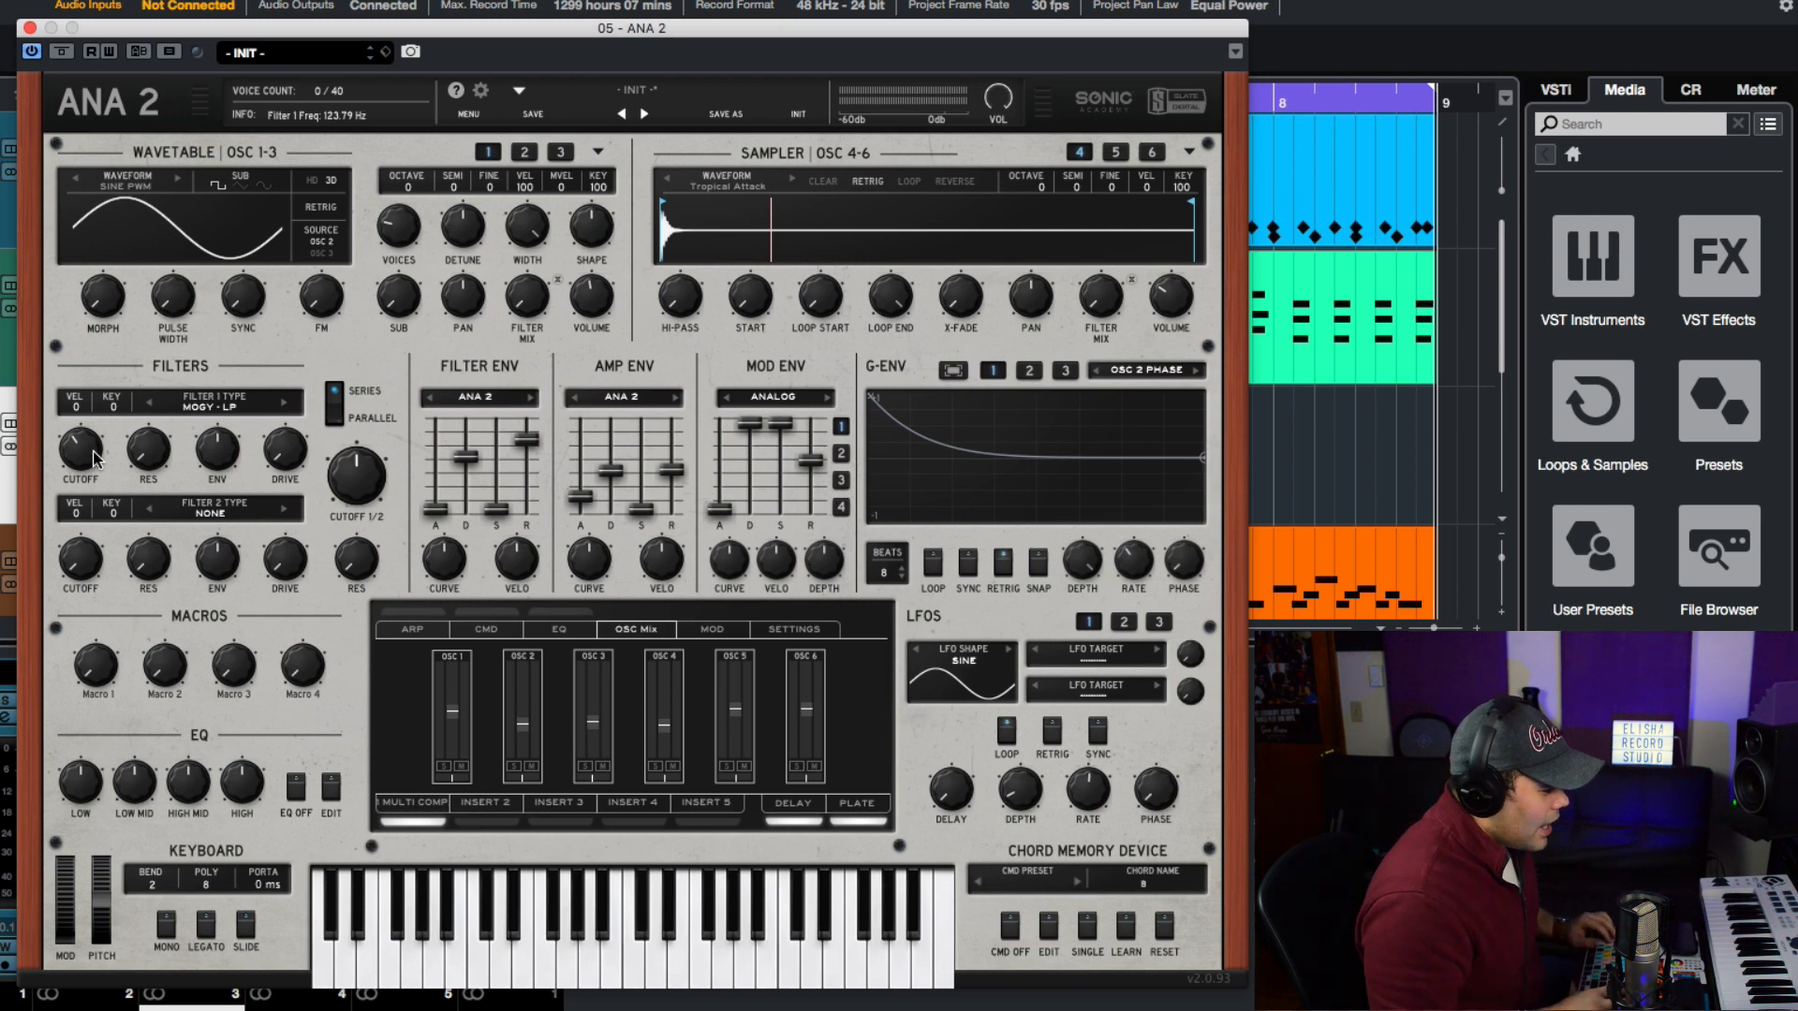
{"action": "right_click", "coordinate": [82, 457]}
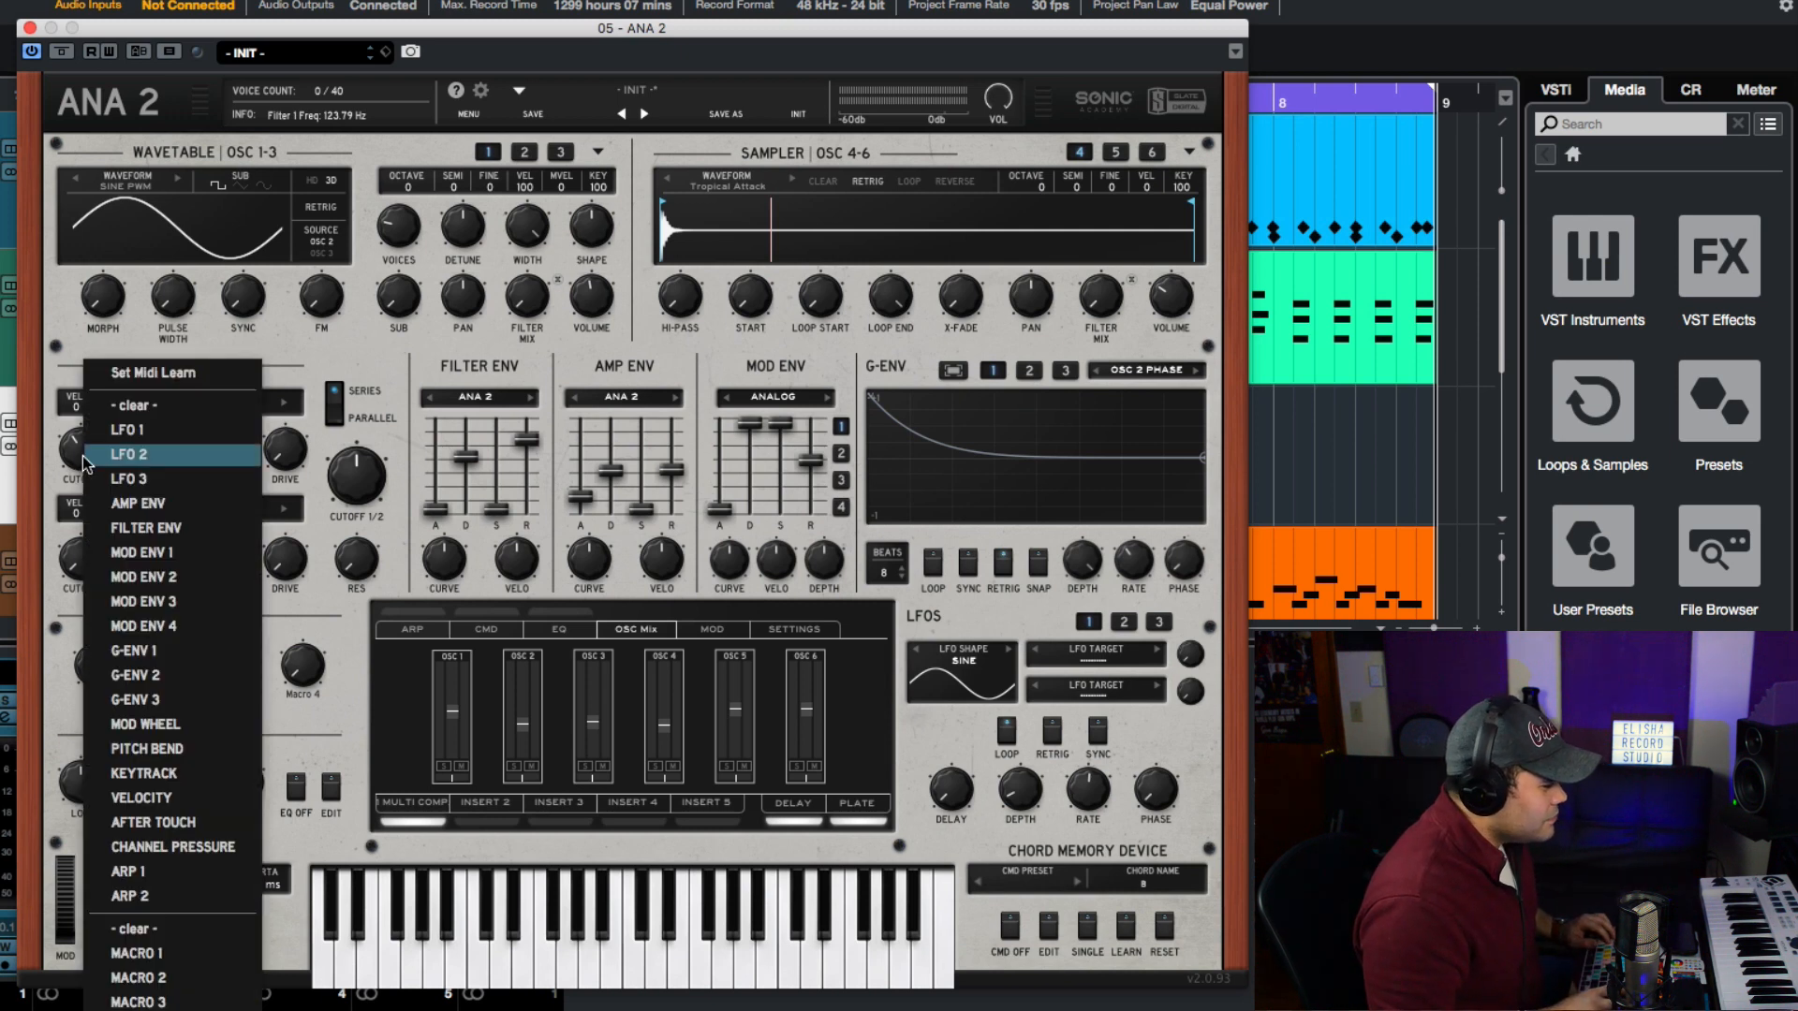
{"action": "left_click", "coordinate": [138, 1002]}
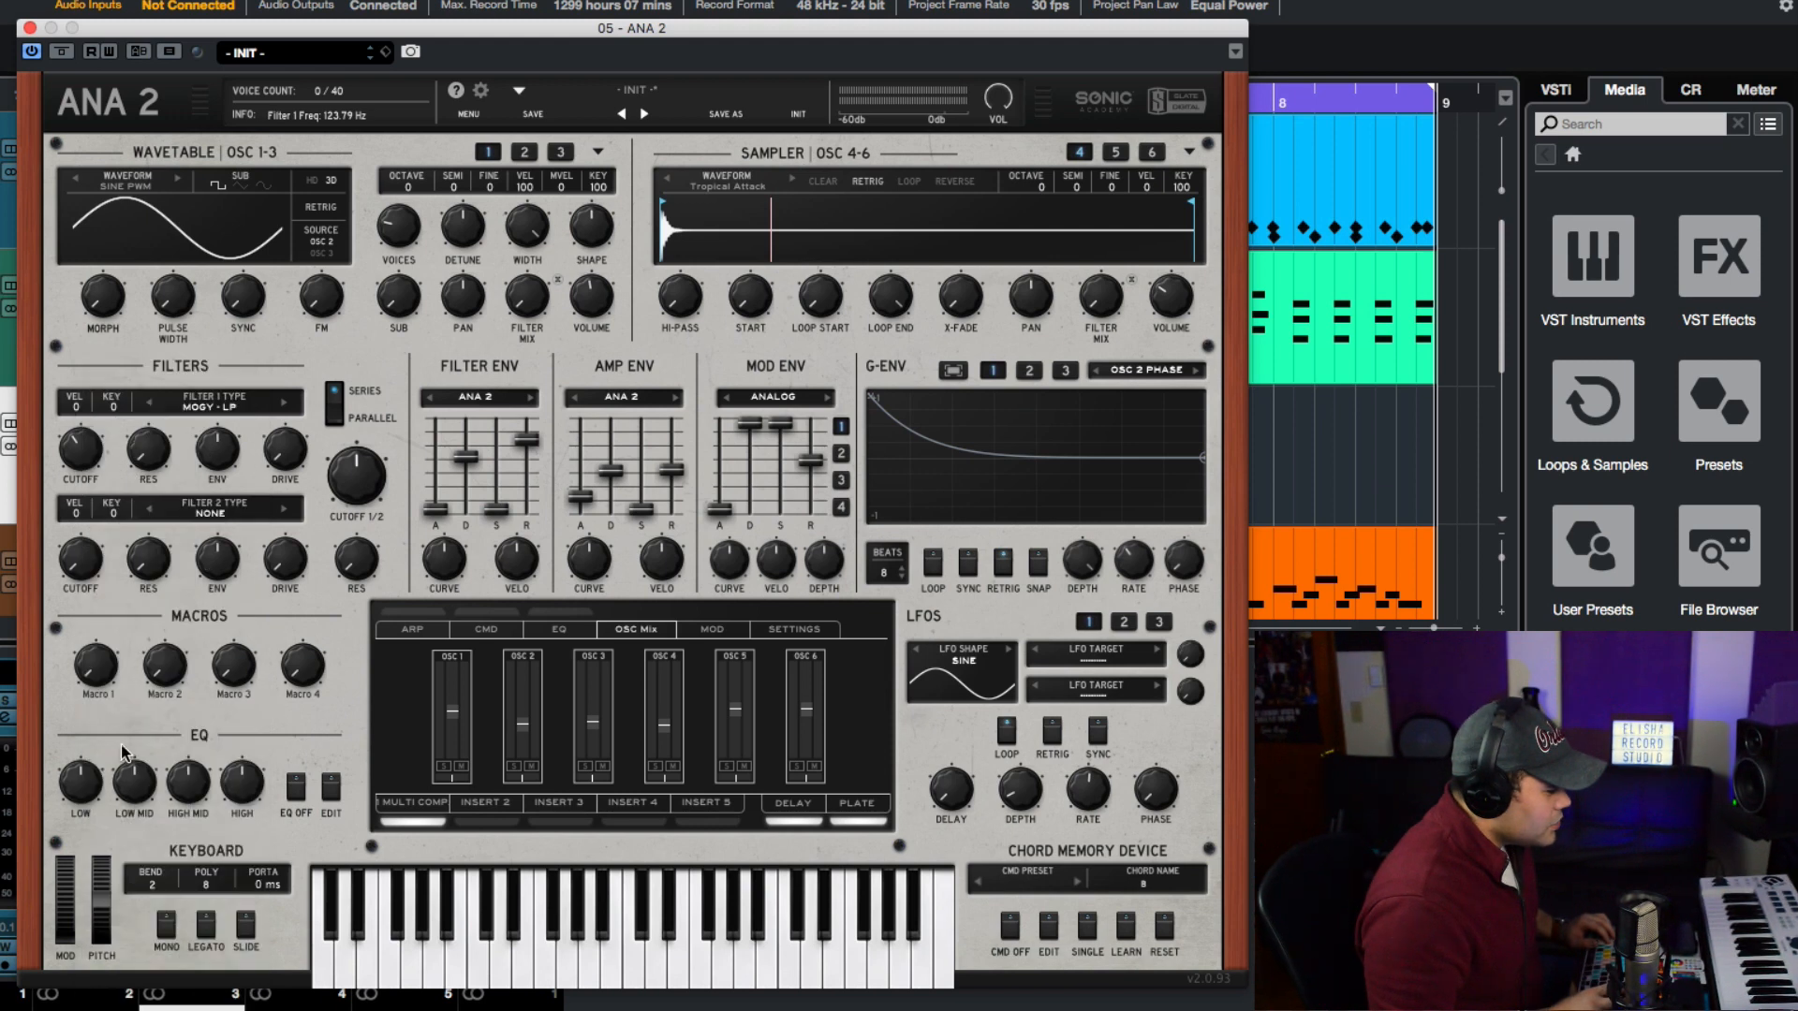
{"action": "double_click", "coordinate": [85, 699]}
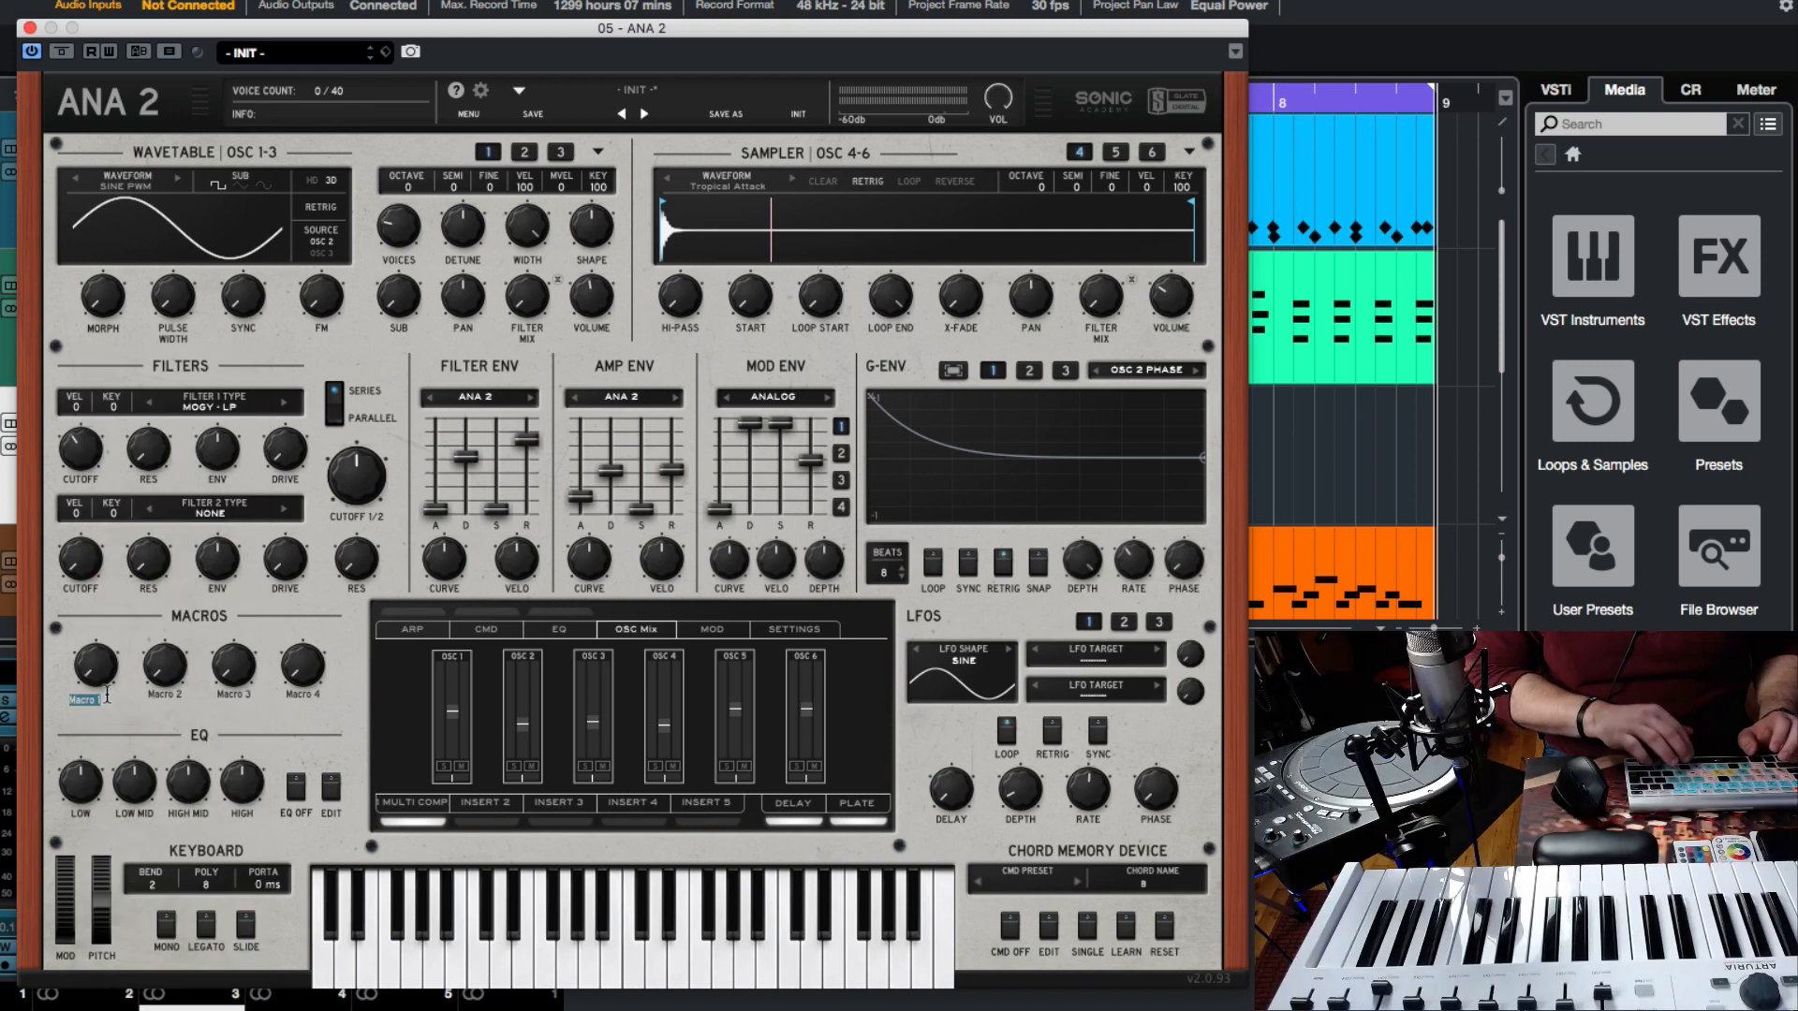
{"action": "type", "text": "CUTOFF"}
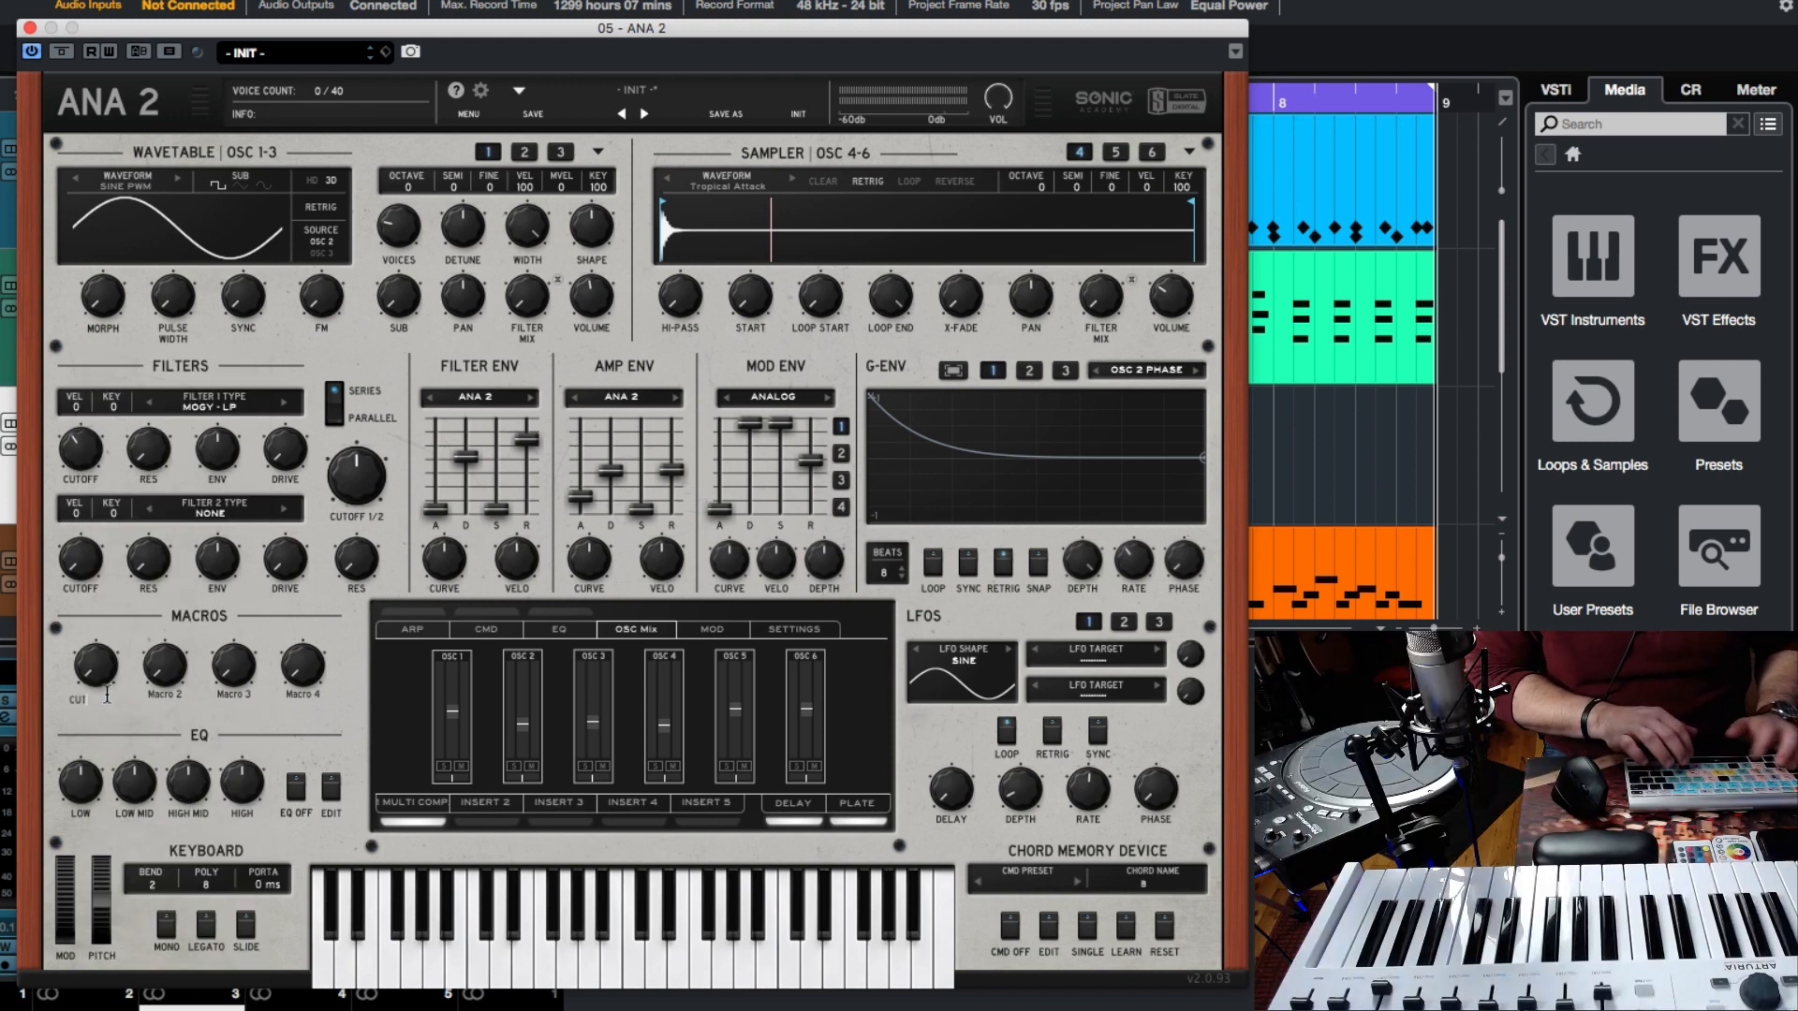
{"action": "key", "text": "Return"}
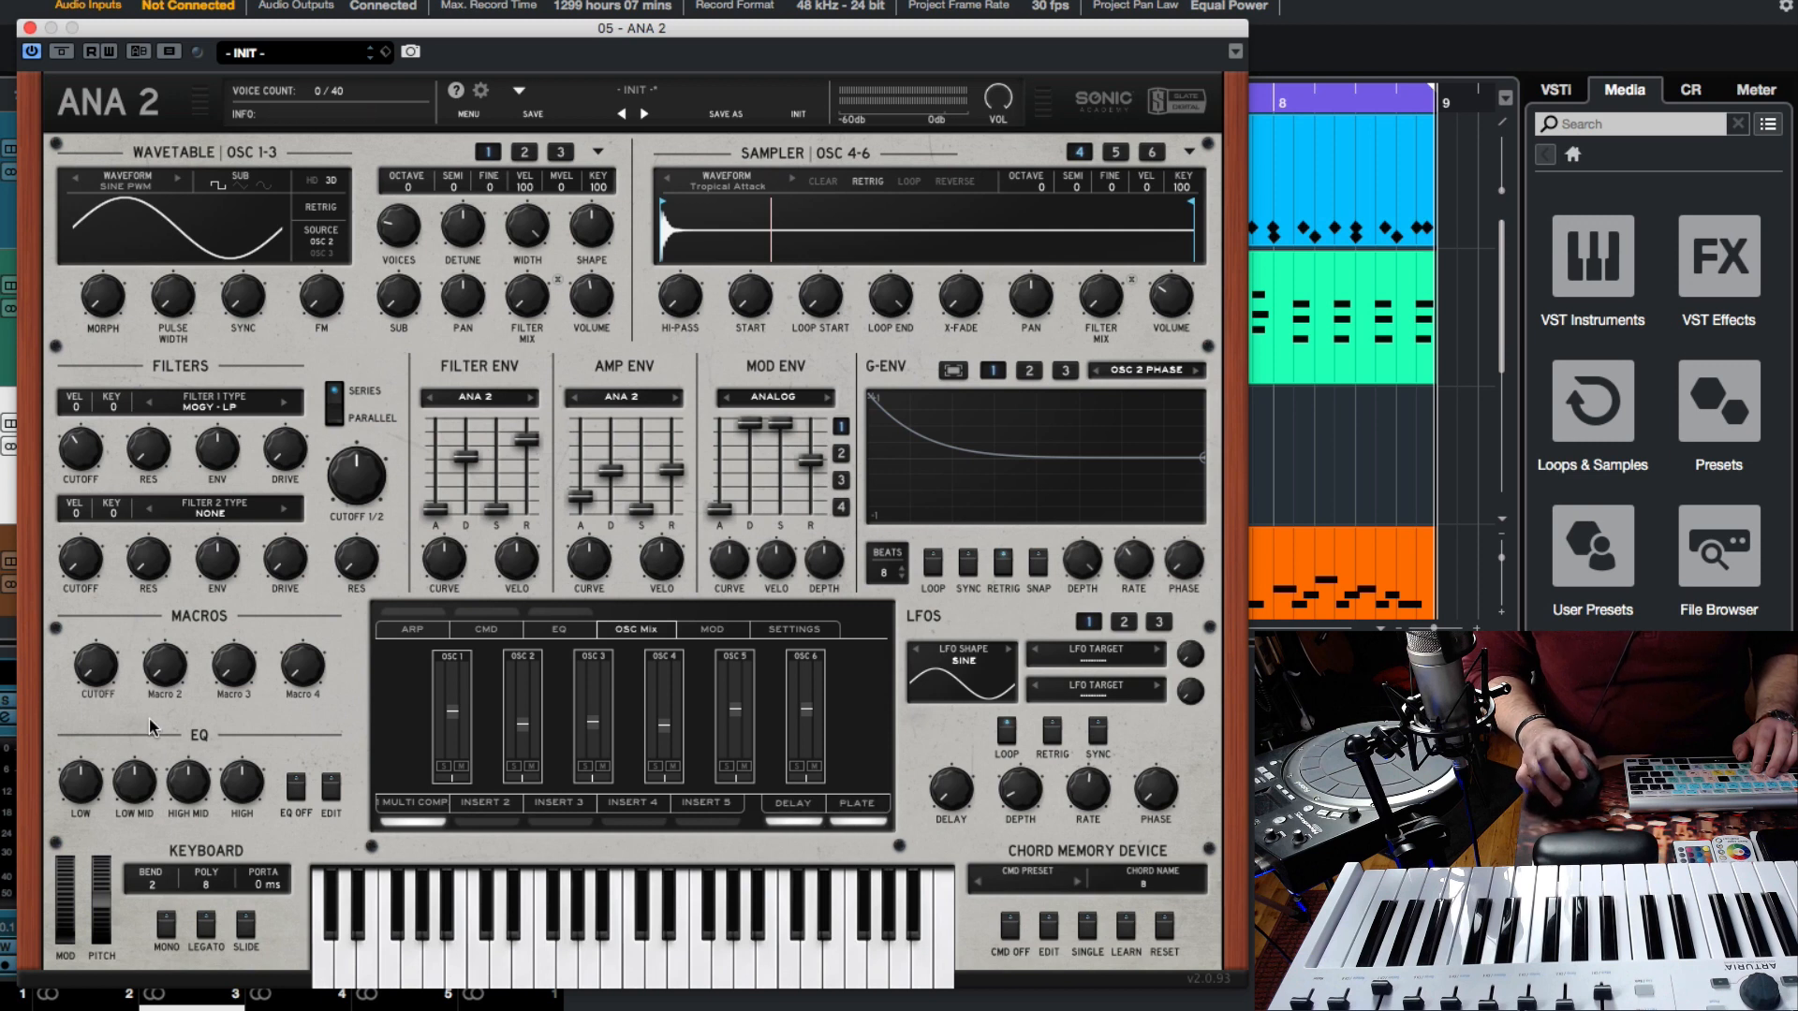
Assign the Plate reverb's dry/wet, reduced to 0.00%, to Macro 2 and name that macro REVERB.
{"action": "left_click", "coordinate": [857, 805]}
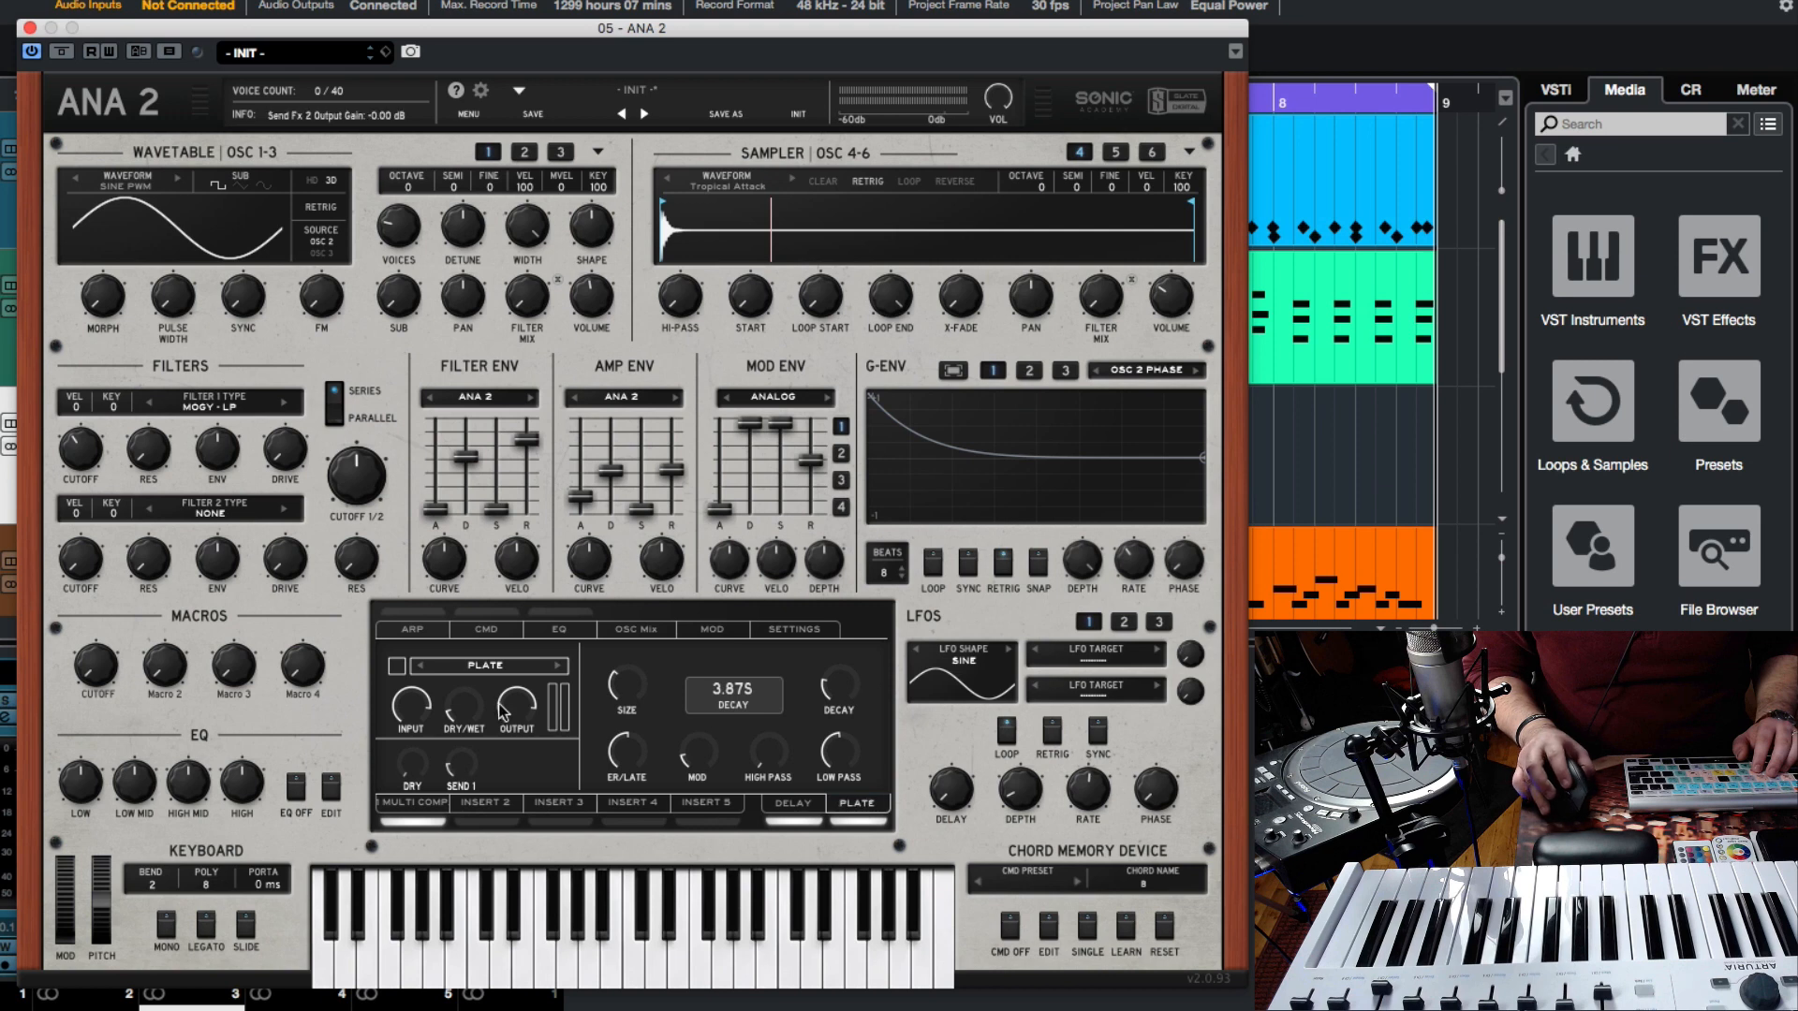
{"action": "left_click_drag", "start_coordinate": [464, 709], "coordinate": [452, 838]}
{"action": "right_click", "coordinate": [457, 704]}
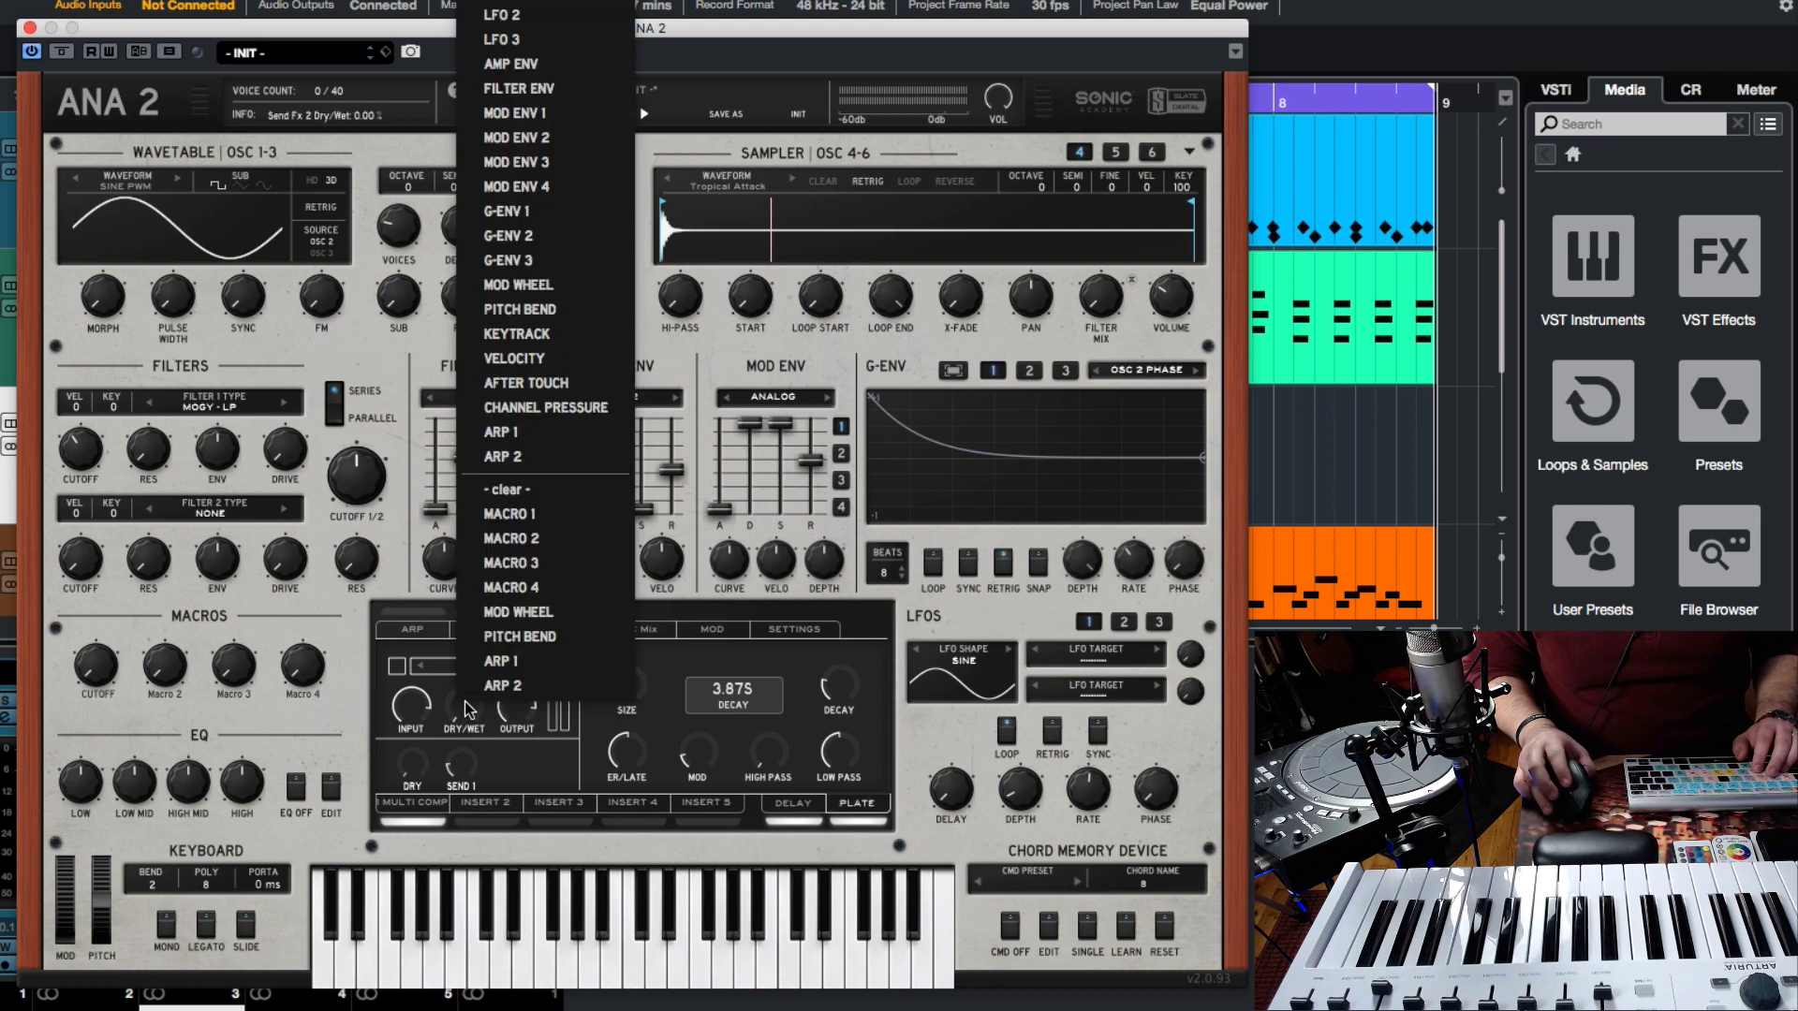
{"action": "left_click", "coordinate": [532, 543]}
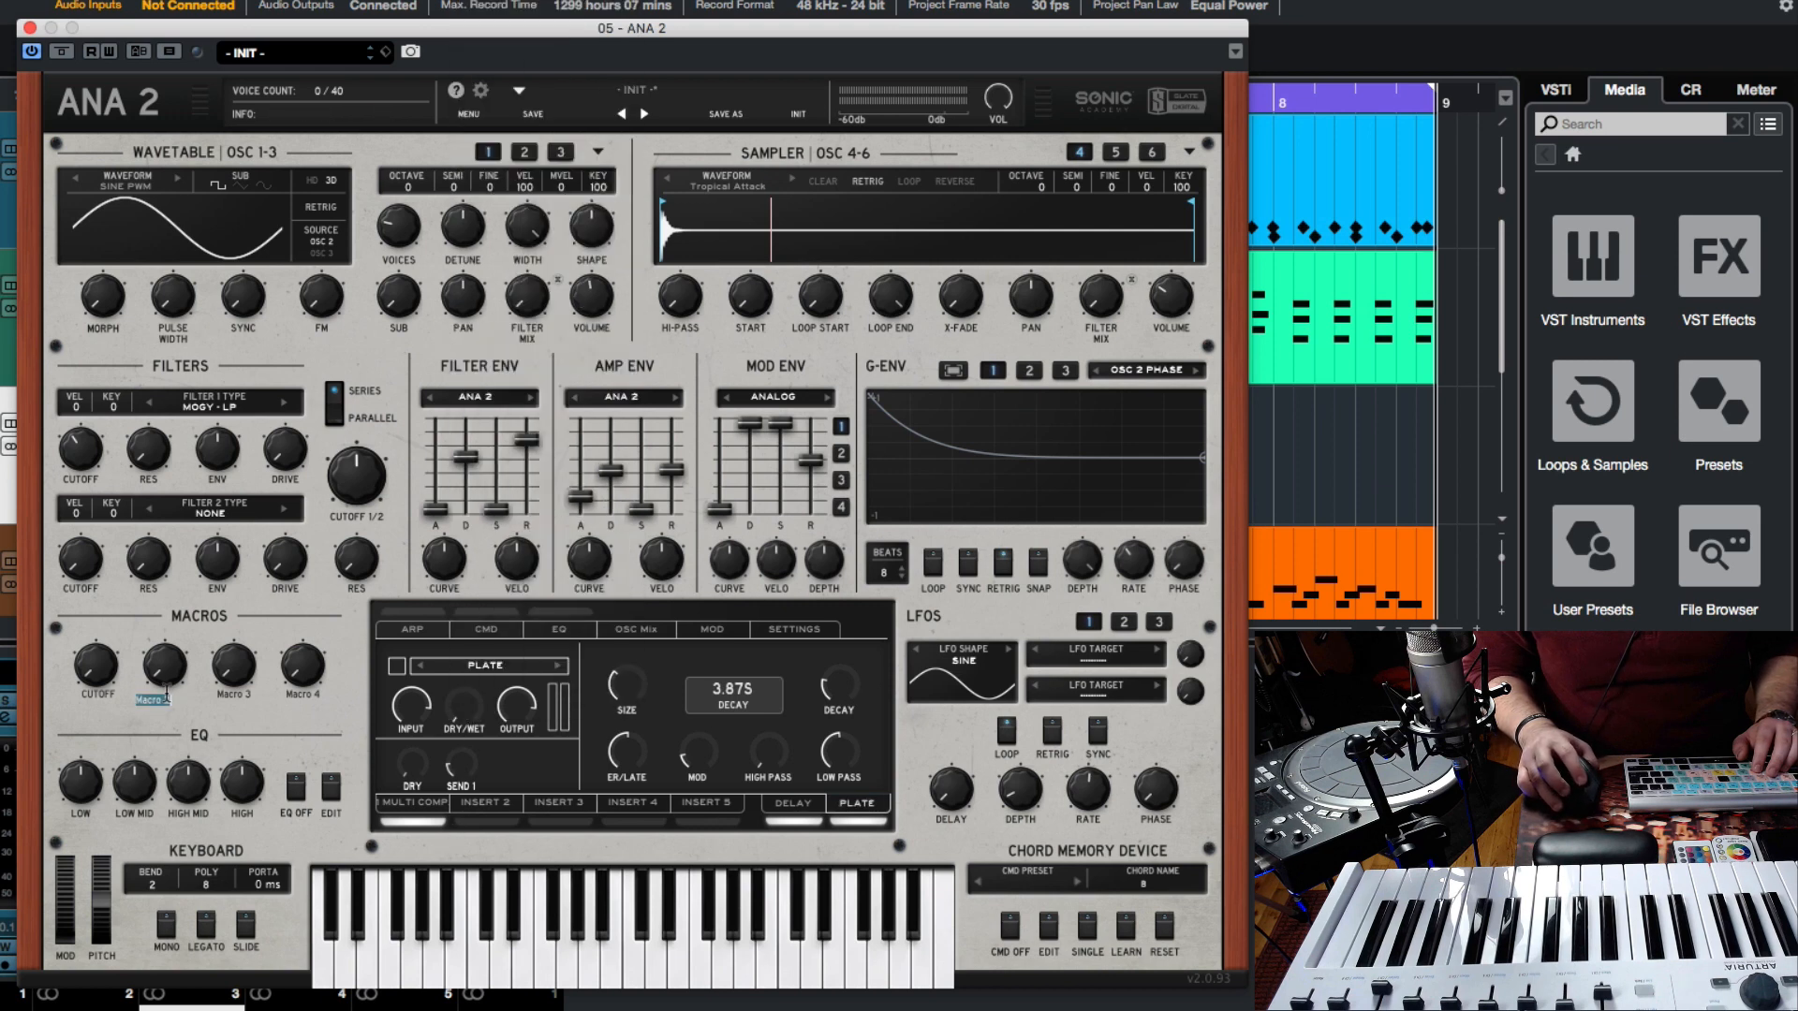
{"action": "type", "text": "REVERB"}
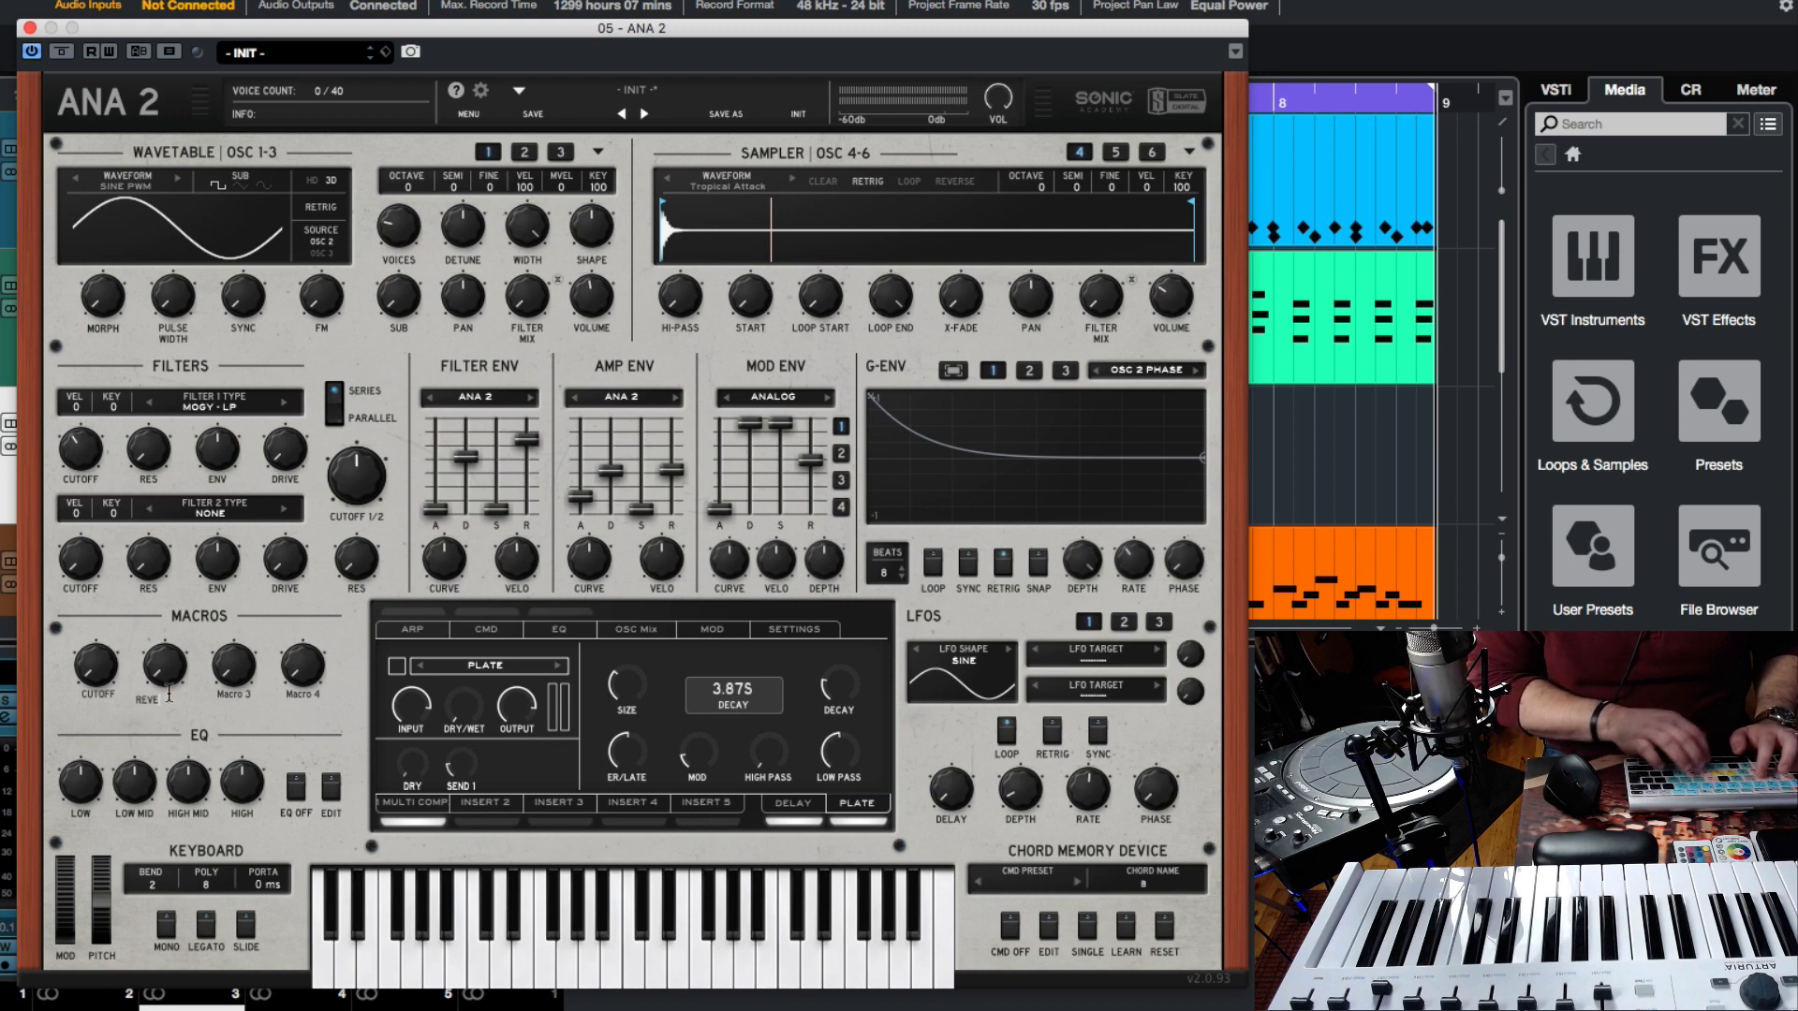
{"action": "key", "text": "Return"}
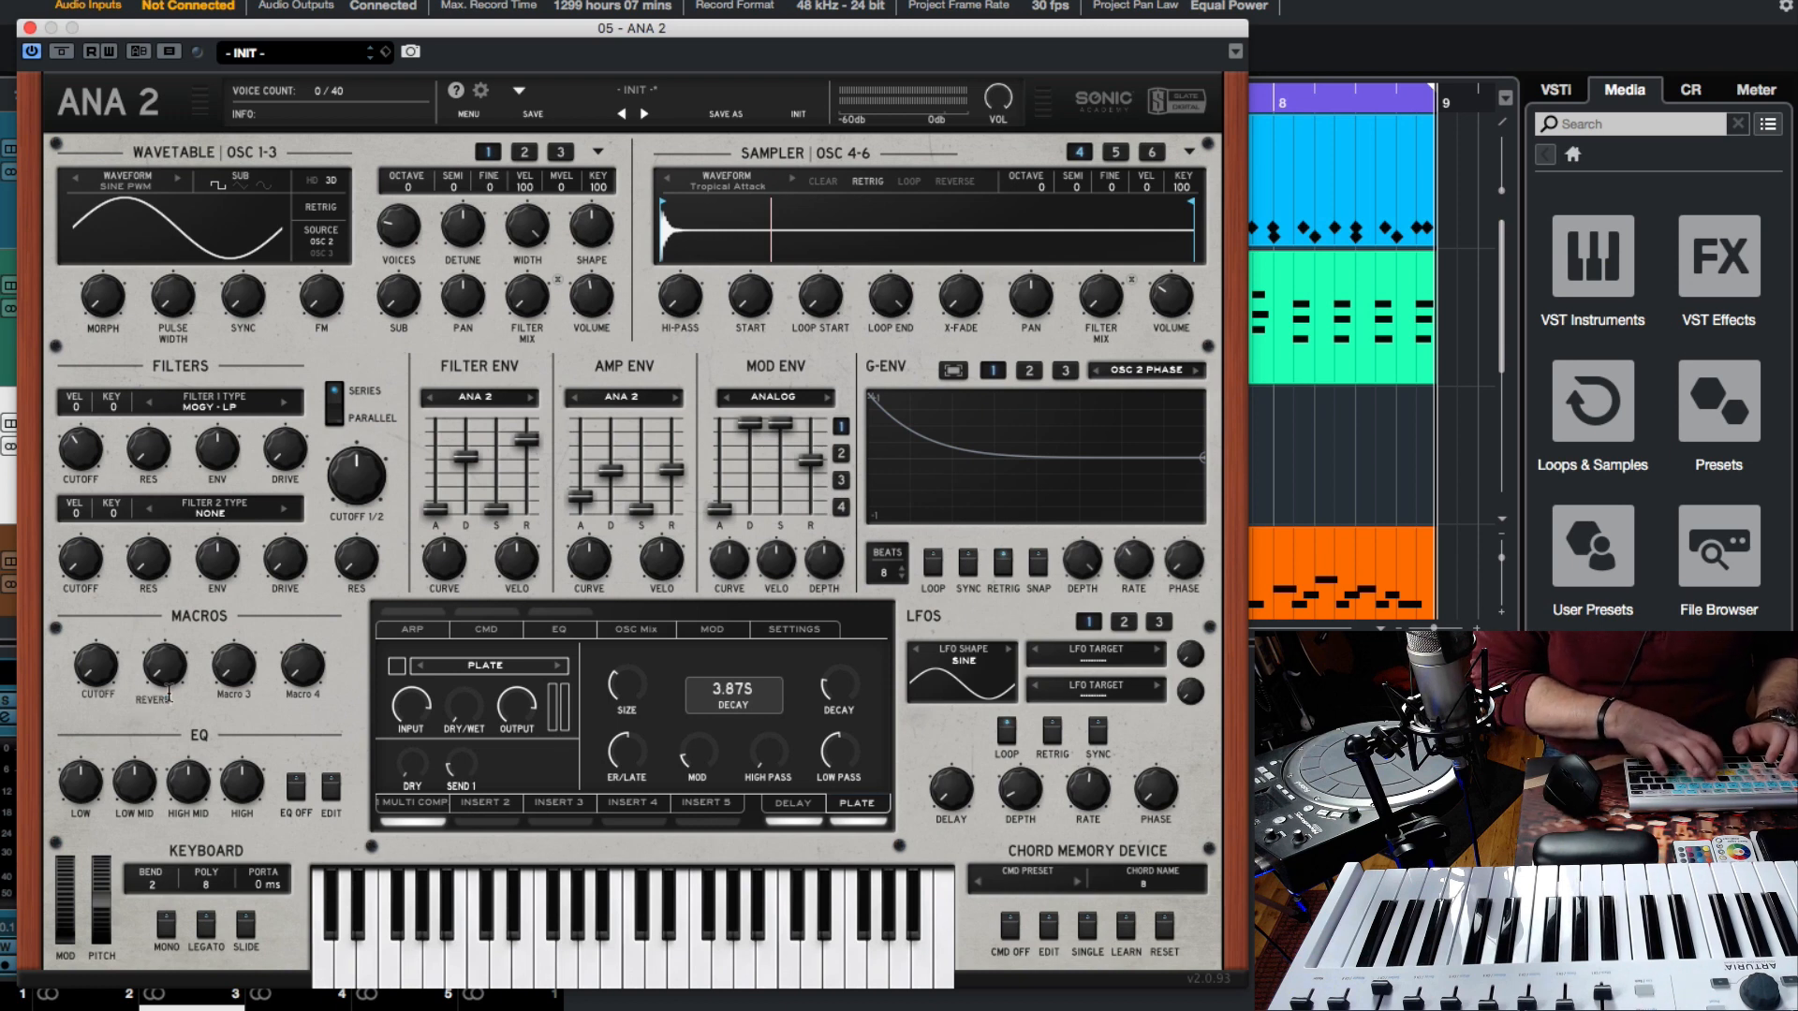
Assign the Delay's dry/wet, reduced to 0.00%, to Macro 3 and name that macro DELAY.
{"action": "left_click", "coordinate": [806, 807]}
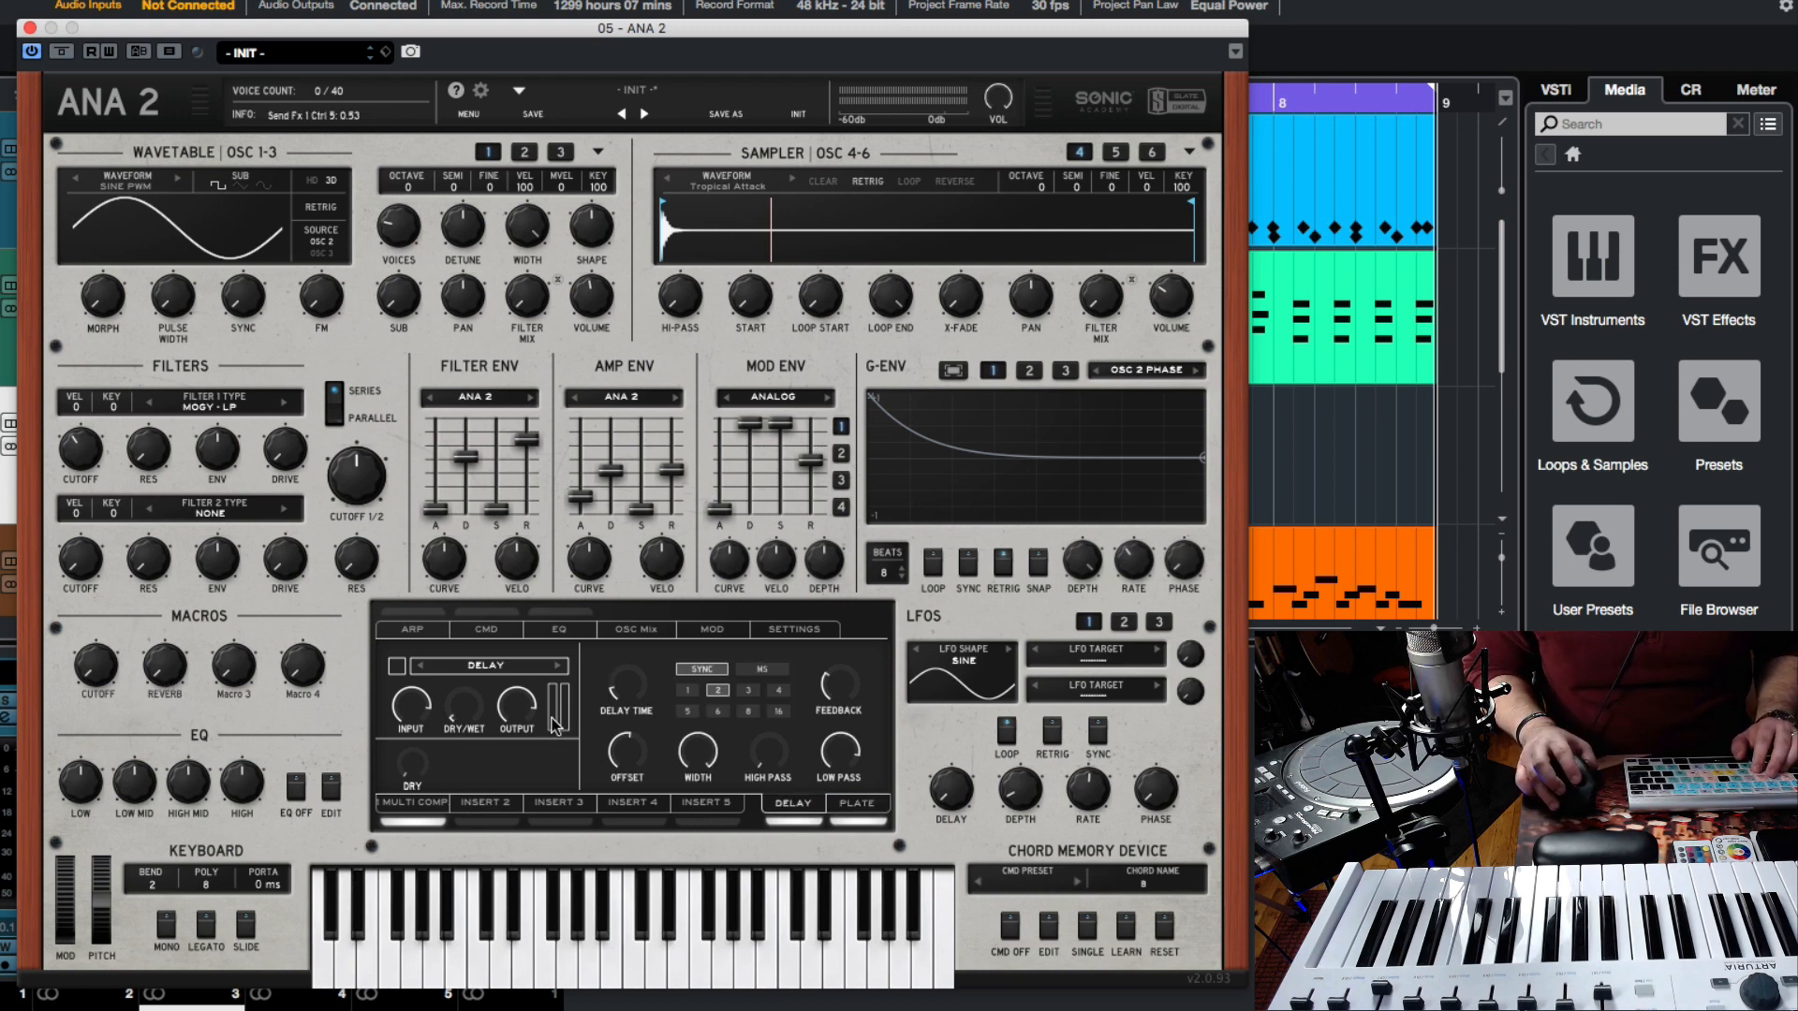
{"action": "right_click", "coordinate": [468, 721]}
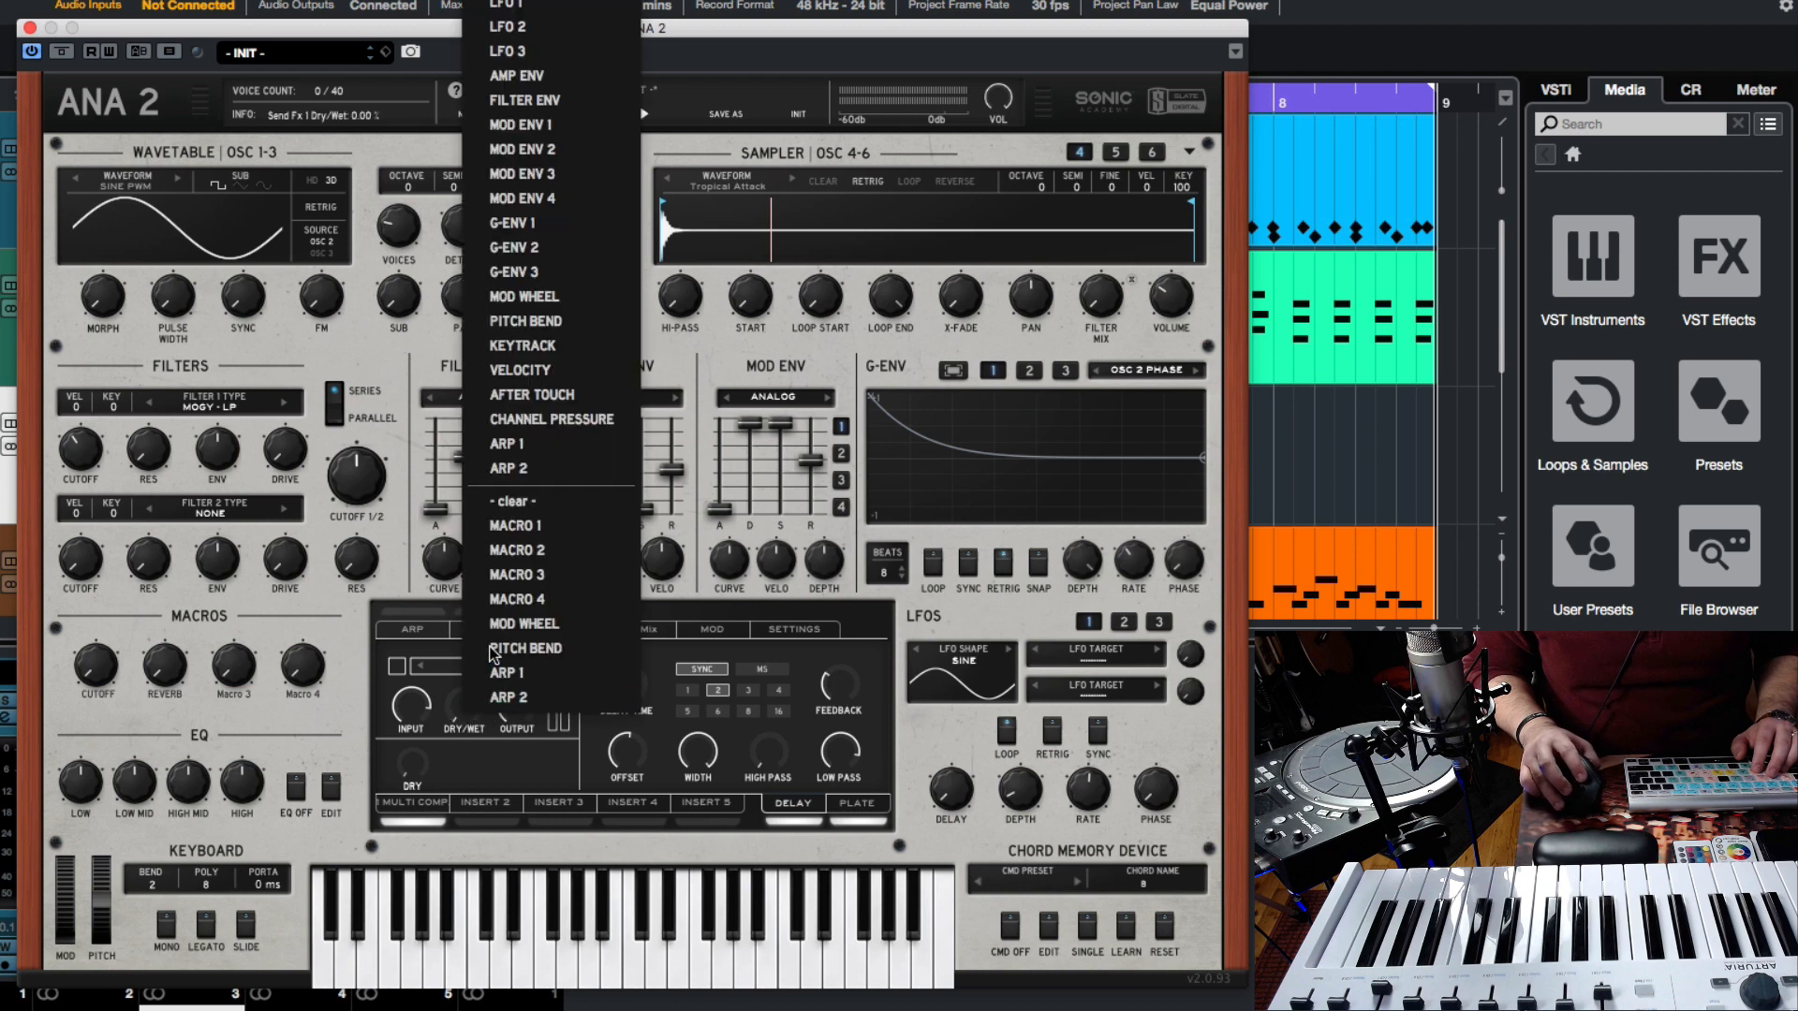
{"action": "left_click", "coordinate": [523, 552]}
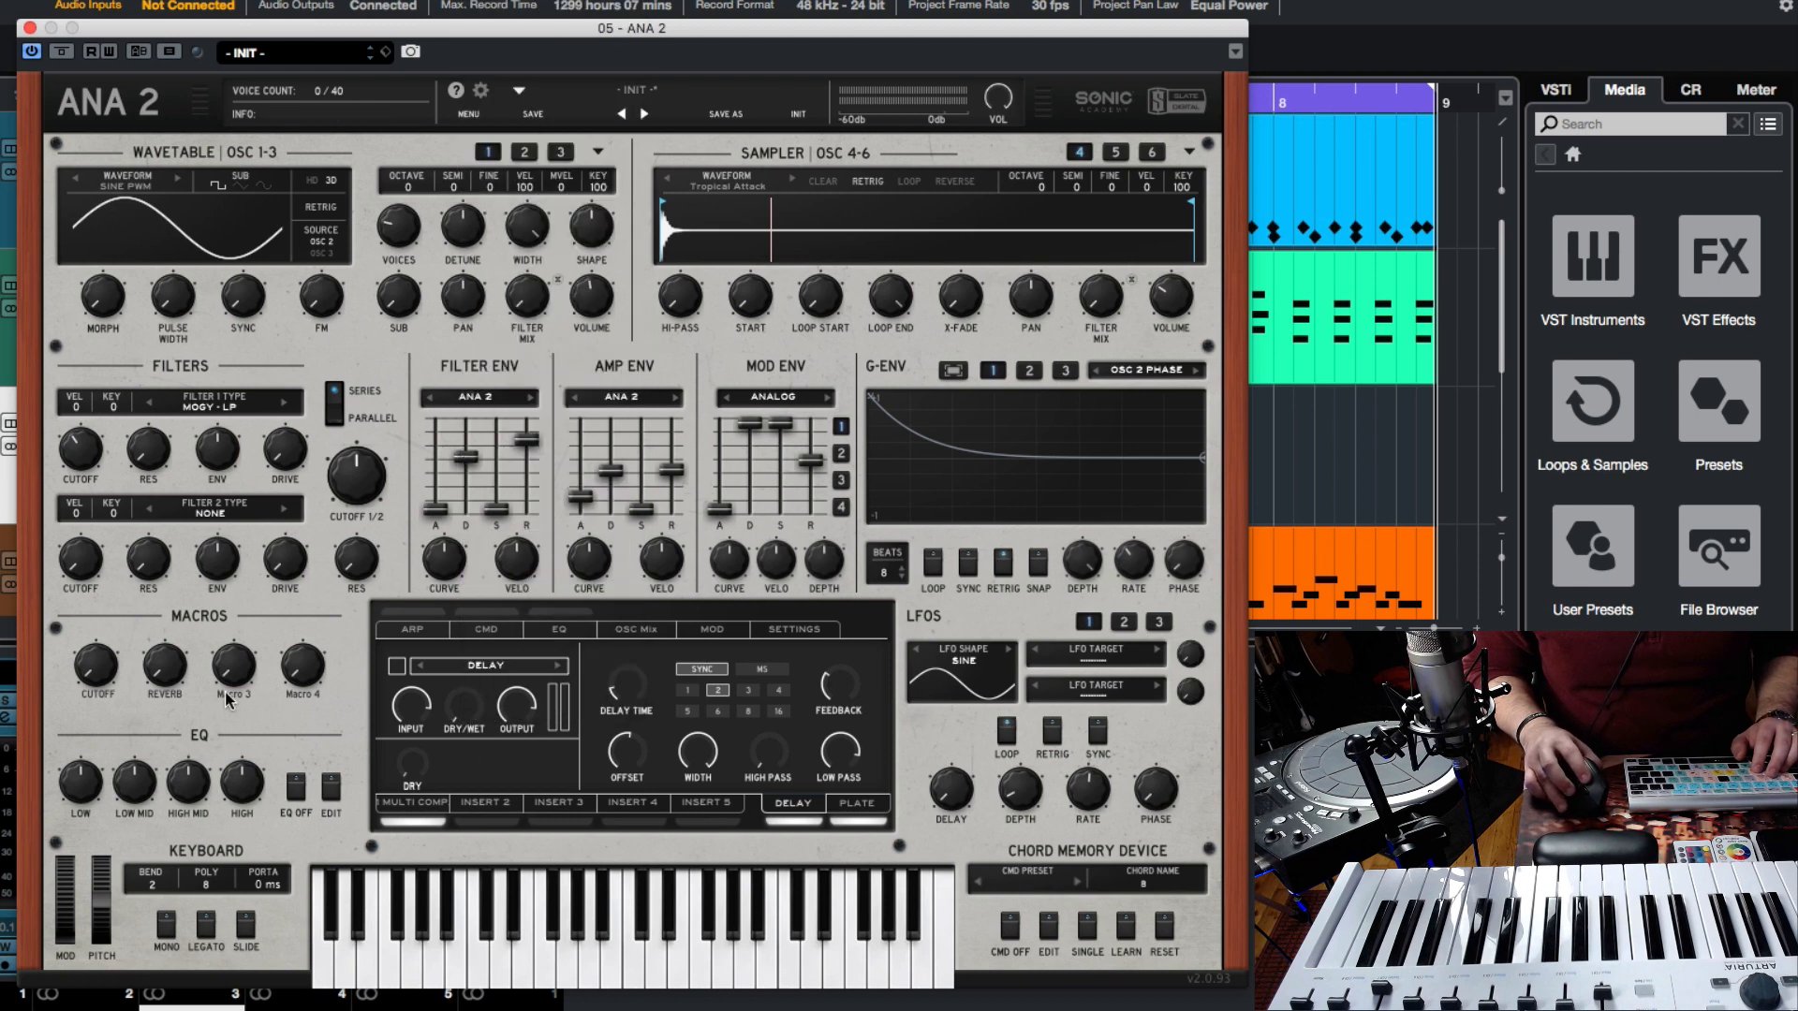
{"action": "type", "text": "DELAY"}
{"action": "key", "text": "Return"}
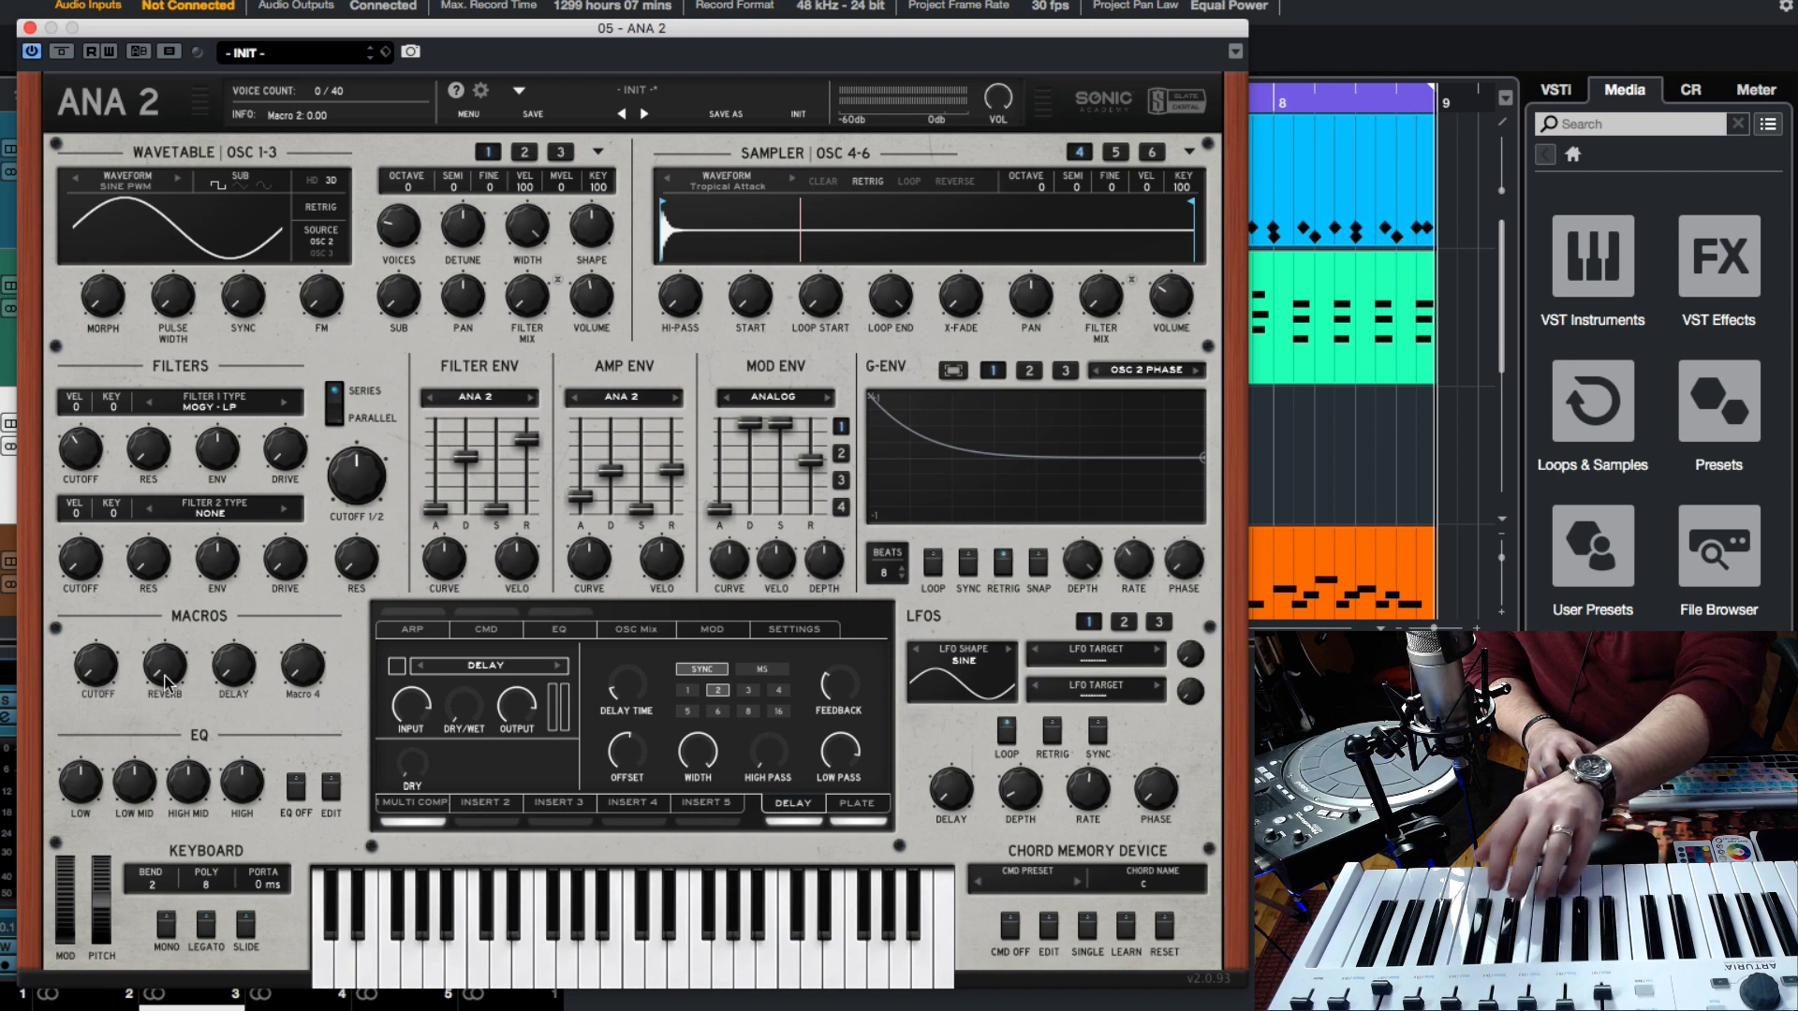
Set the REVERB macro to about 12.99 and adjust the DELAY and CUTOFF macros while playing notes.
{"action": "left_click_drag", "start_coordinate": [166, 673], "coordinate": [189, 637]}
{"action": "left_click_drag", "start_coordinate": [214, 532], "coordinate": [175, 668]}
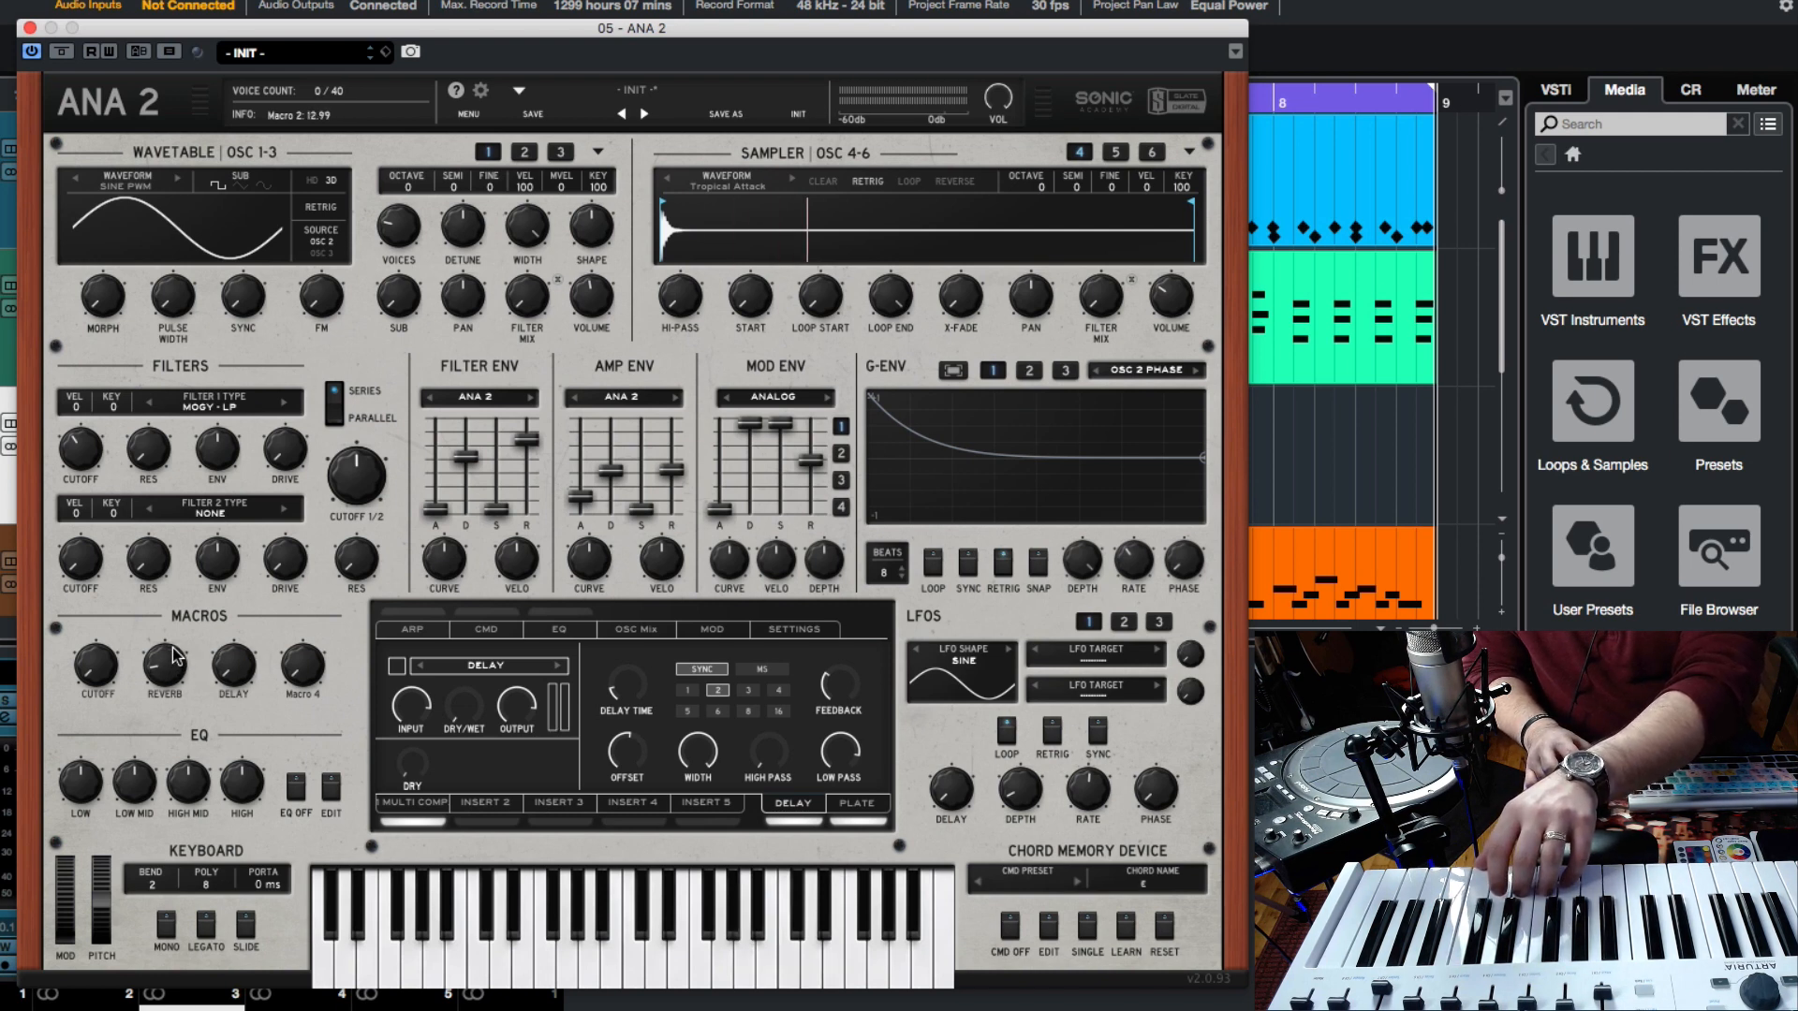
{"action": "left_click_drag", "start_coordinate": [242, 670], "coordinate": [214, 737]}
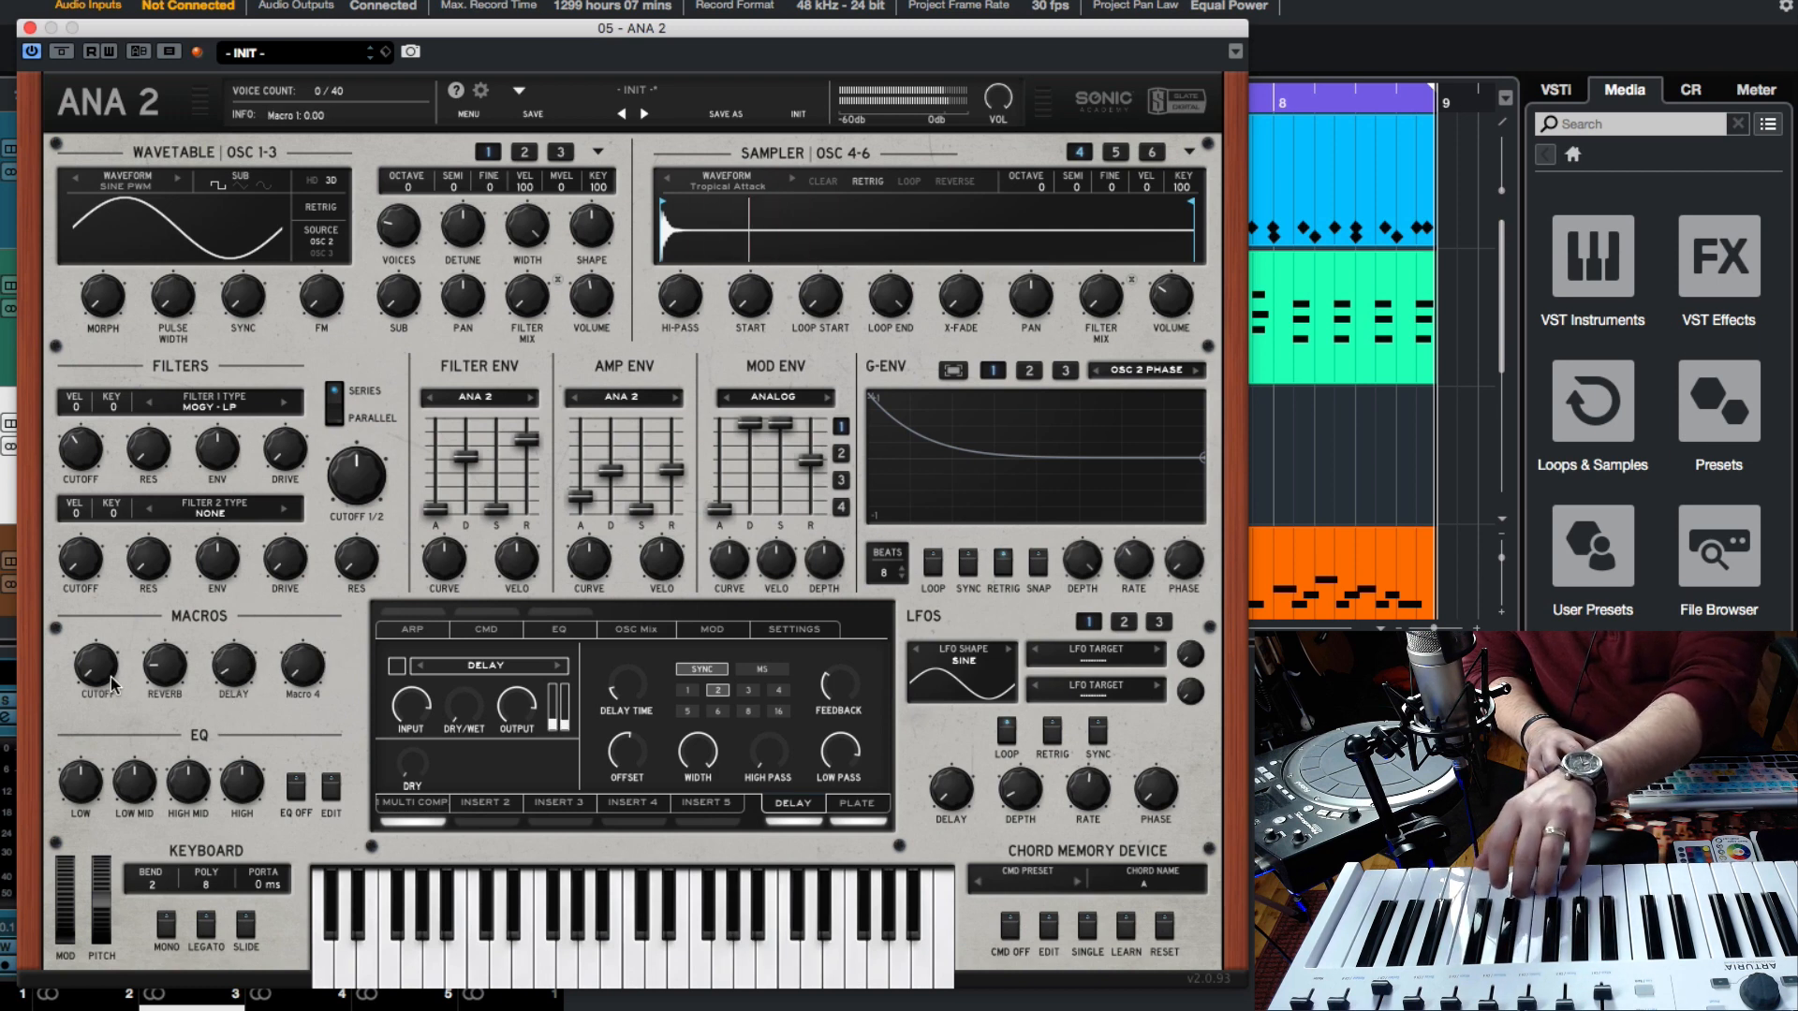
{"action": "mouse_move", "coordinate": [97, 674]}
{"action": "left_mouse_down"}
{"action": "mouse_move", "coordinate": [110, 602]}
{"action": "mouse_move", "coordinate": [91, 735]}
{"action": "mouse_move", "coordinate": [92, 662]}
{"action": "left_mouse_up"}
{"action": "left_click_drag", "start_coordinate": [88, 451], "coordinate": [91, 766]}
{"action": "left_click_drag", "start_coordinate": [95, 667], "coordinate": [106, 543]}
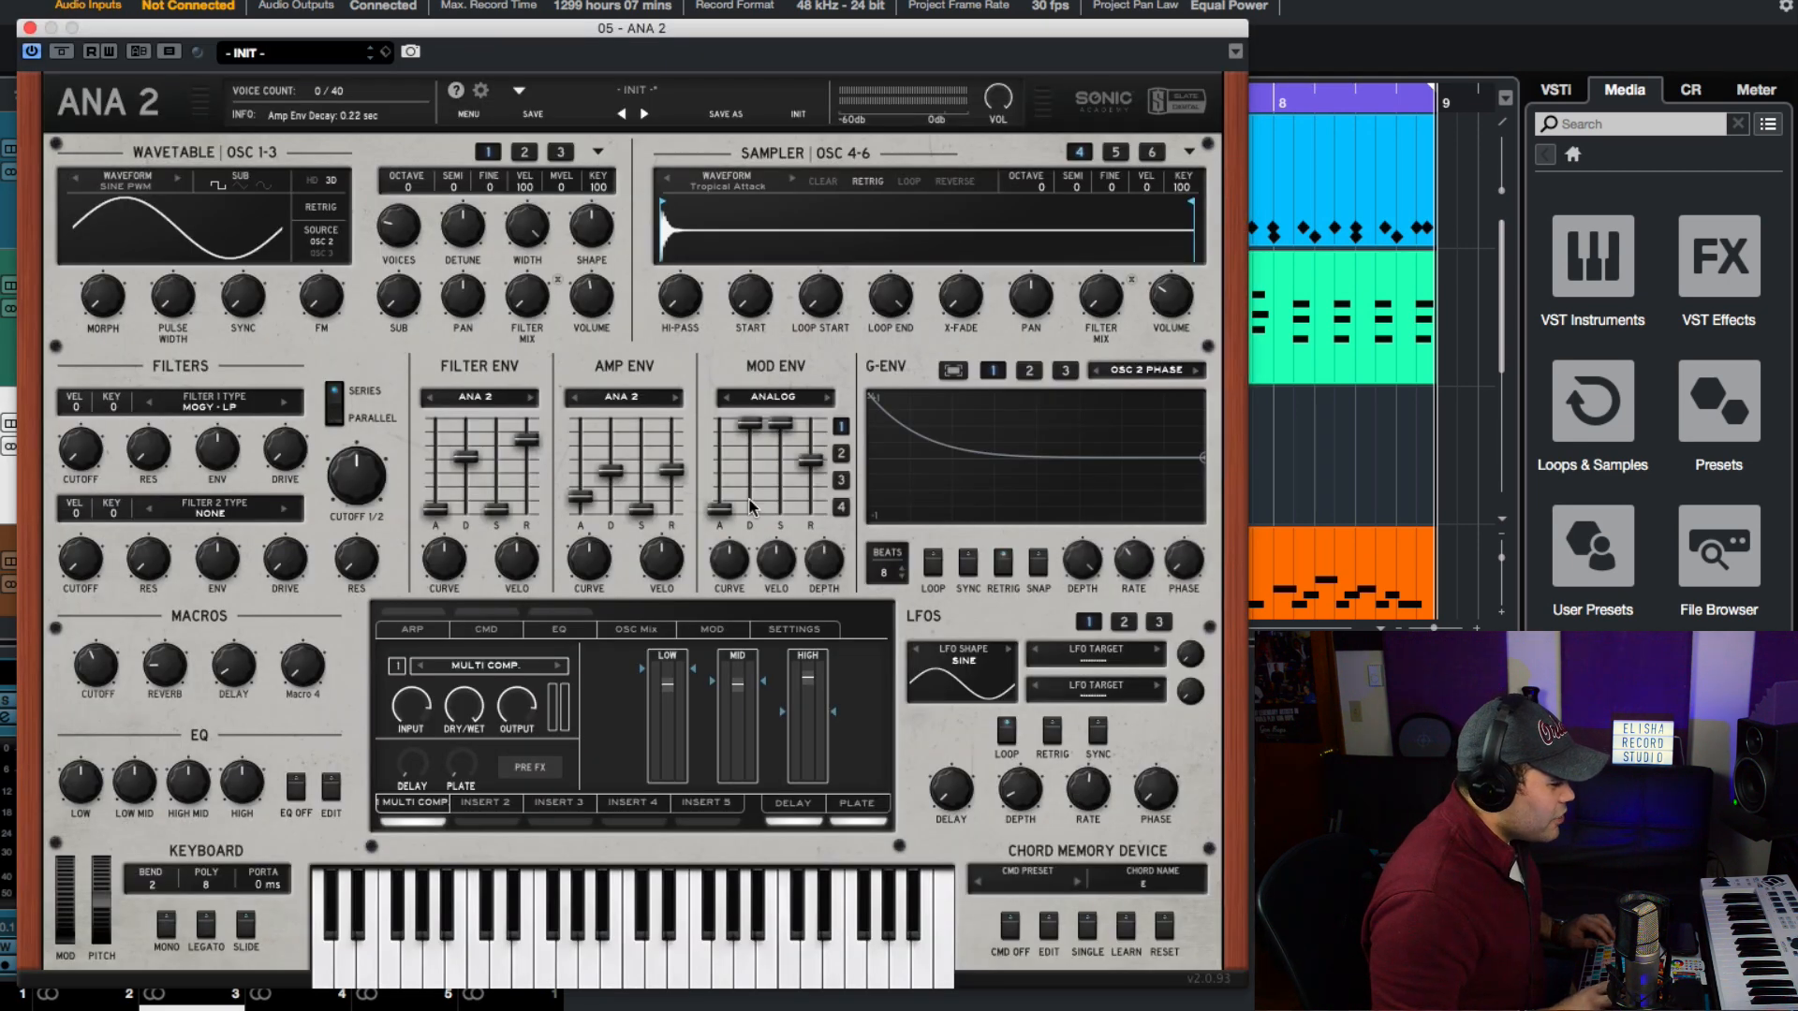
Enable the EQ, slightly cut bands 1 and 4, set band 2 to -1.8 dB at 181 Hz and band 3 to 4.1 dB at 502 Hz.
{"action": "left_click", "coordinate": [559, 630]}
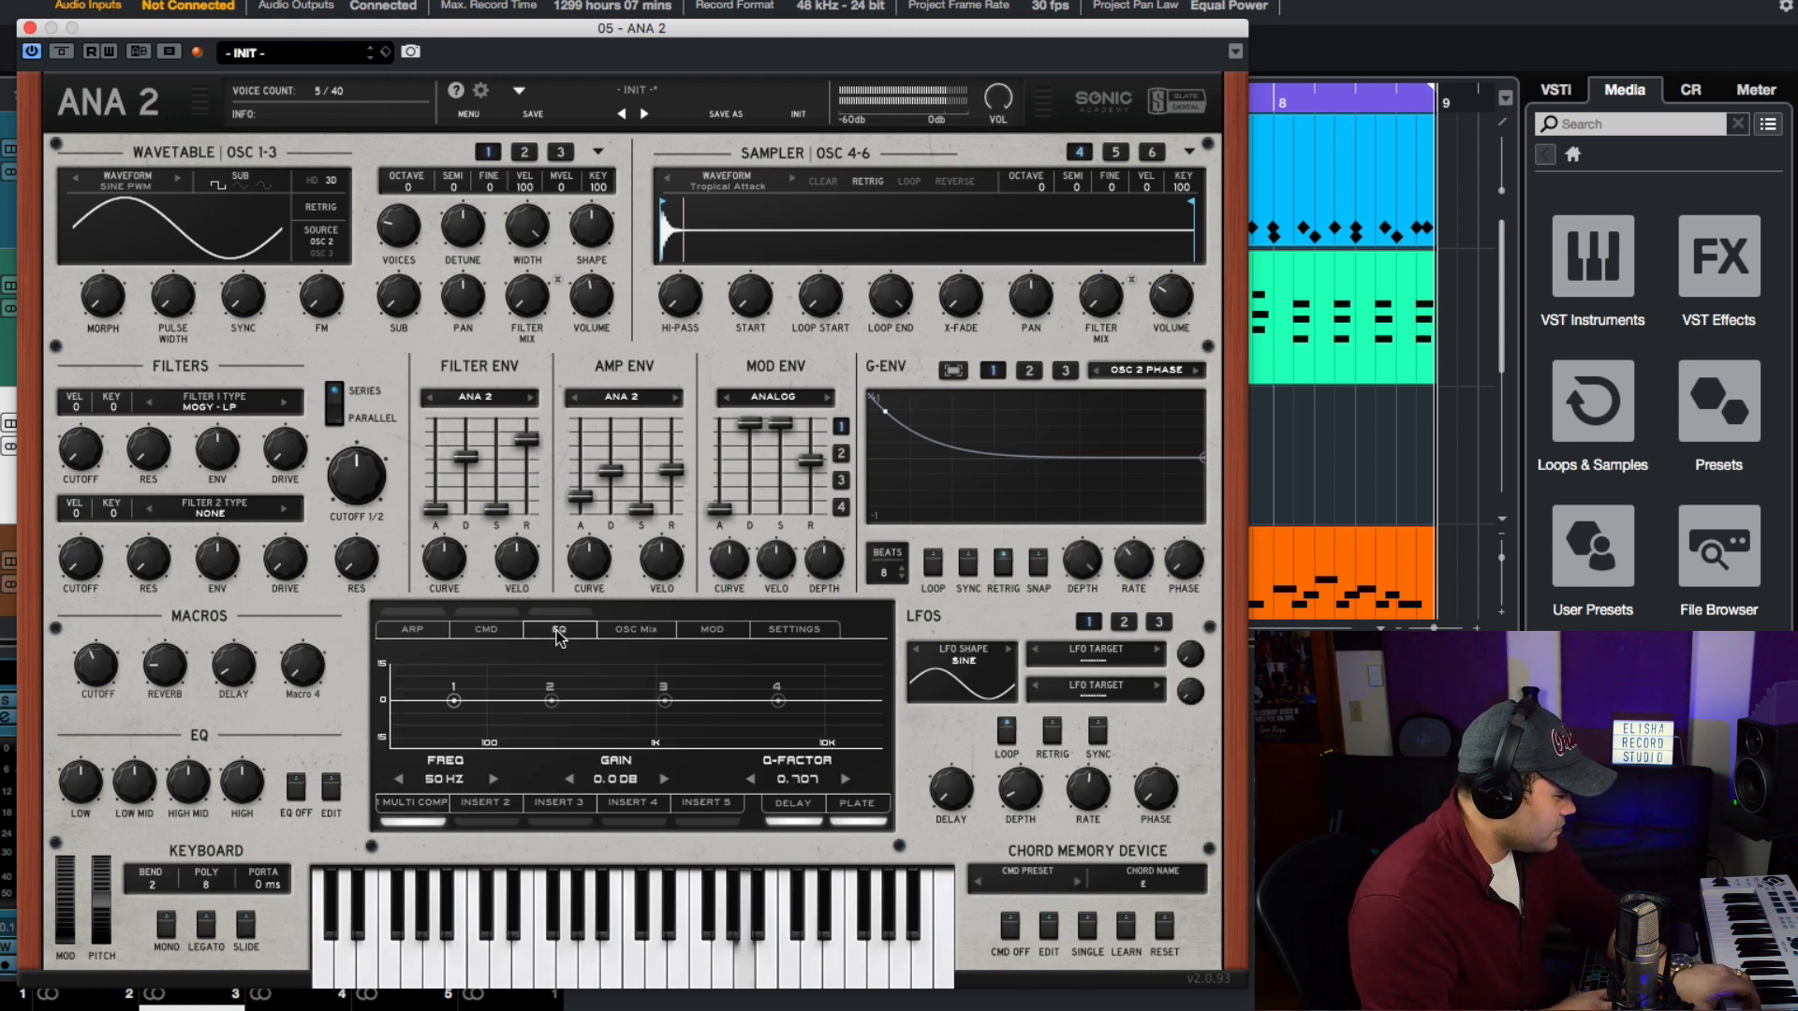
{"action": "mouse_move", "coordinate": [530, 666]}
{"action": "left_mouse_down"}
{"action": "mouse_move", "coordinate": [551, 651]}
{"action": "mouse_move", "coordinate": [528, 687]}
{"action": "mouse_move", "coordinate": [526, 667]}
{"action": "mouse_move", "coordinate": [538, 655]}
{"action": "mouse_move", "coordinate": [545, 697]}
{"action": "left_mouse_up"}
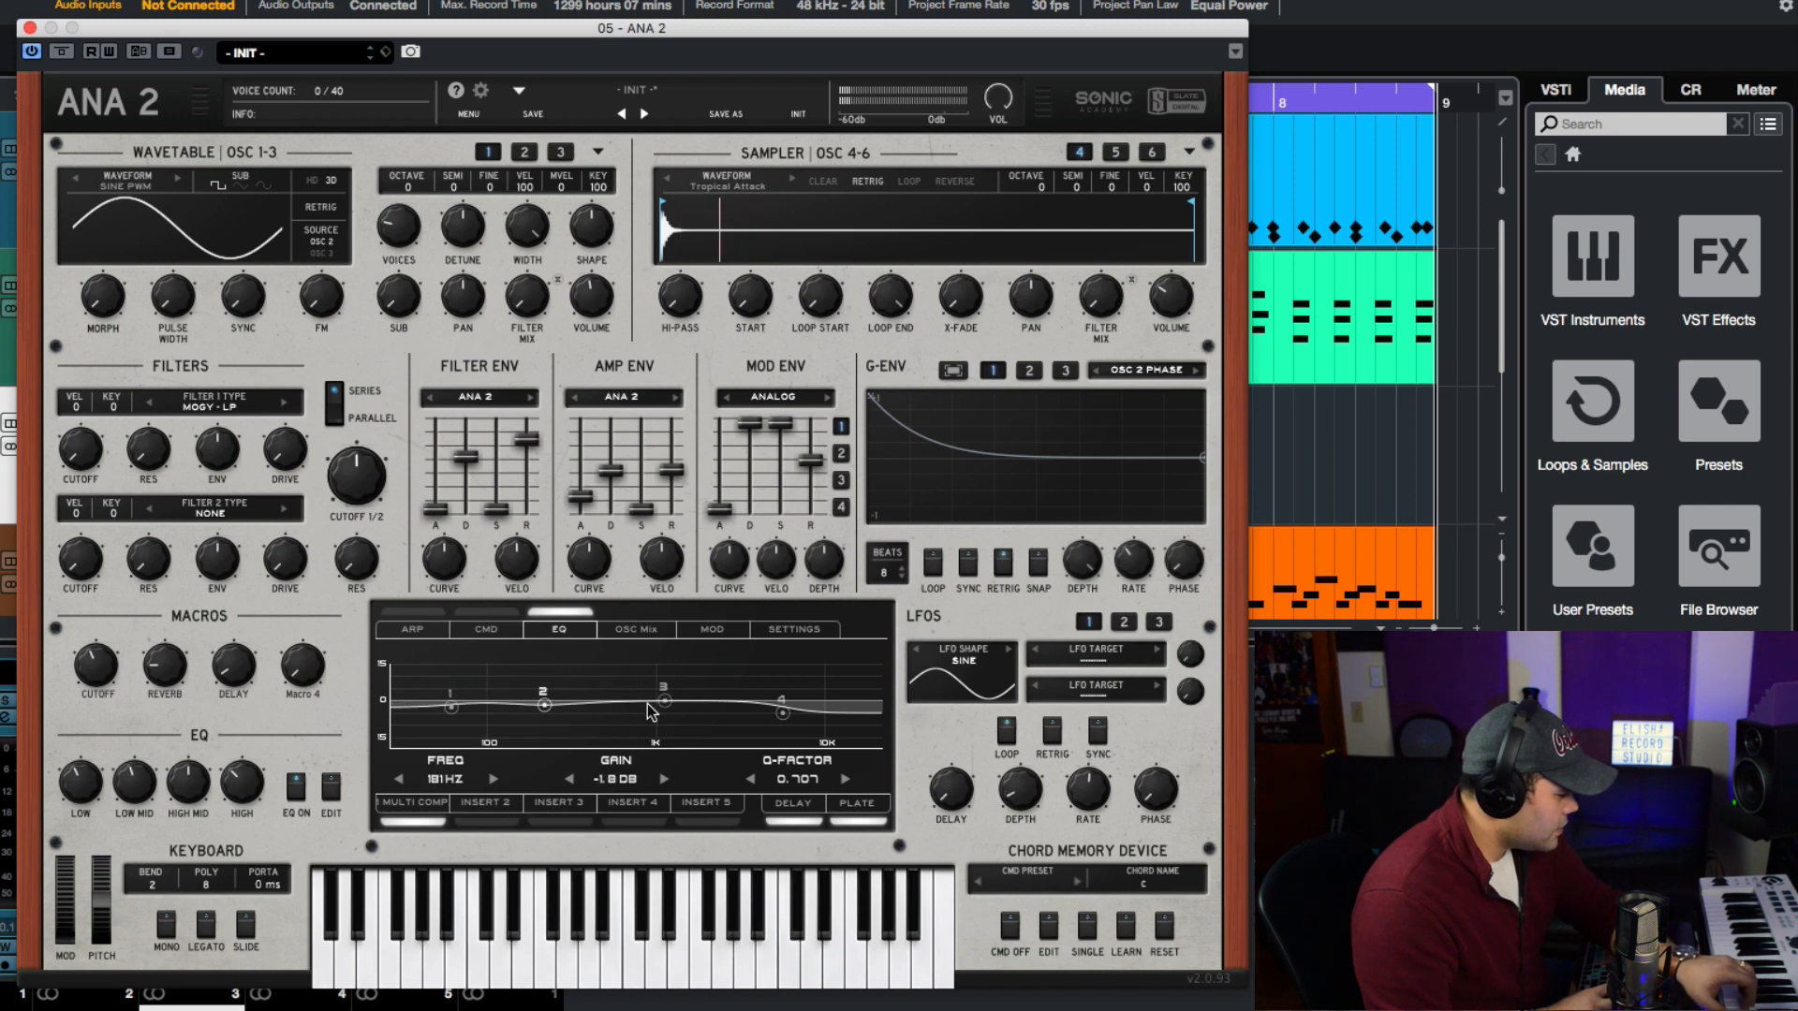
{"action": "left_click_drag", "start_coordinate": [663, 701], "coordinate": [625, 694]}
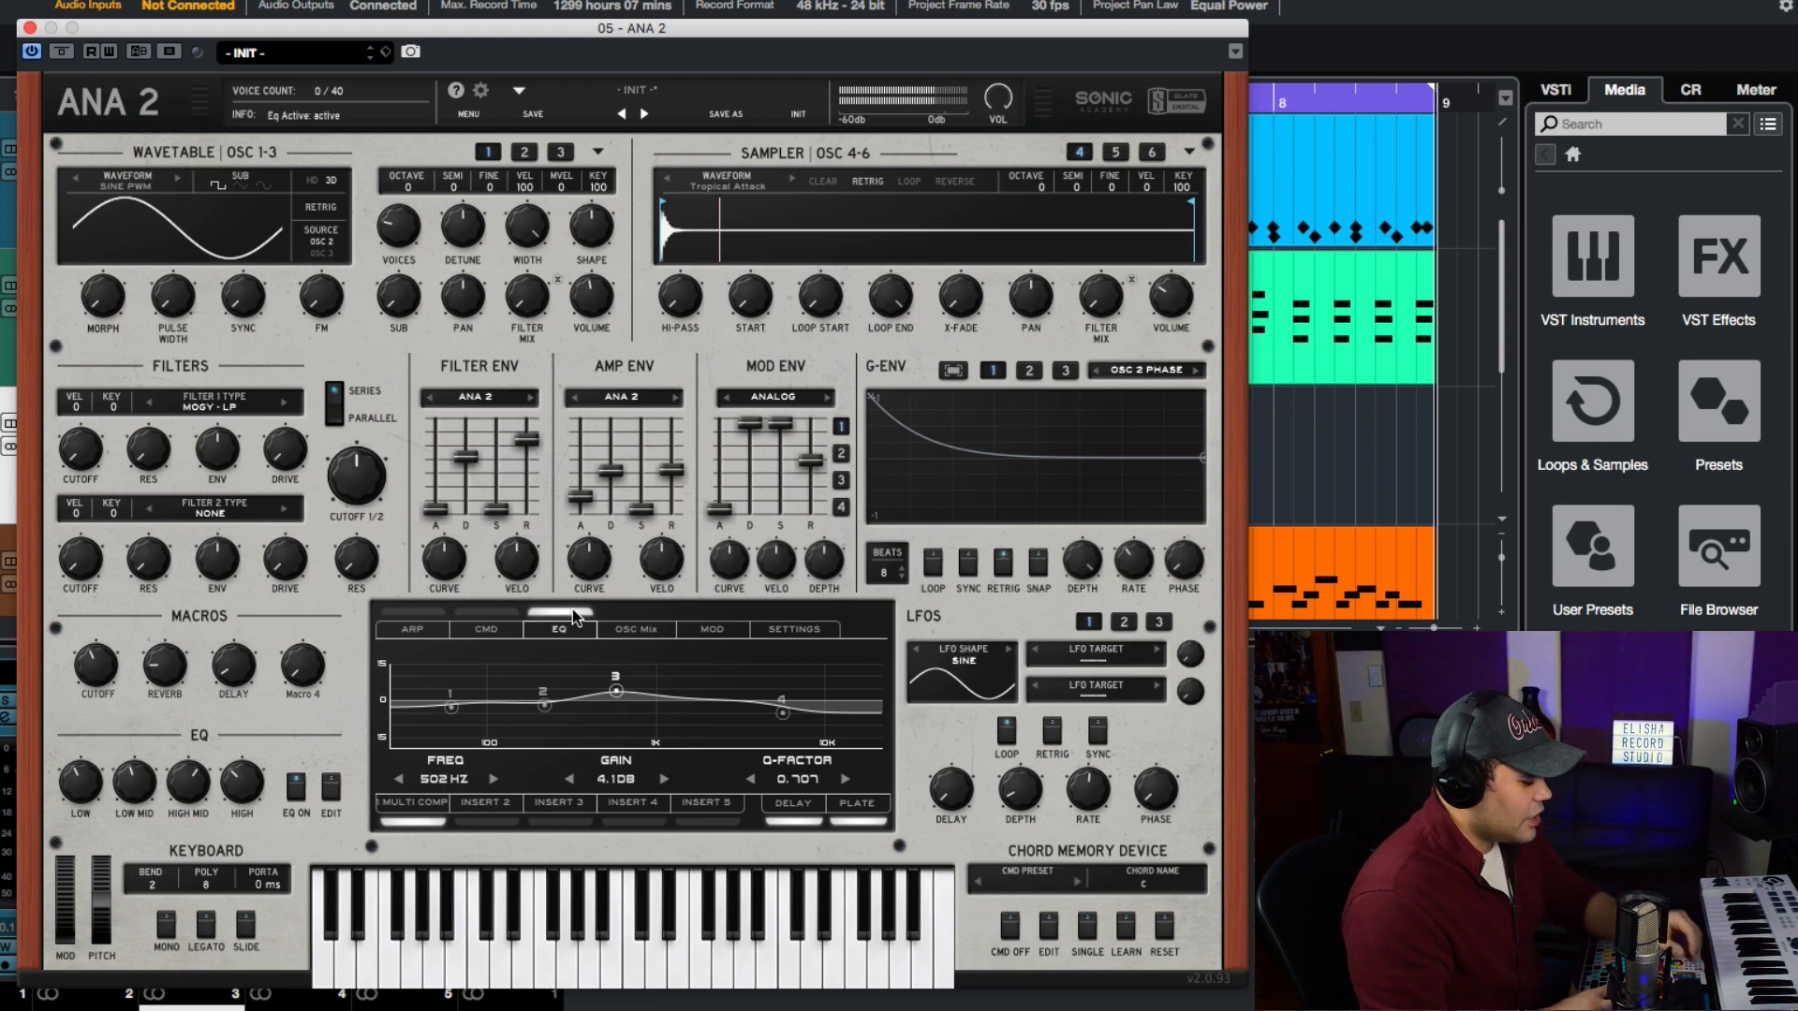